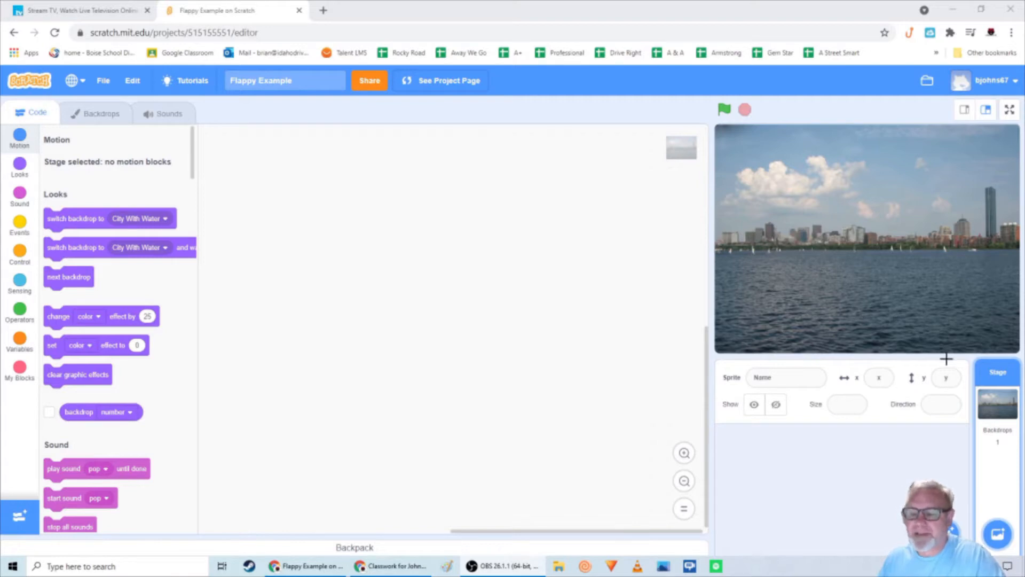
pyautogui.moveTo(999, 536)
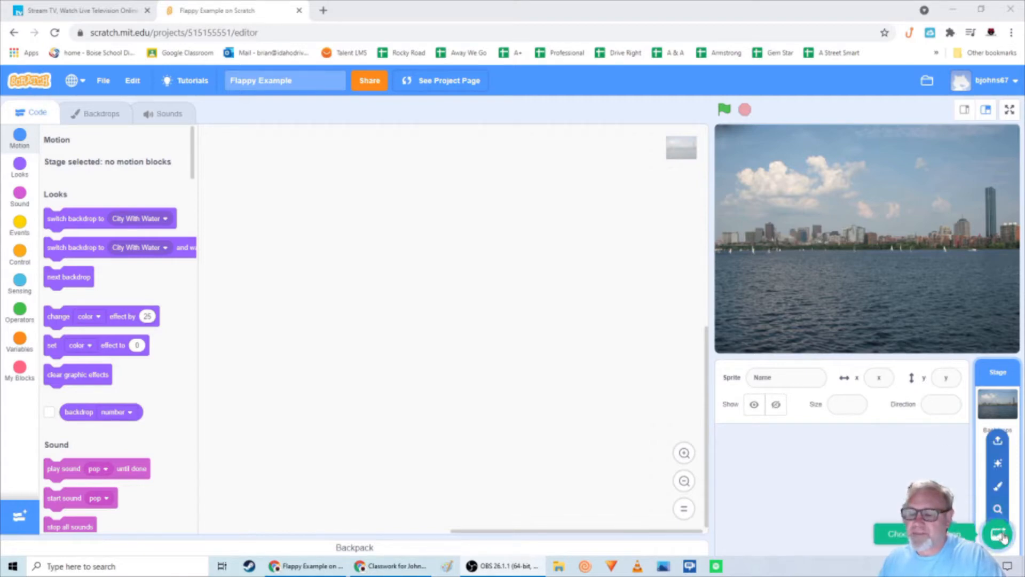
pyautogui.click(998, 439)
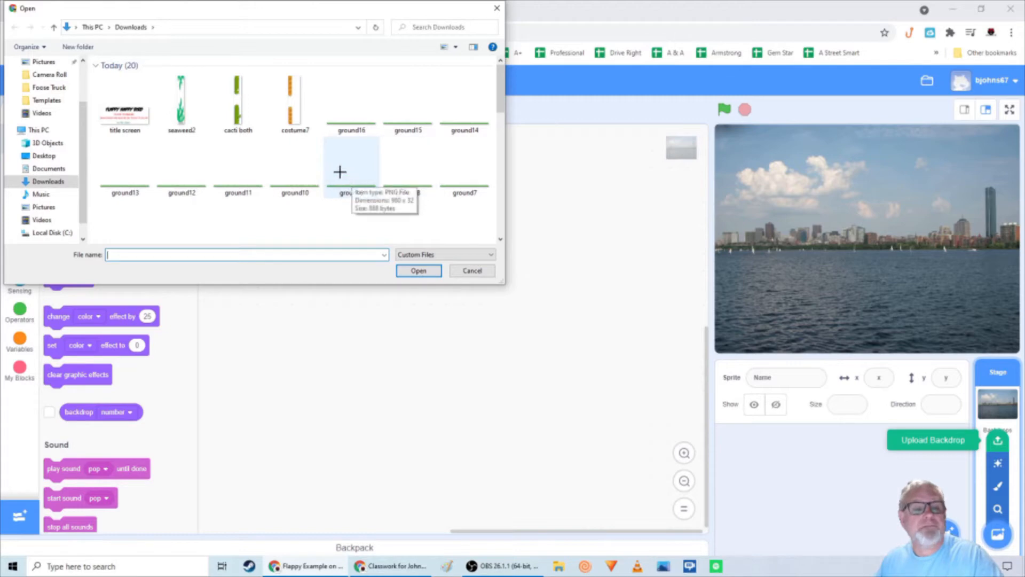
pyautogui.scroll(-5, 347, 176)
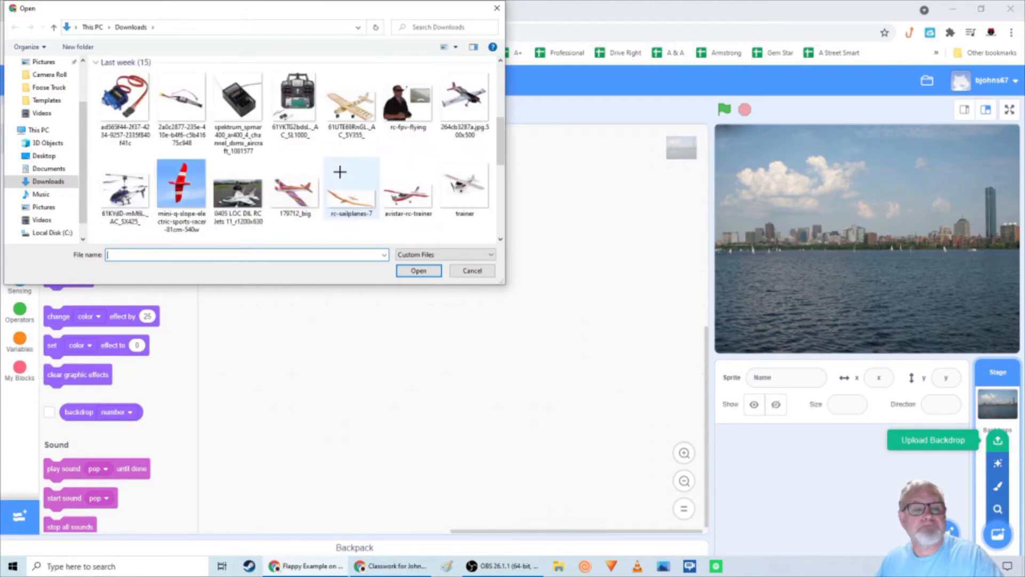
pyautogui.scroll(4, 340, 172)
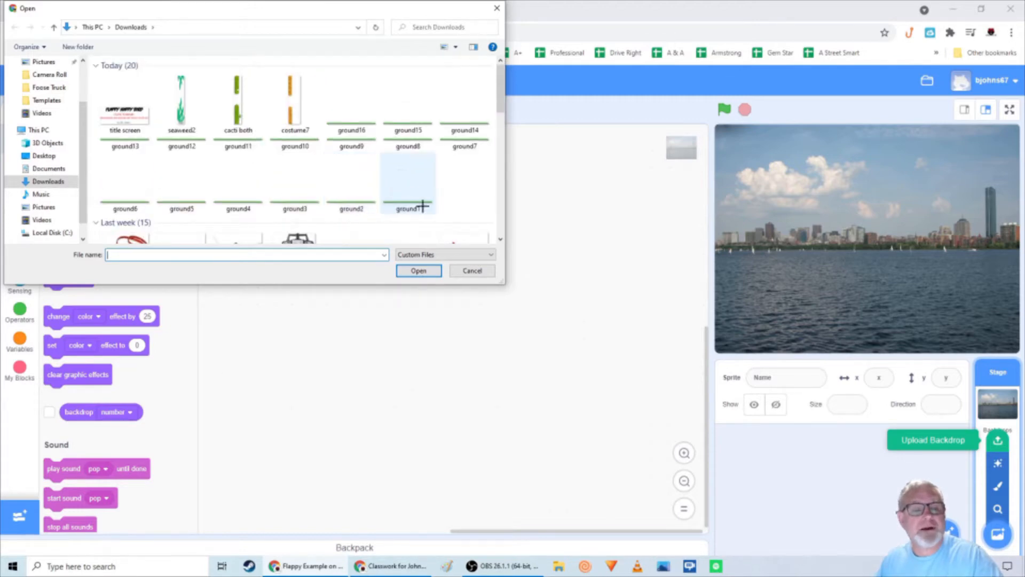
pyautogui.moveTo(502, 97)
pyautogui.mouseDown()
pyautogui.moveTo(501, 224)
pyautogui.moveTo(501, 100)
pyautogui.mouseUp()
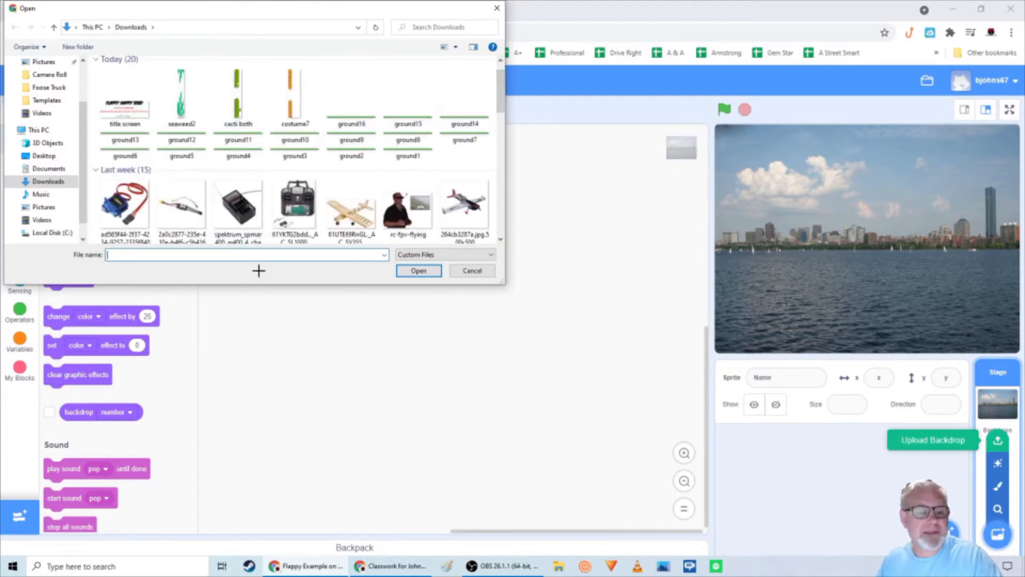
pyautogui.click(466, 271)
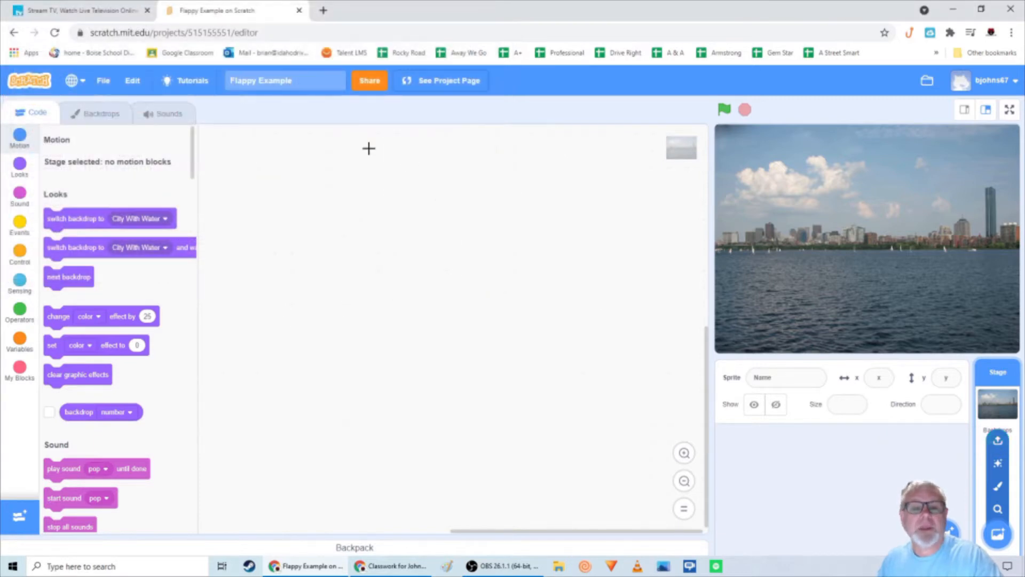
# Open Google Classroom in a new browser tab and go to the Unit 4: Coding classwork of the Computer Science II class.
pyautogui.click(324, 10)
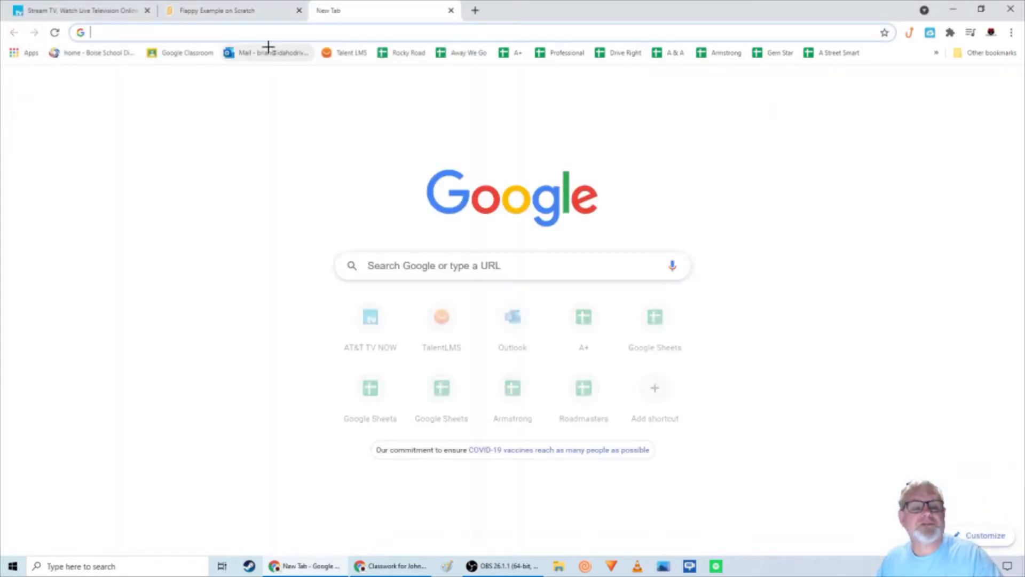
pyautogui.click(184, 52)
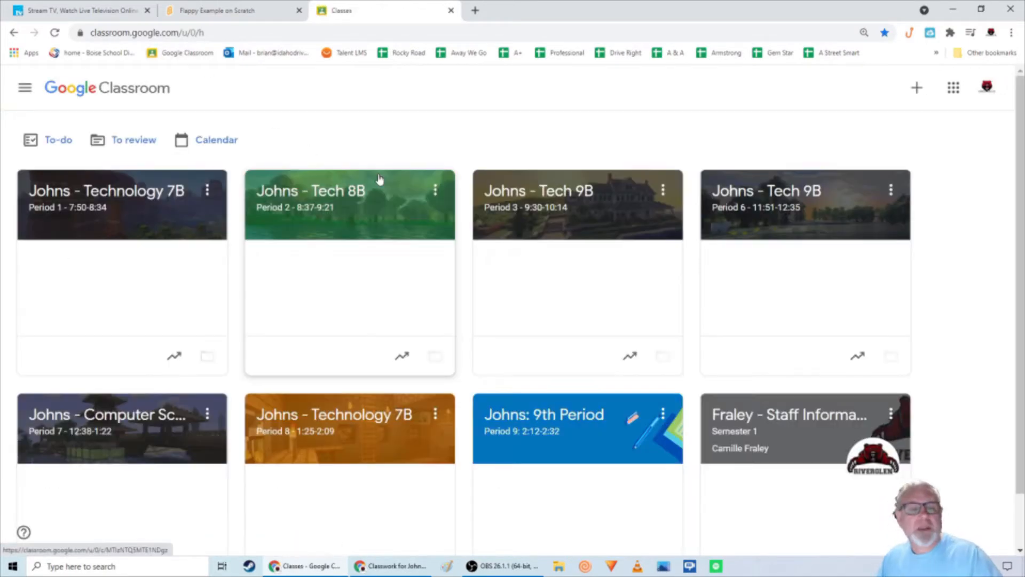
pyautogui.click(133, 417)
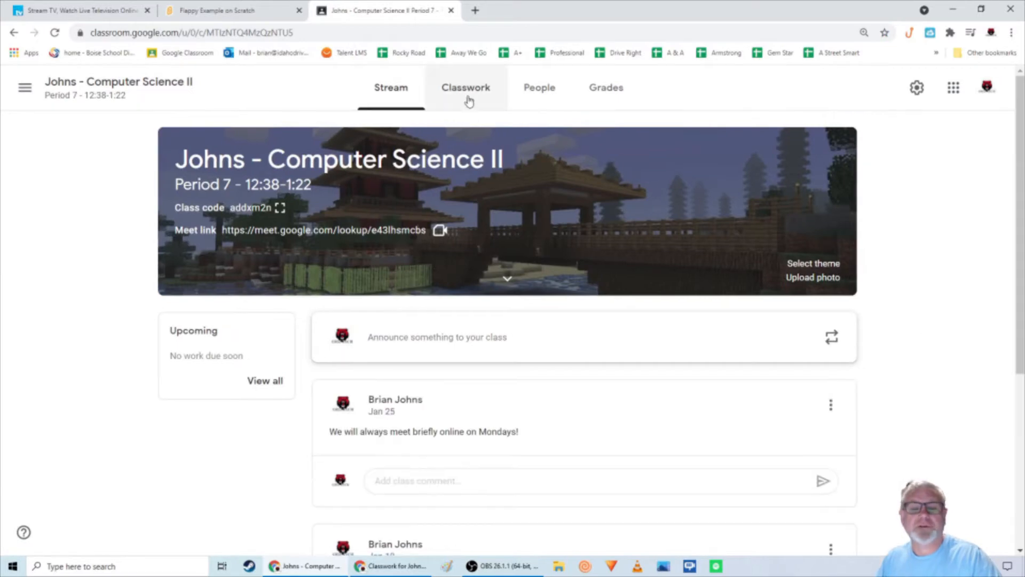
pyautogui.click(468, 101)
pyautogui.scroll(-9, 454, 238)
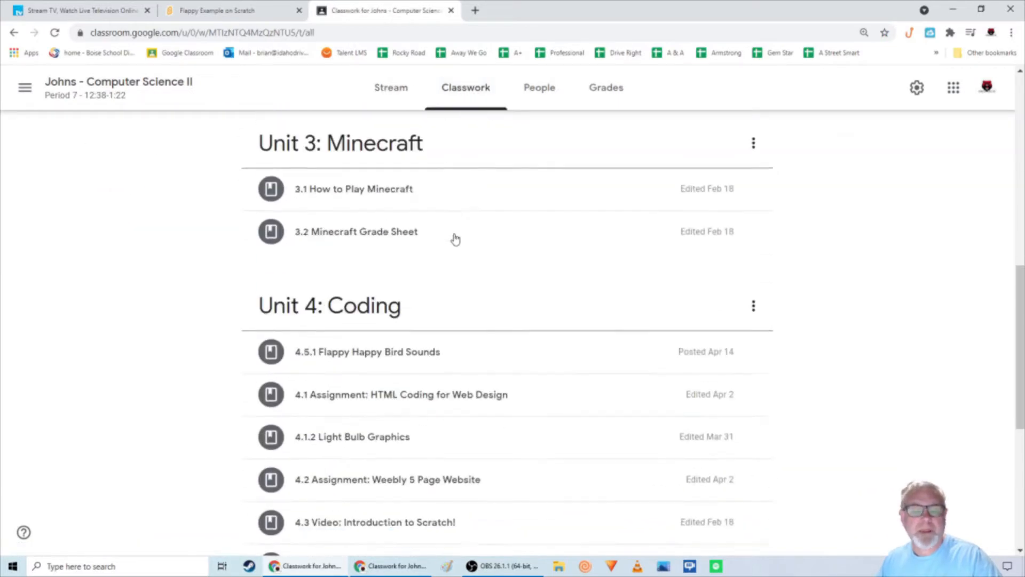
pyautogui.scroll(-3, 455, 238)
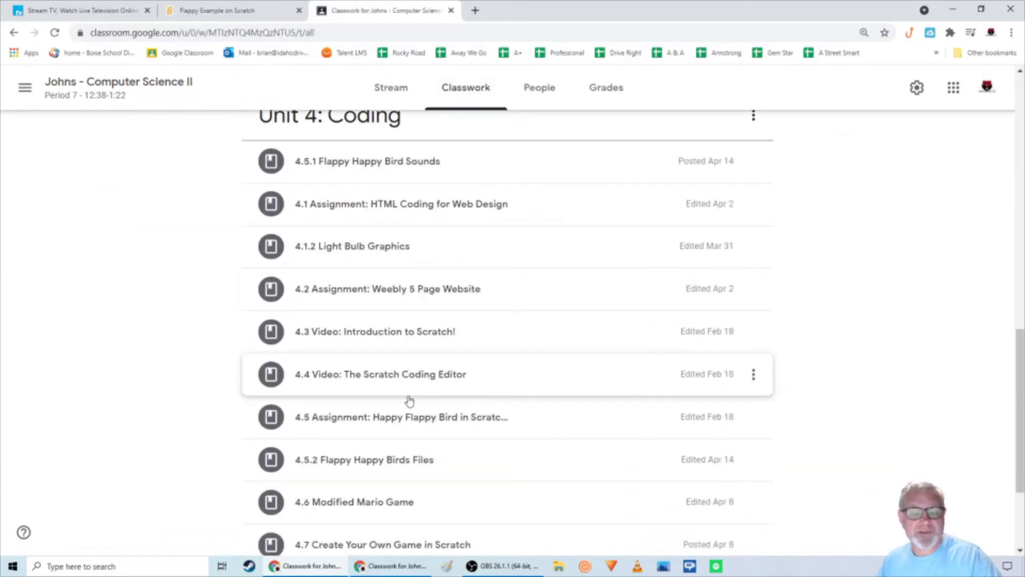
pyautogui.scroll(-1, 346, 427)
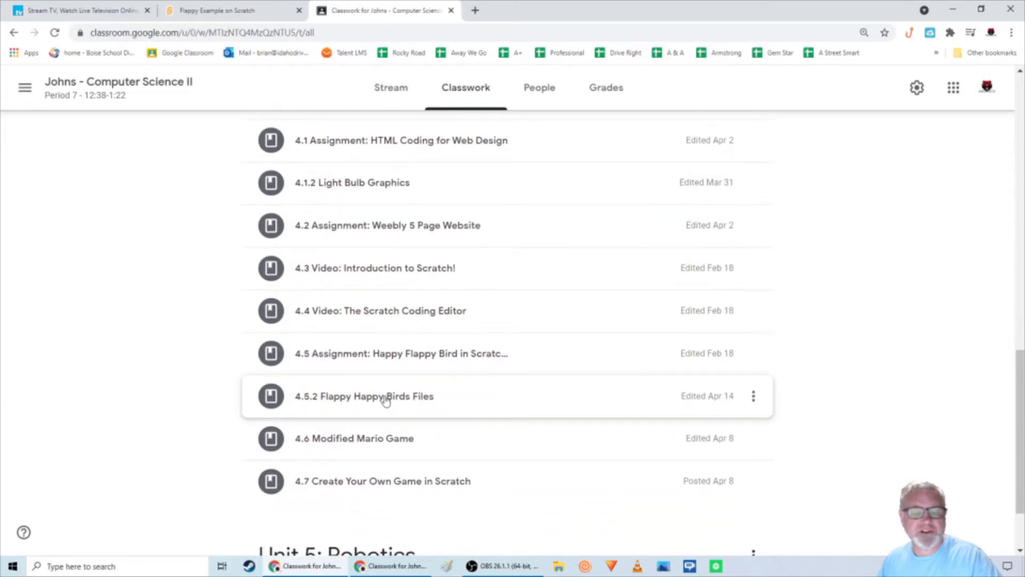
# Retitle the 4.5.2 Flappy Happy Birds Files material as "4.5.1 Flappy Happy Birds Files" and save it.
pyautogui.click(754, 396)
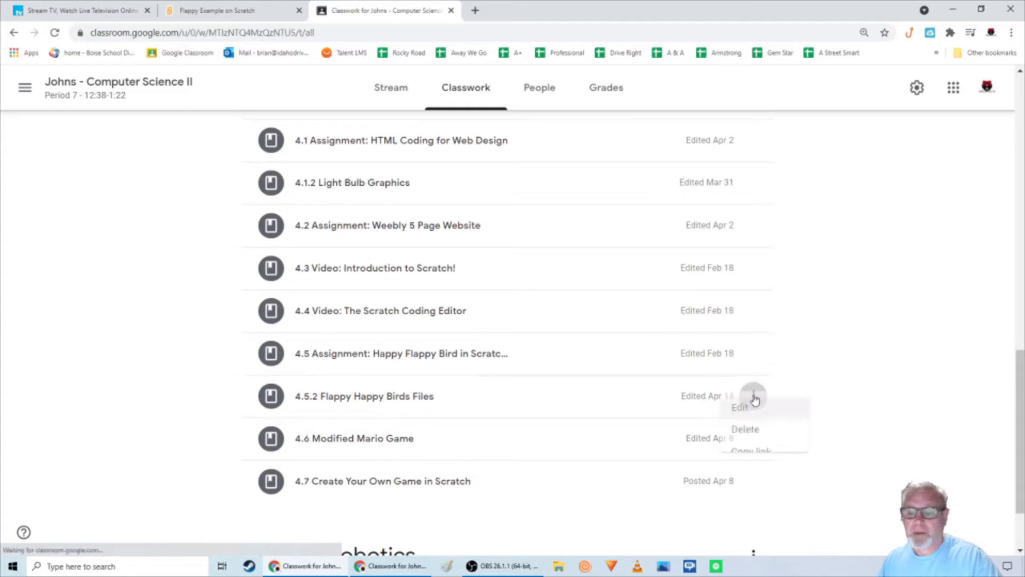
pyautogui.click(694, 426)
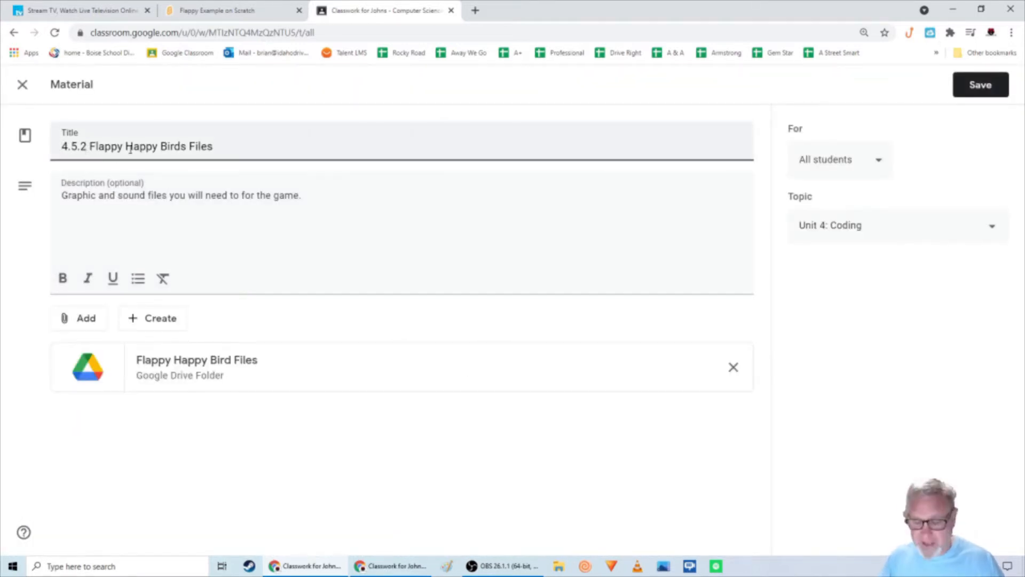
pyautogui.press('BackSpace')
pyautogui.write('1')
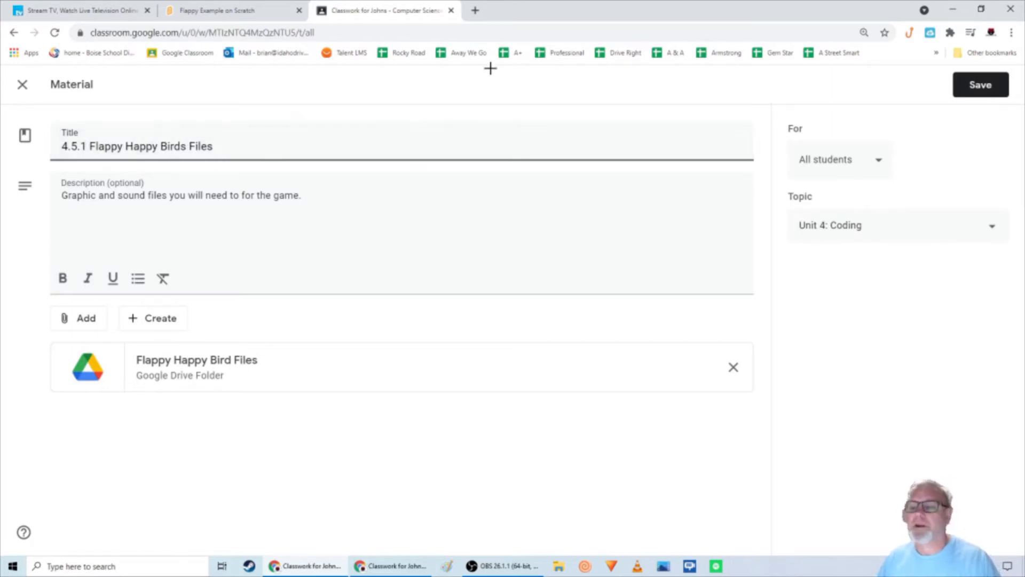
pyautogui.click(979, 87)
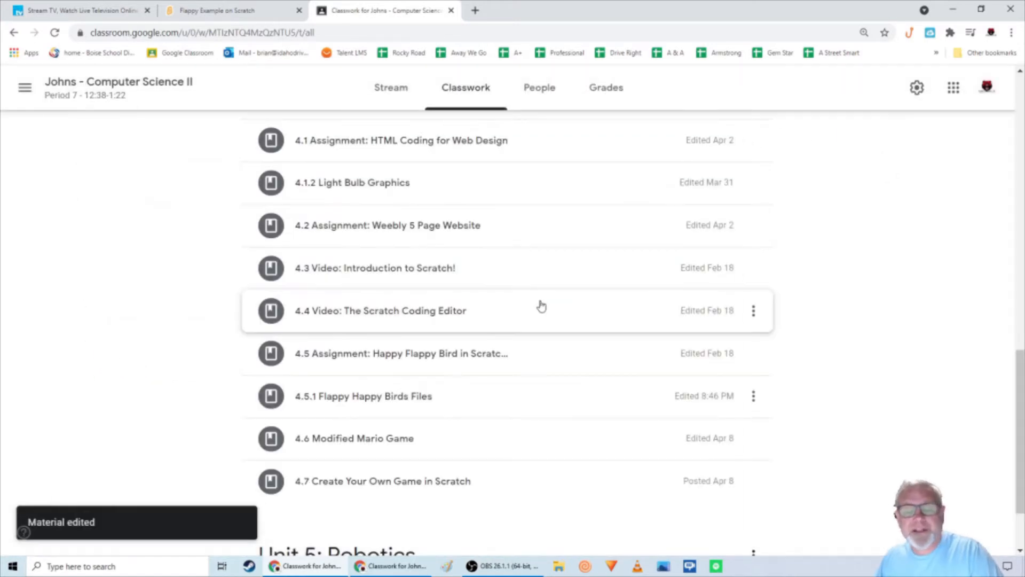
# Expand the 4.5.1 Flappy Happy Birds Files material and open its attached Flappy Happy Bird Files Google Drive folder.
pyautogui.doubleClick(374, 403)
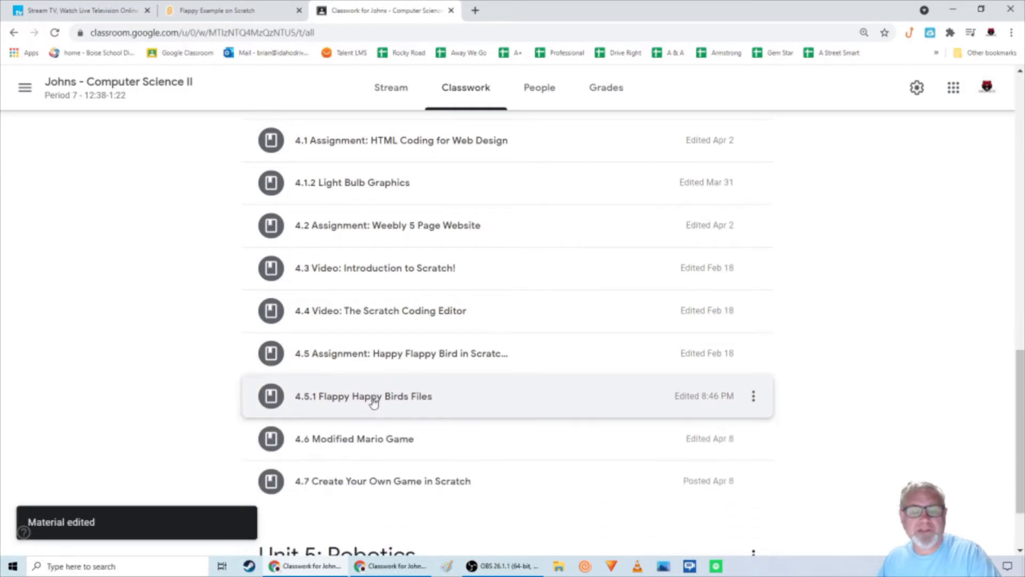
pyautogui.click(375, 403)
pyautogui.scroll(-3, 402, 398)
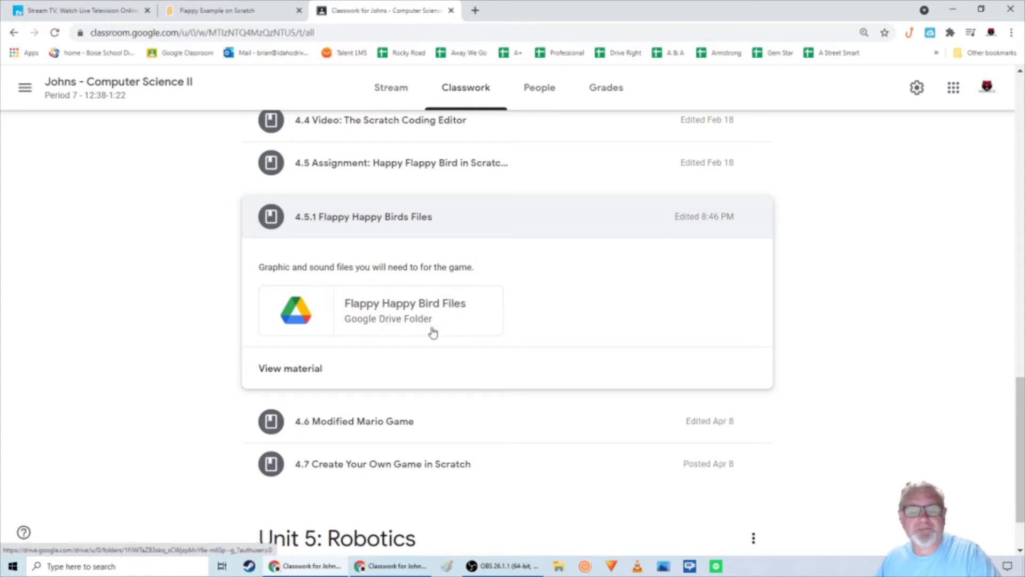
pyautogui.click(394, 319)
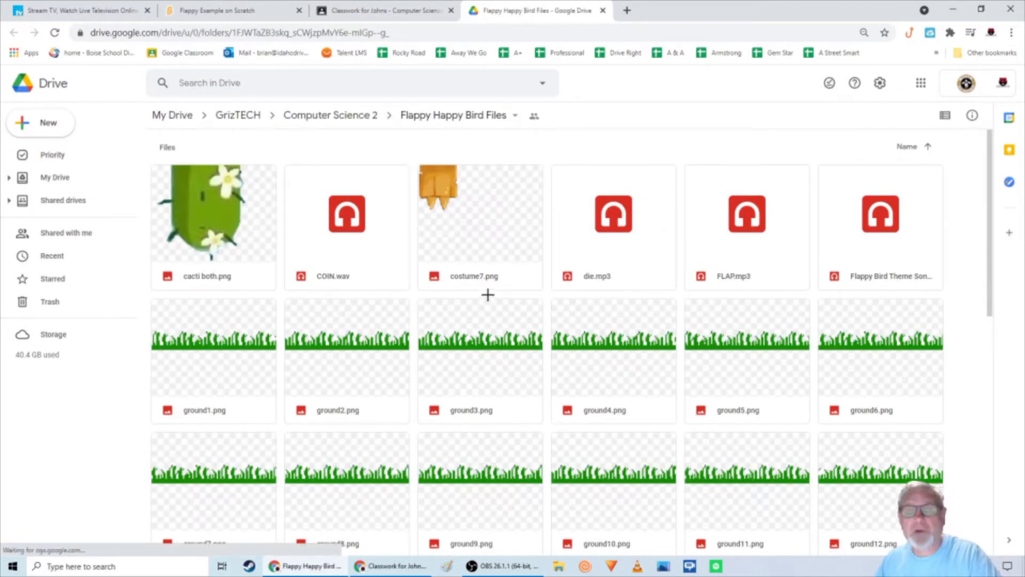
# Download yellow_flappy_die.png from the Drive folder, show it in the Downloads folder, and close that window.
pyautogui.scroll(-4, 499, 304)
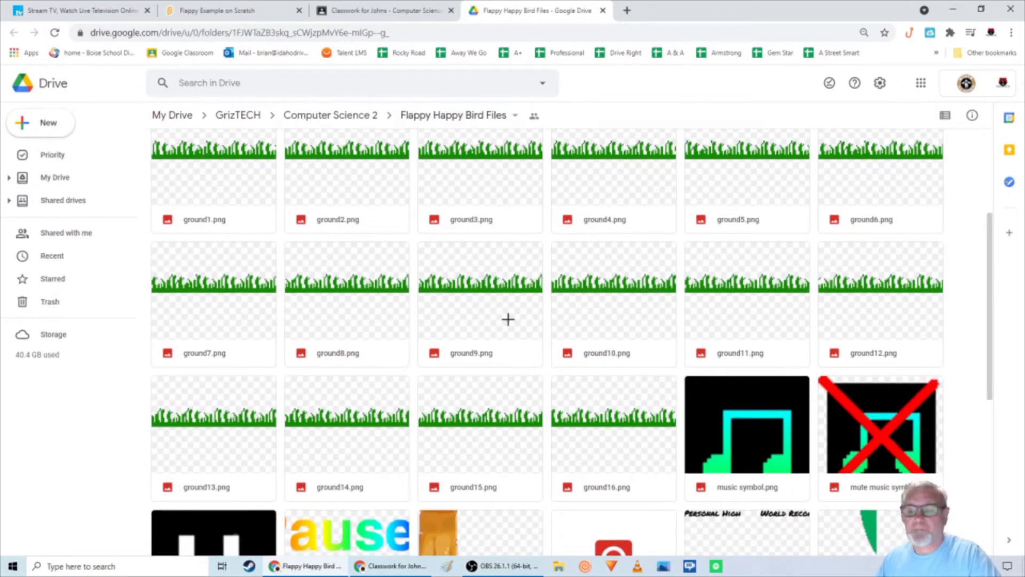
pyautogui.scroll(-7, 506, 319)
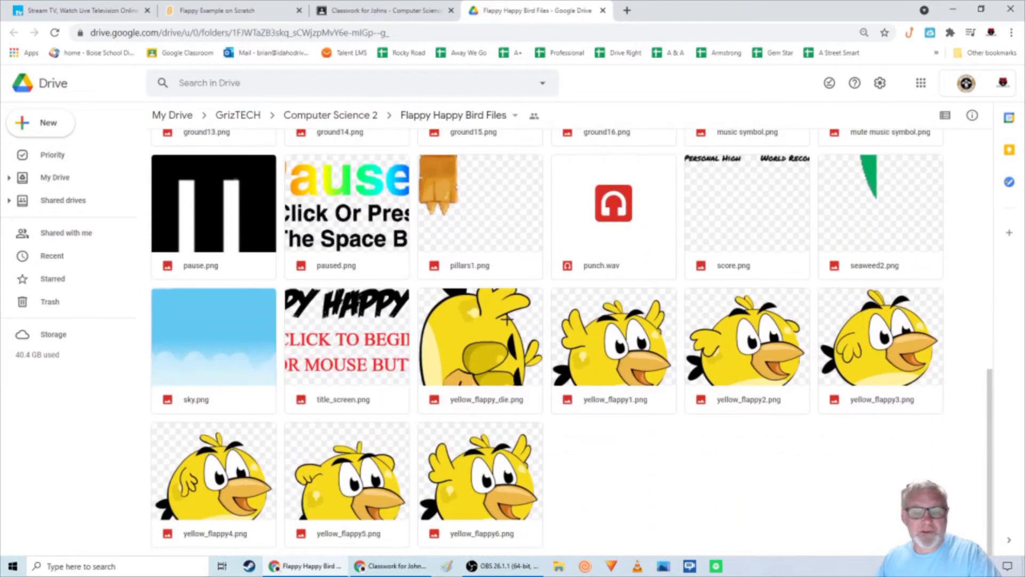
pyautogui.rightClick(478, 334)
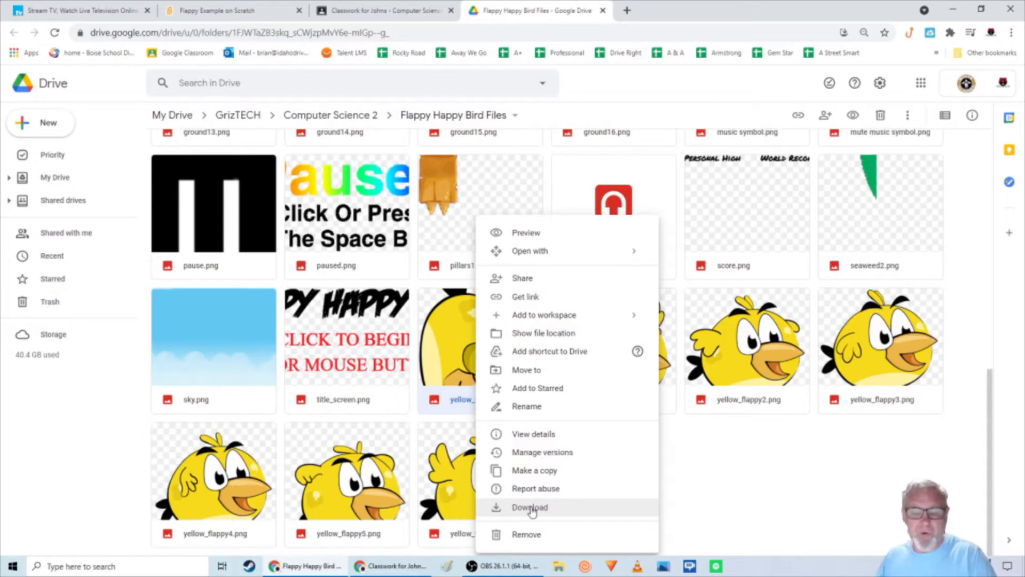
pyautogui.click(531, 509)
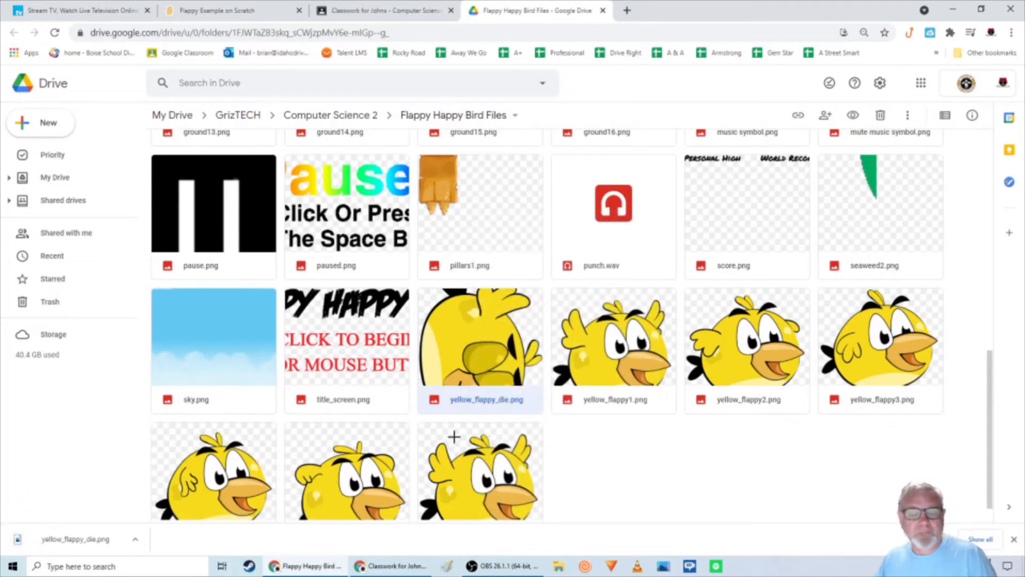
pyautogui.click(135, 539)
pyautogui.click(172, 499)
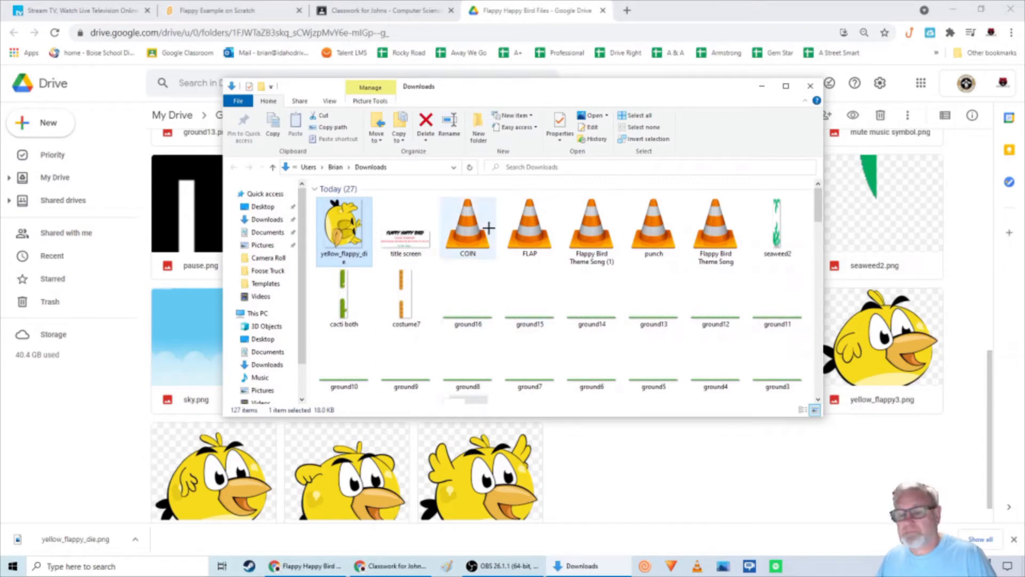
pyautogui.click(811, 86)
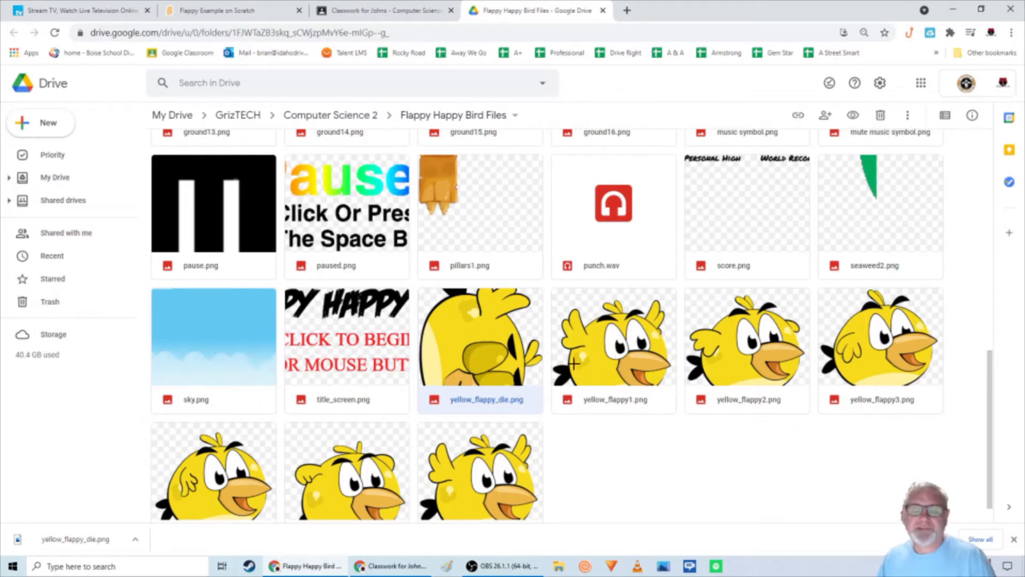
# Download sky.png from the Drive folder and dismiss the device restart notification.
pyautogui.rightClick(207, 331)
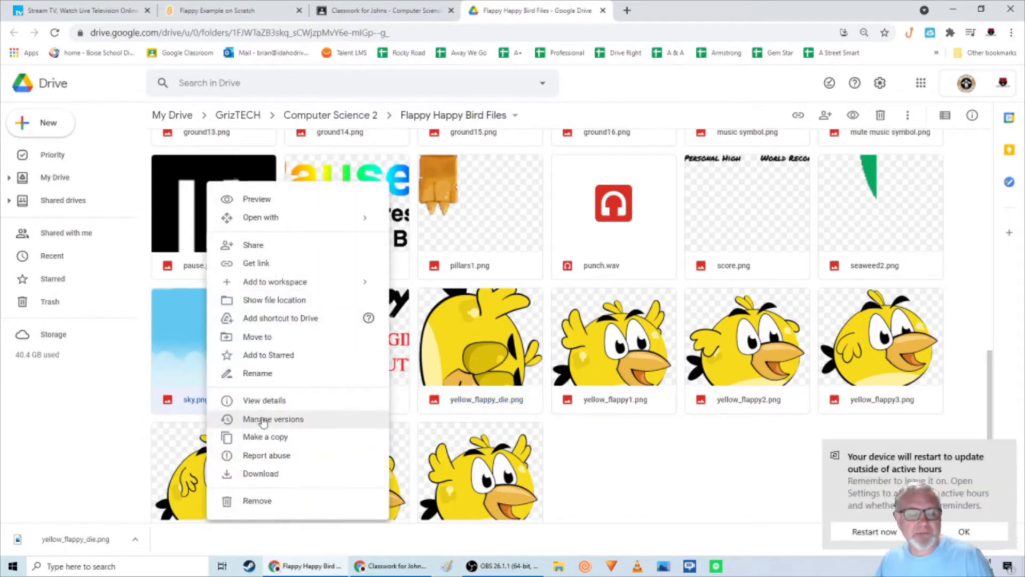
pyautogui.click(261, 474)
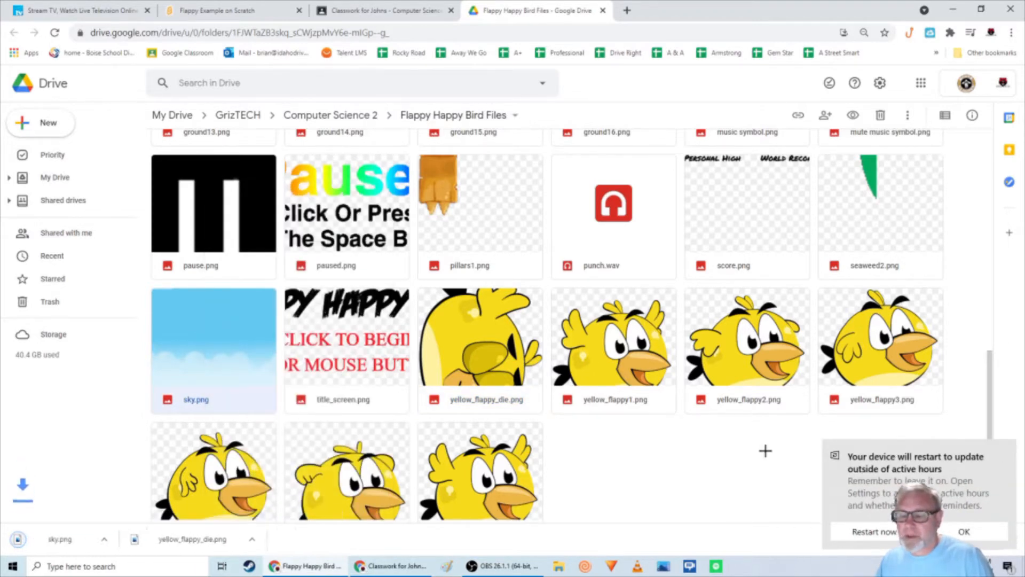
pyautogui.click(958, 528)
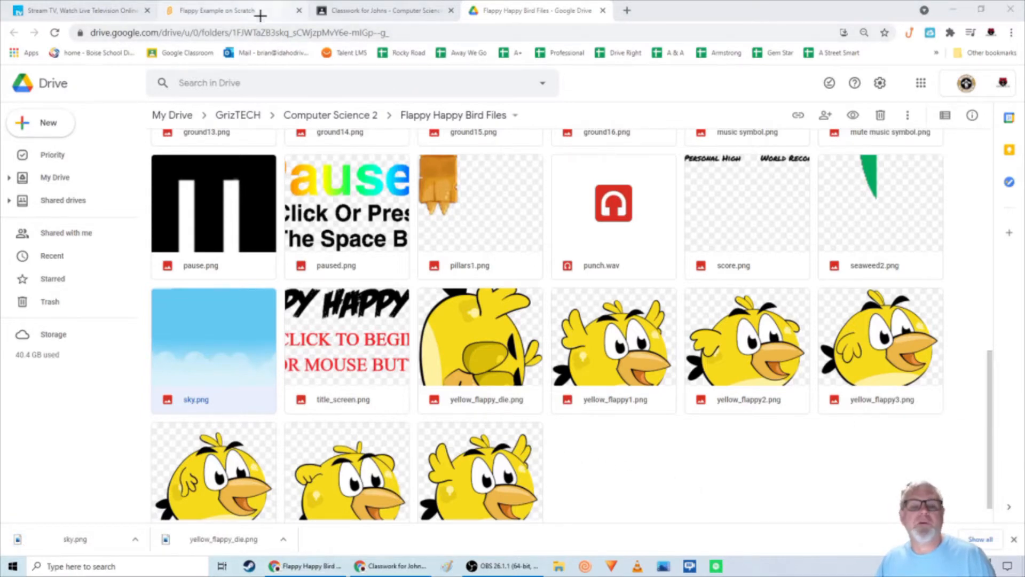
# Switch back to the Flappy Example project in Scratch and upload the sky image from Downloads as a backdrop.
pyautogui.click(235, 10)
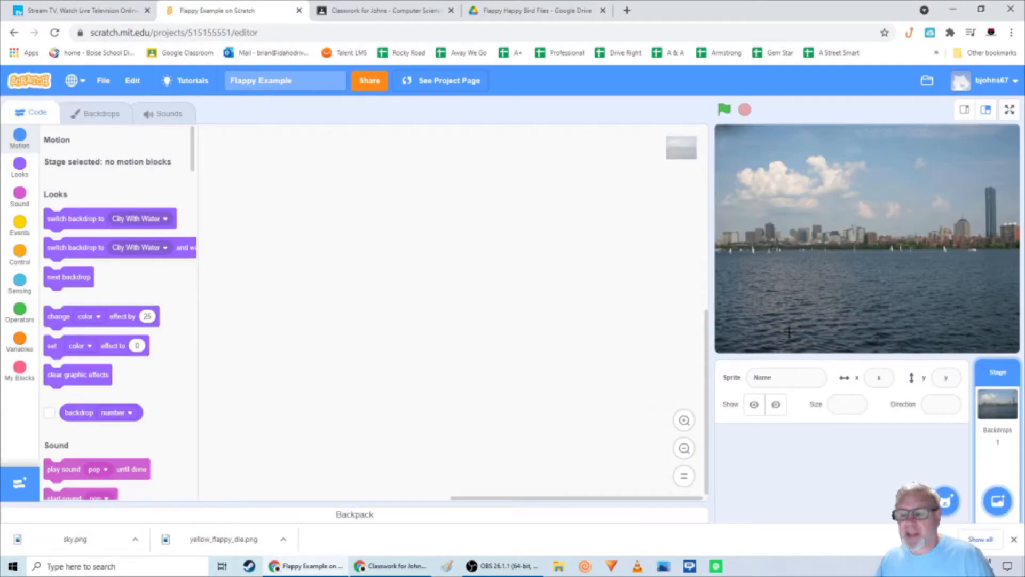
pyautogui.moveTo(999, 505)
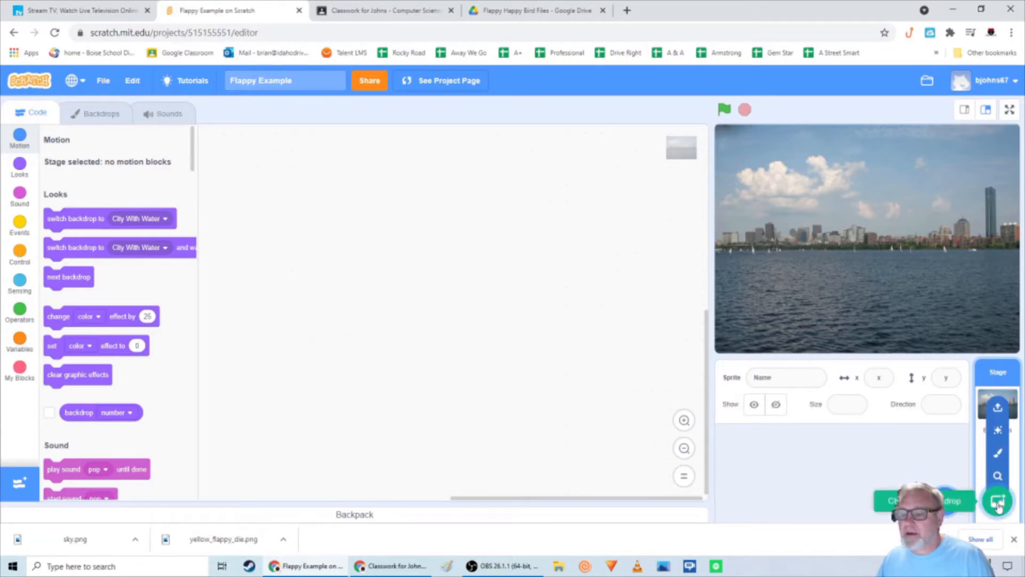
pyautogui.click(998, 407)
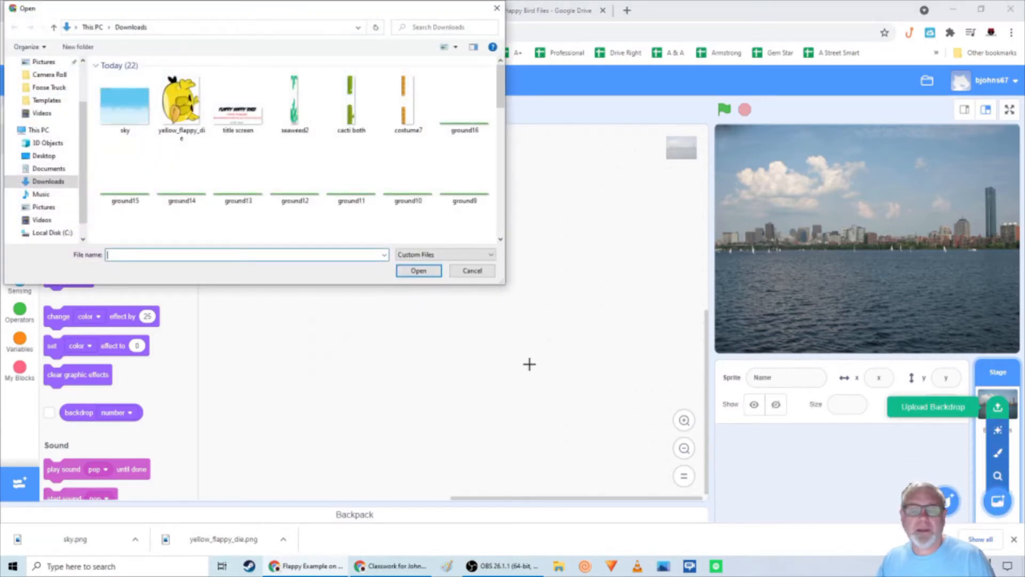
pyautogui.click(126, 103)
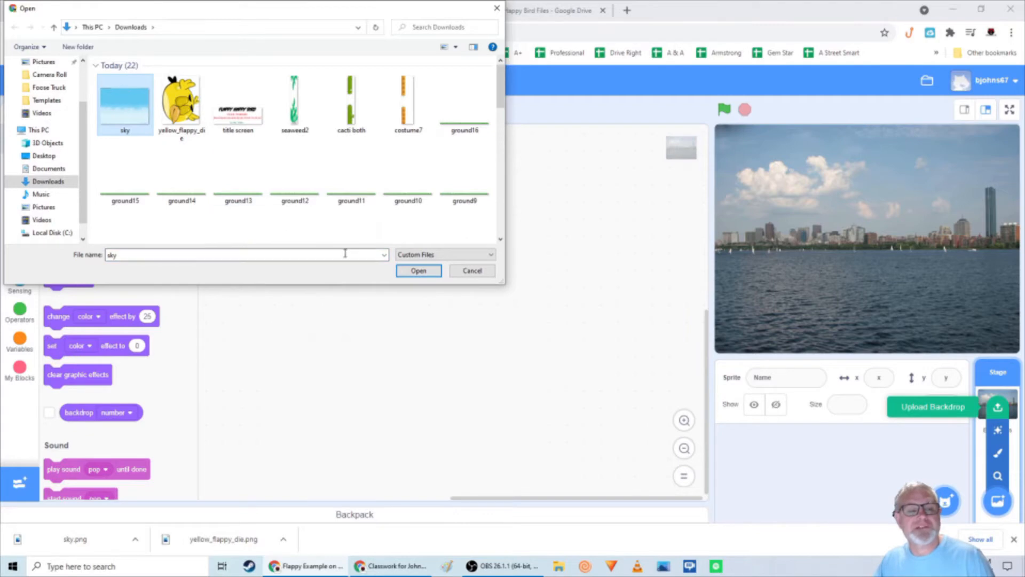
pyautogui.click(419, 270)
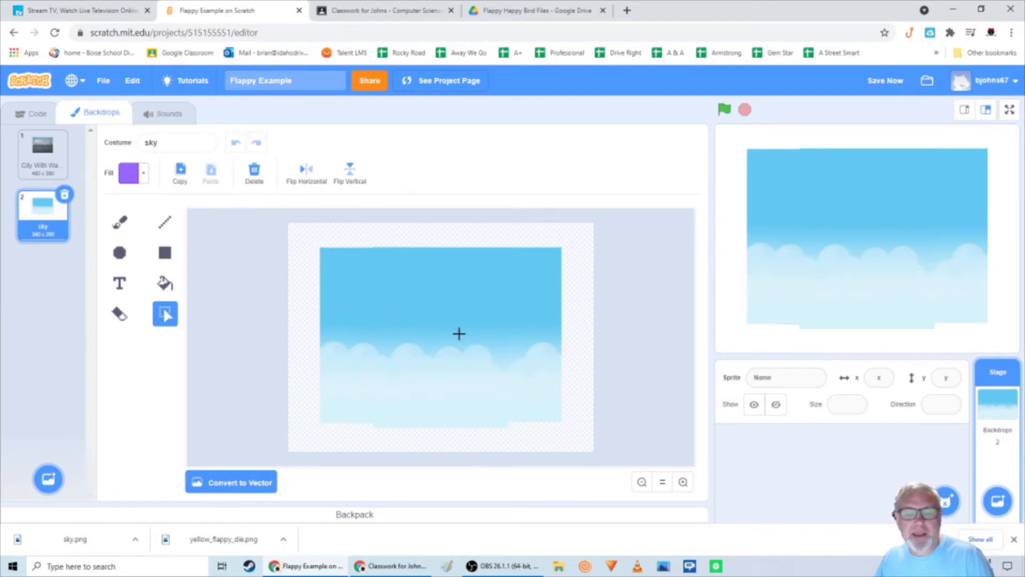
# Stretch the sky image to fill the backdrop canvas and delete the City With Water backdrop.
pyautogui.moveTo(521, 382); pyautogui.dragTo(561, 423)
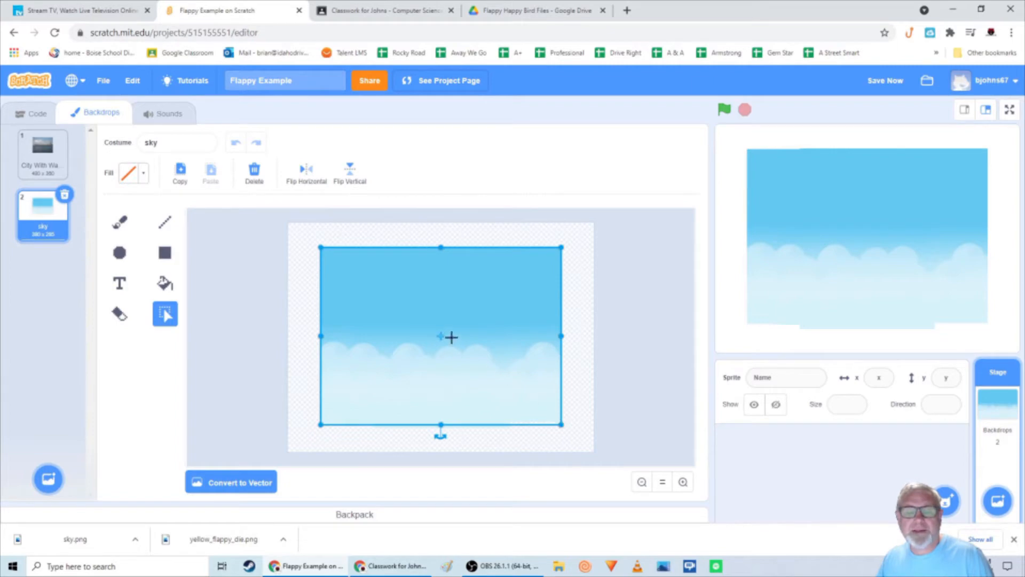
pyautogui.moveTo(320, 247); pyautogui.dragTo(288, 223)
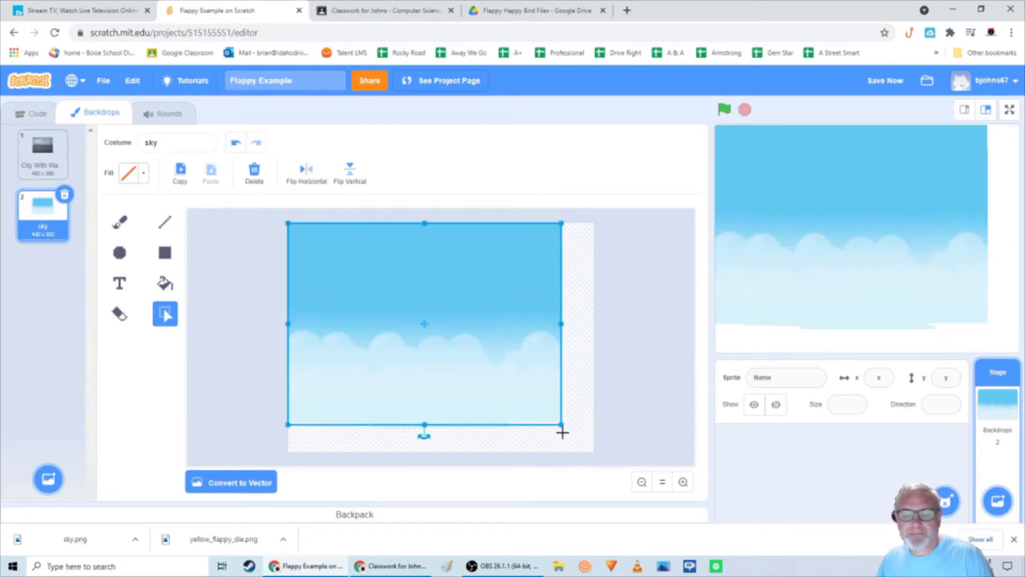
pyautogui.moveTo(561, 424); pyautogui.dragTo(599, 451)
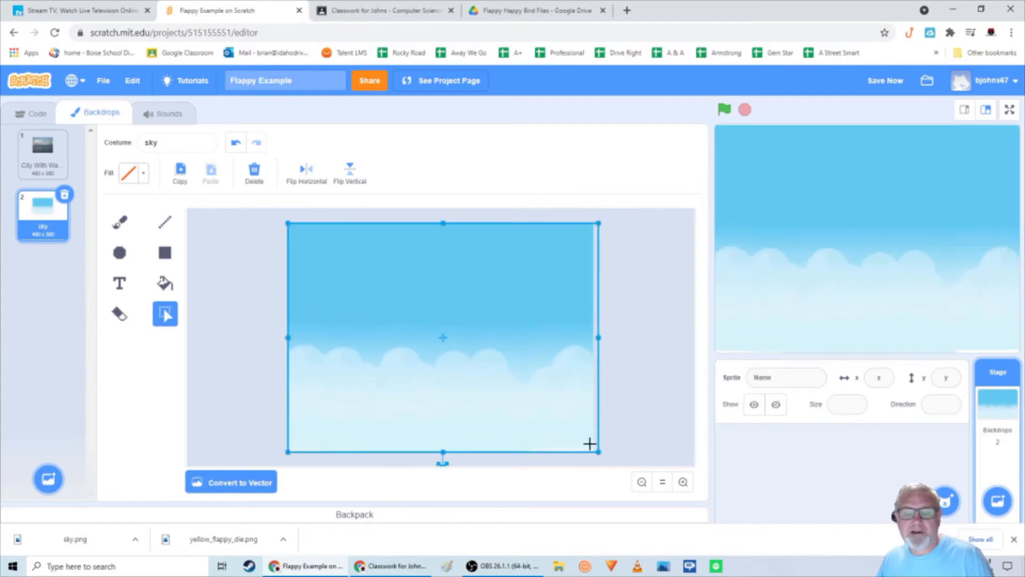
pyautogui.moveTo(599, 336); pyautogui.dragTo(612, 340)
pyautogui.click(649, 343)
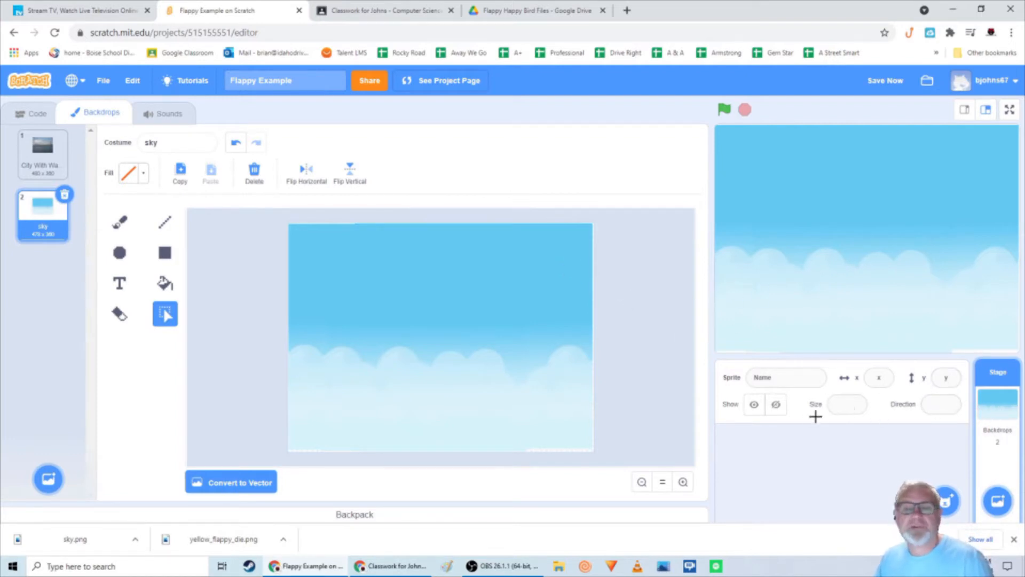
pyautogui.click(40, 156)
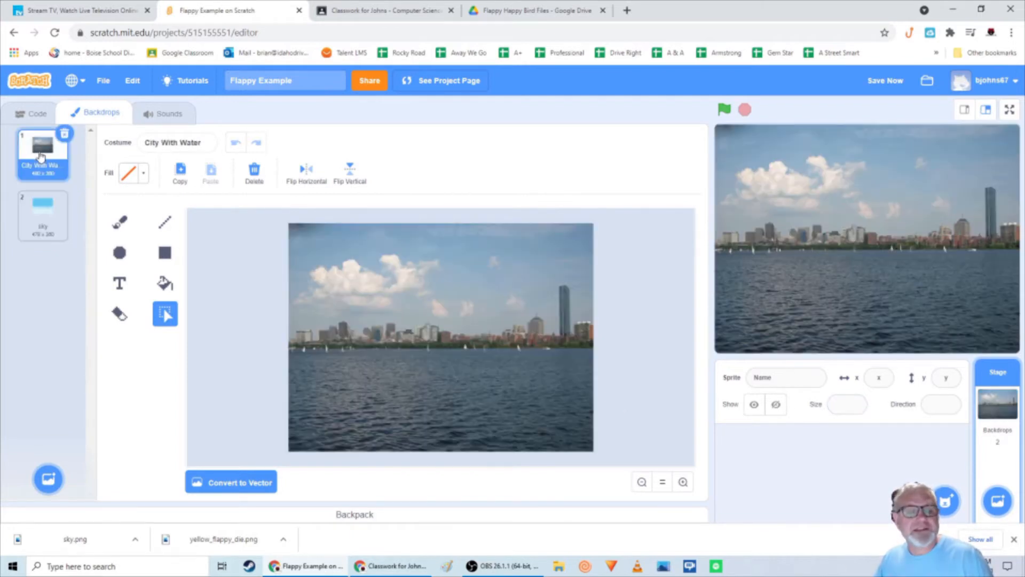
pyautogui.click(64, 134)
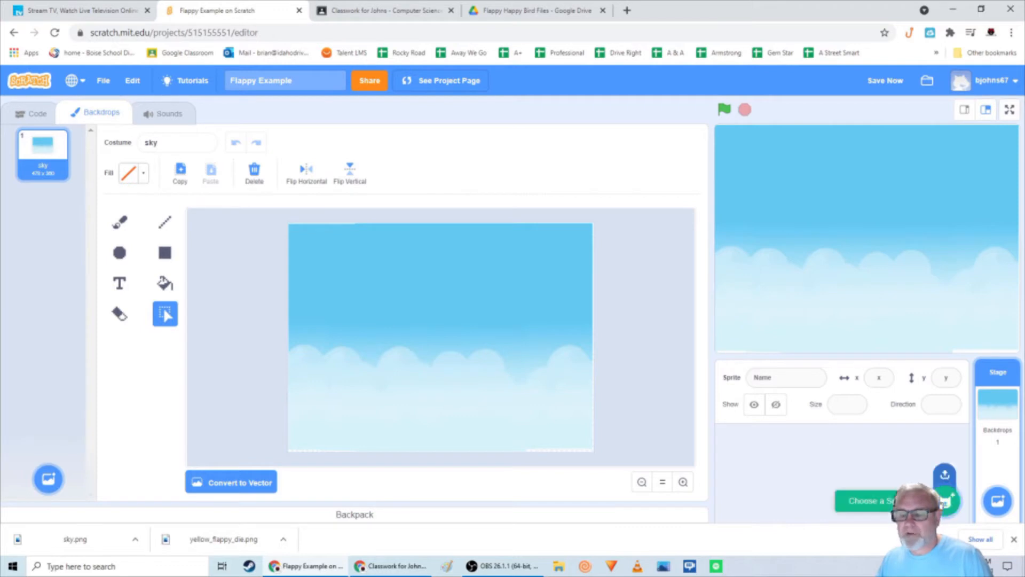
# Upload the yellow_flappy_die image from the Downloads folder as a new sprite.
pyautogui.moveTo(947, 501)
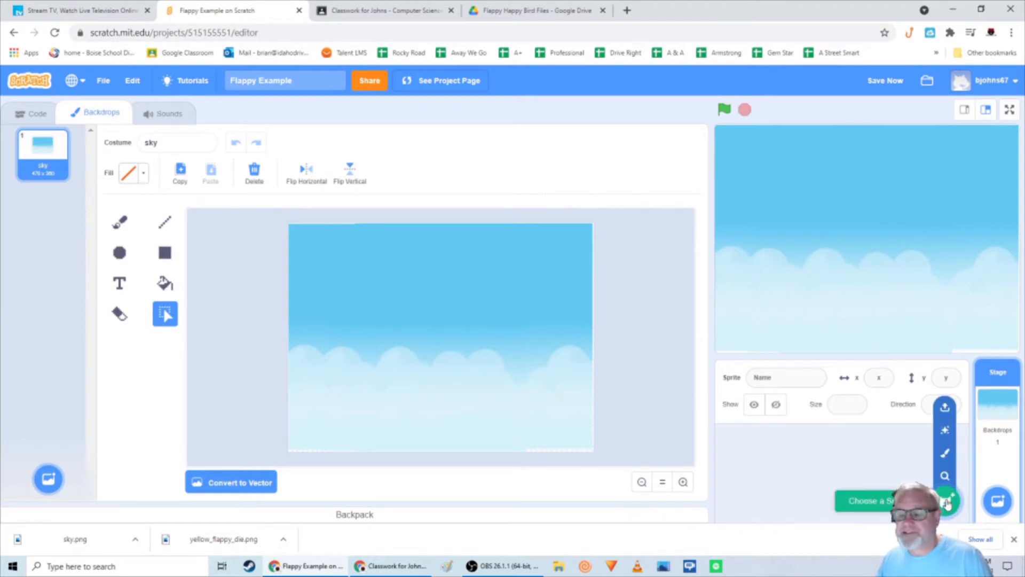
pyautogui.click(945, 407)
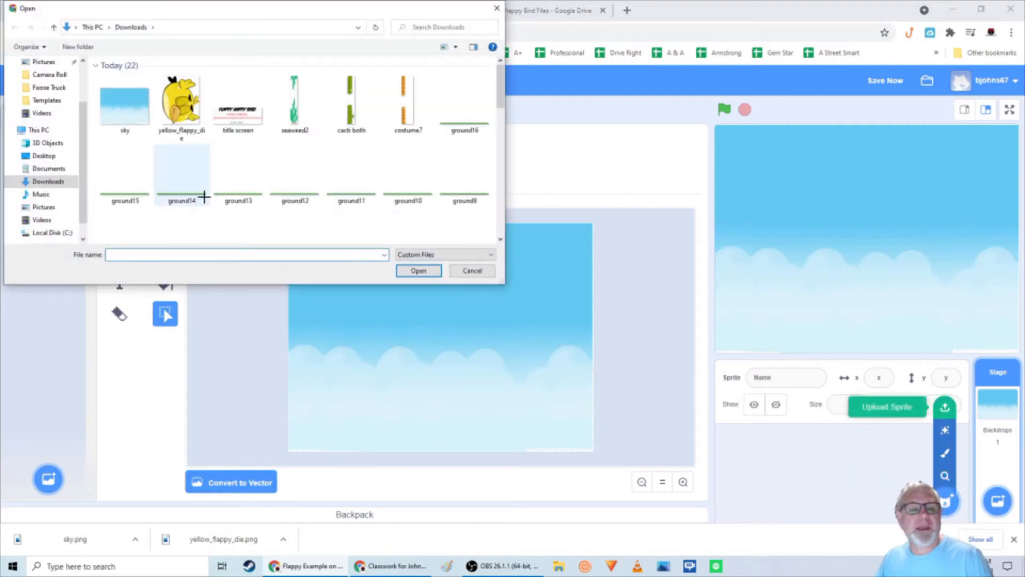
pyautogui.scroll(-1, 258, 183)
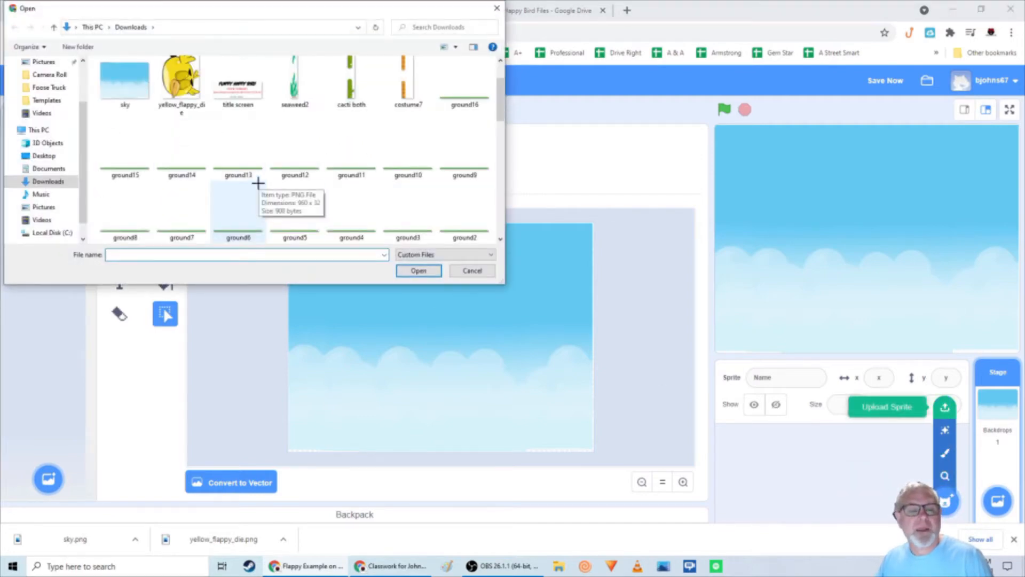
pyautogui.scroll(-10, 258, 184)
pyautogui.scroll(11, 258, 184)
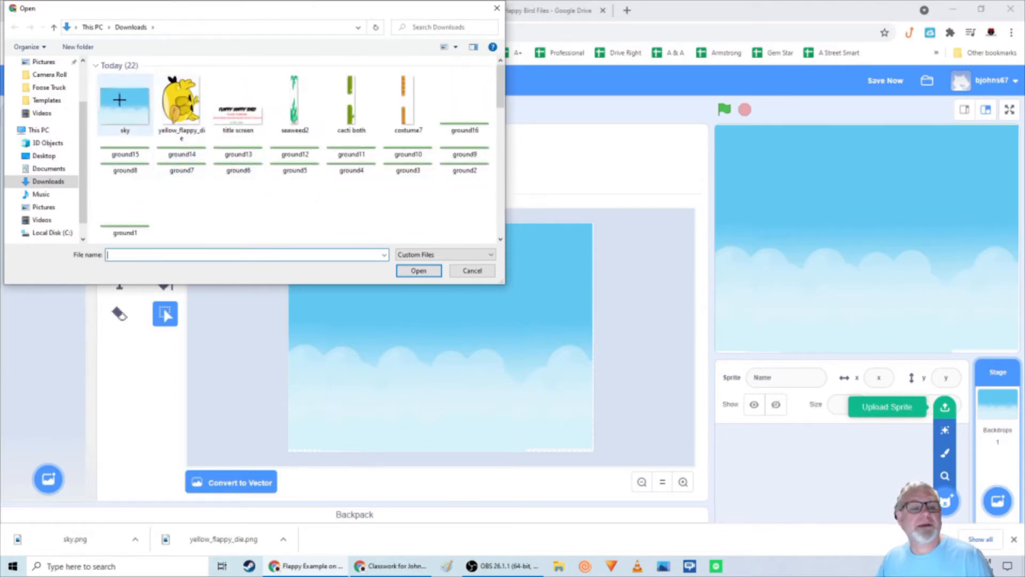
pyautogui.click(63, 183)
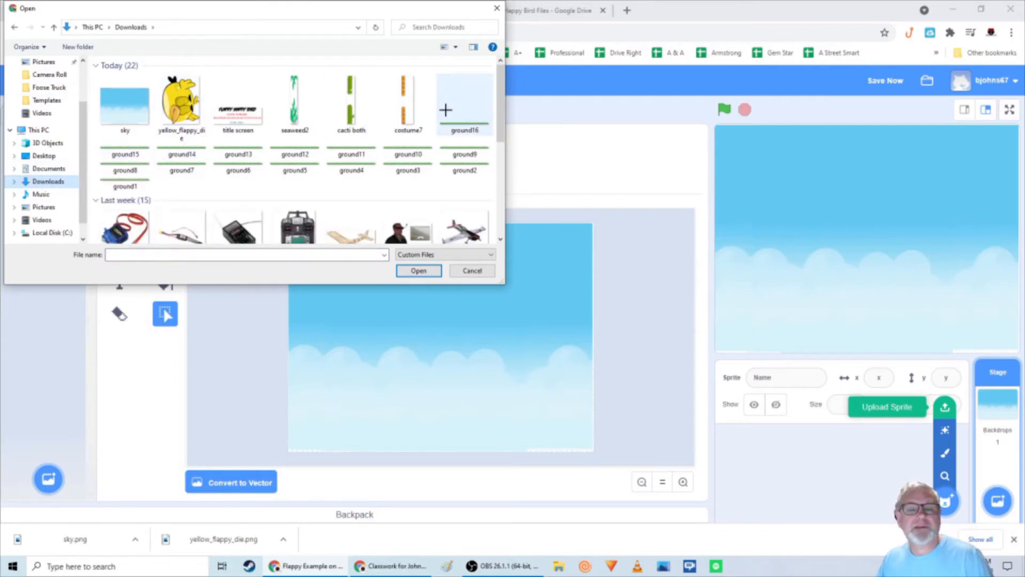
pyautogui.moveTo(497, 105); pyautogui.dragTo(499, 244)
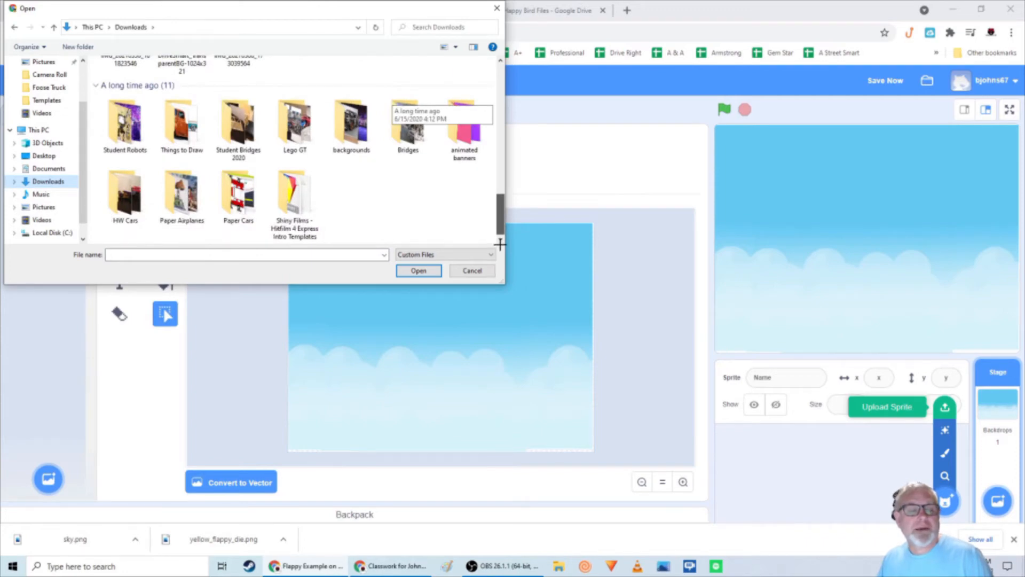
pyautogui.scroll(15, 369, 169)
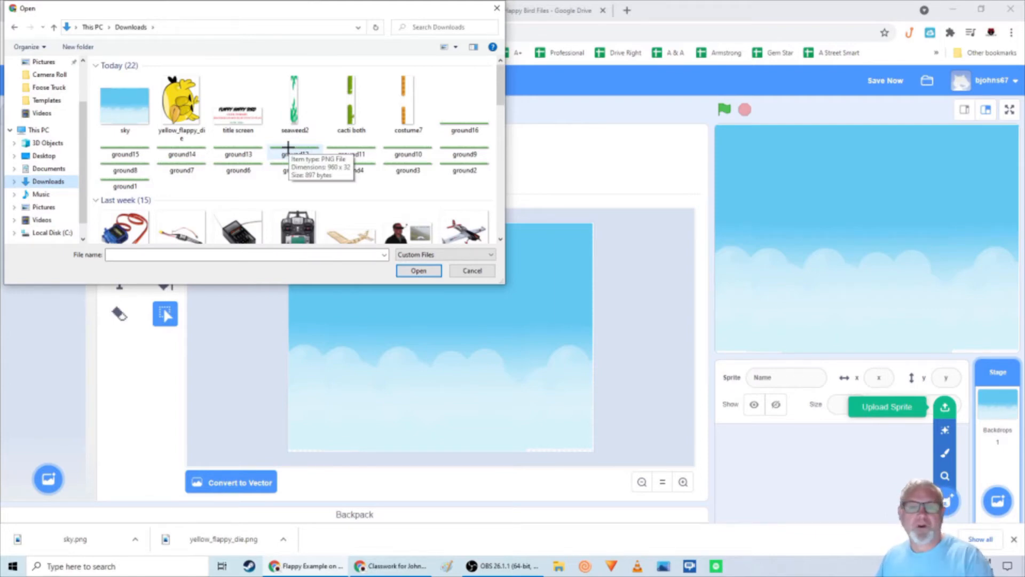
pyautogui.scroll(-5, 293, 178)
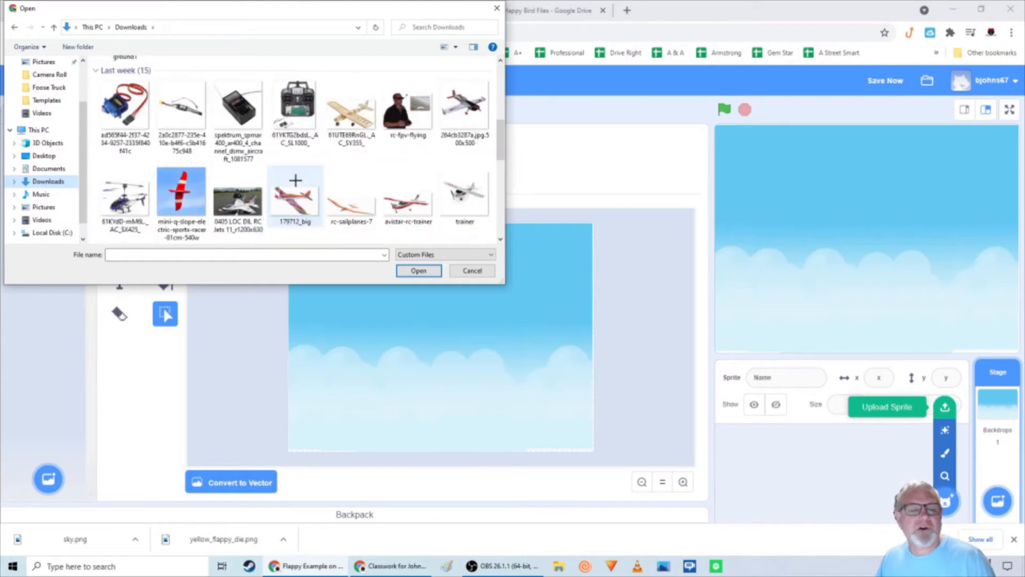
pyautogui.scroll(5, 294, 179)
pyautogui.click(179, 110)
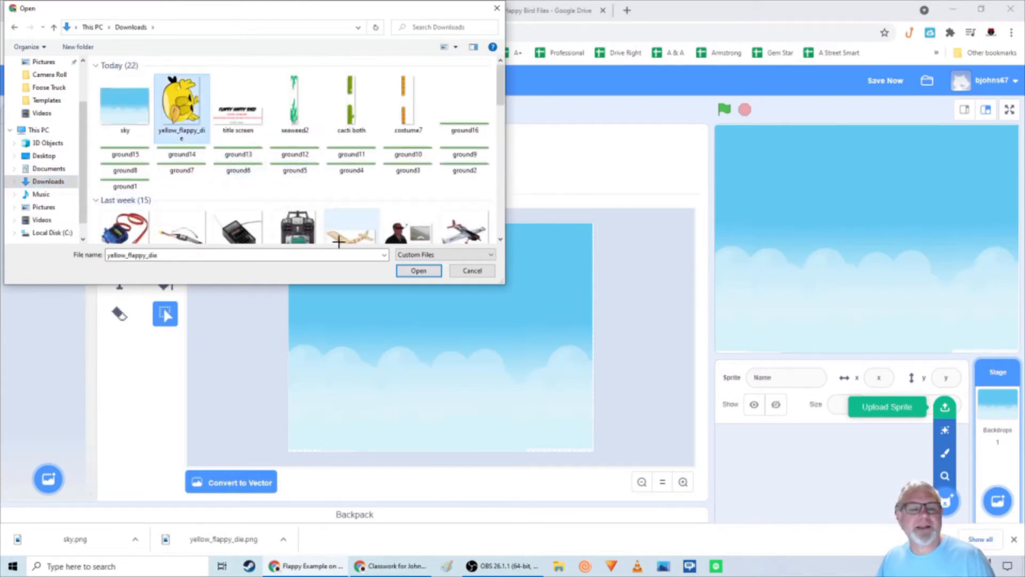
pyautogui.click(419, 271)
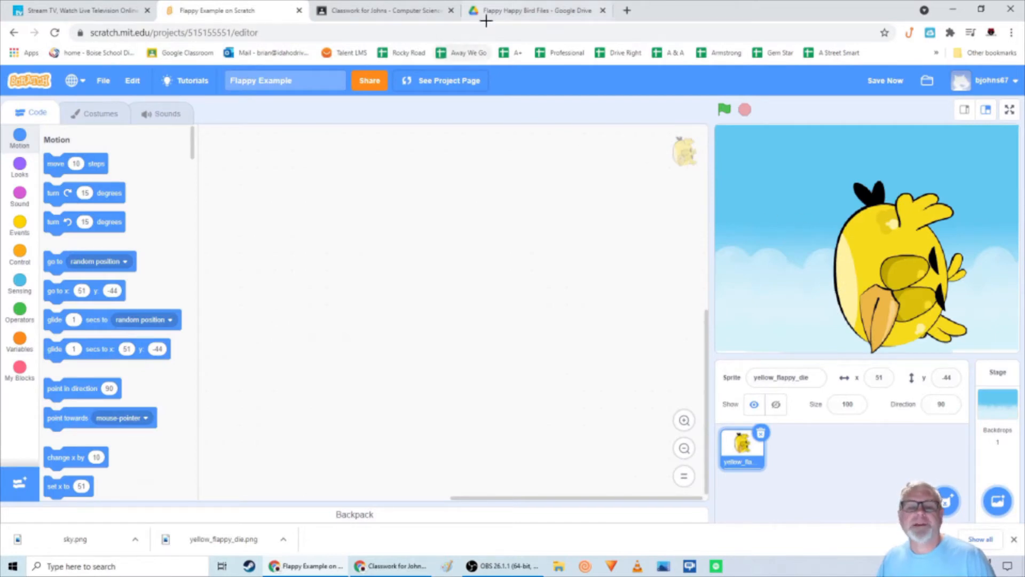
# Switch to Google Classroom and reopen the Flappy Happy Bird Files Drive folder from the 4.5.1 material.
pyautogui.click(375, 10)
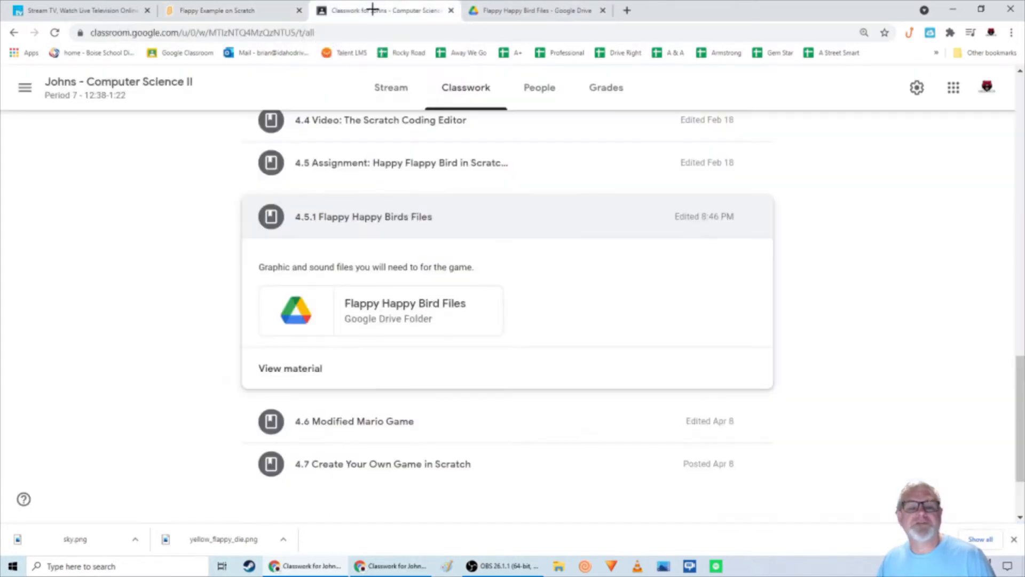
pyautogui.click(385, 311)
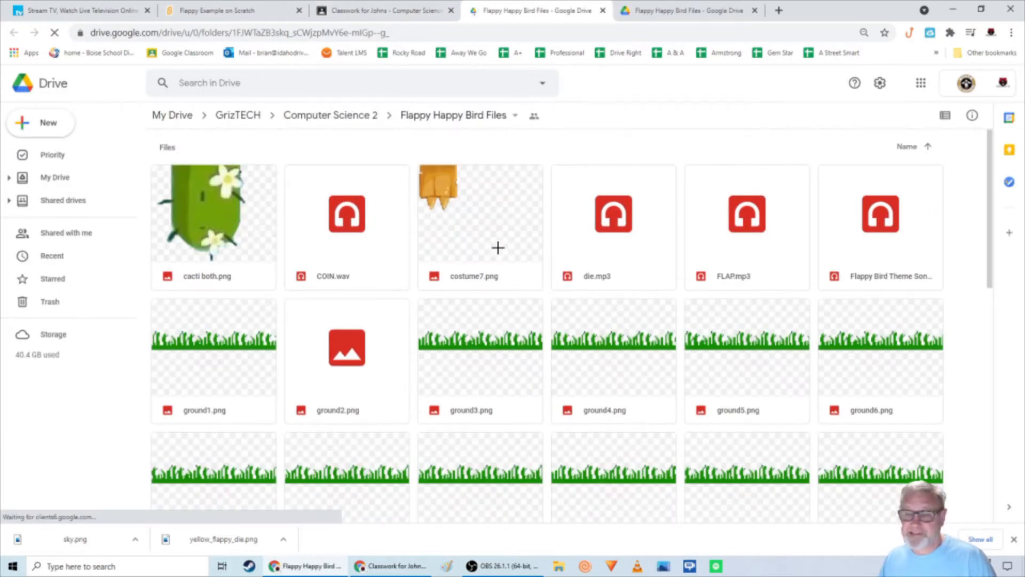
pyautogui.scroll(-10, 498, 247)
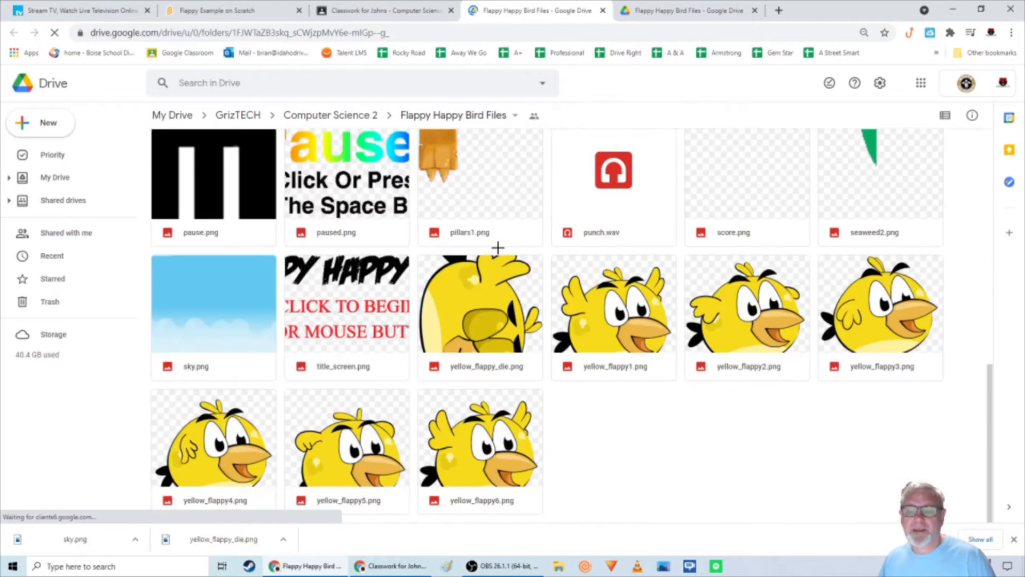
# Download the six bird images yellow_flappy1.png through yellow_flappy6.png from the Drive folder.
pyautogui.rightClick(612, 321)
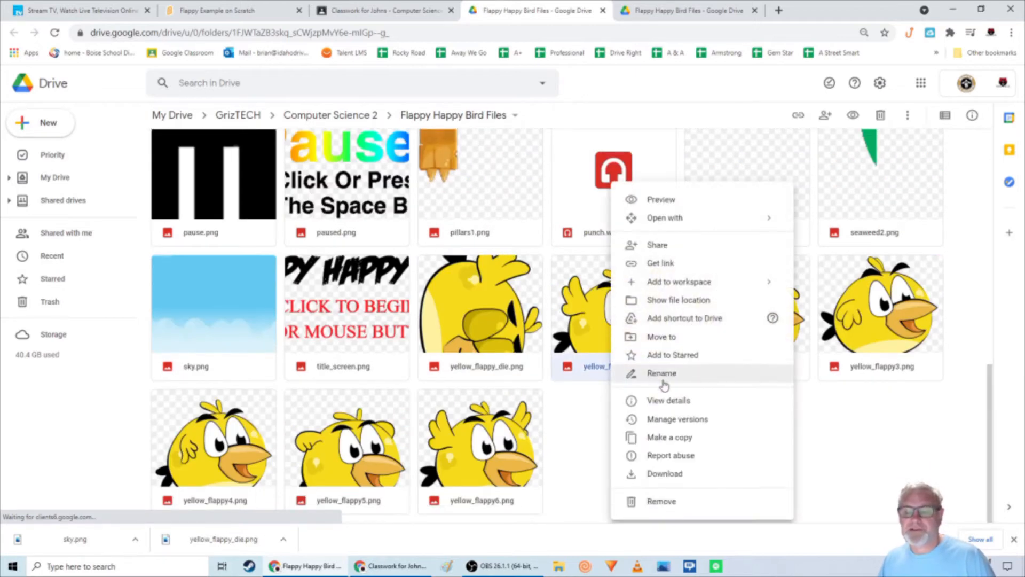
pyautogui.click(665, 473)
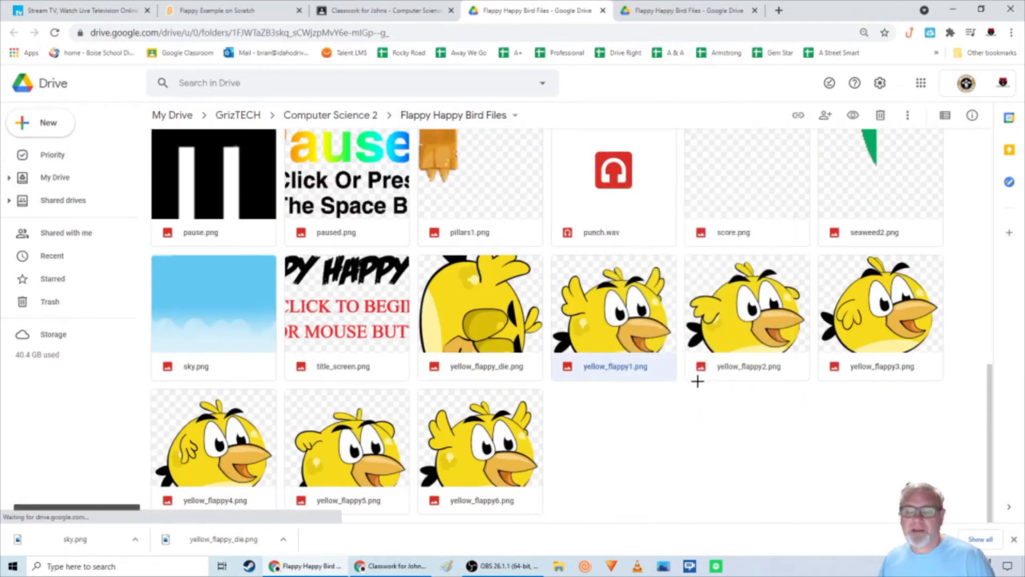
pyautogui.rightClick(737, 319)
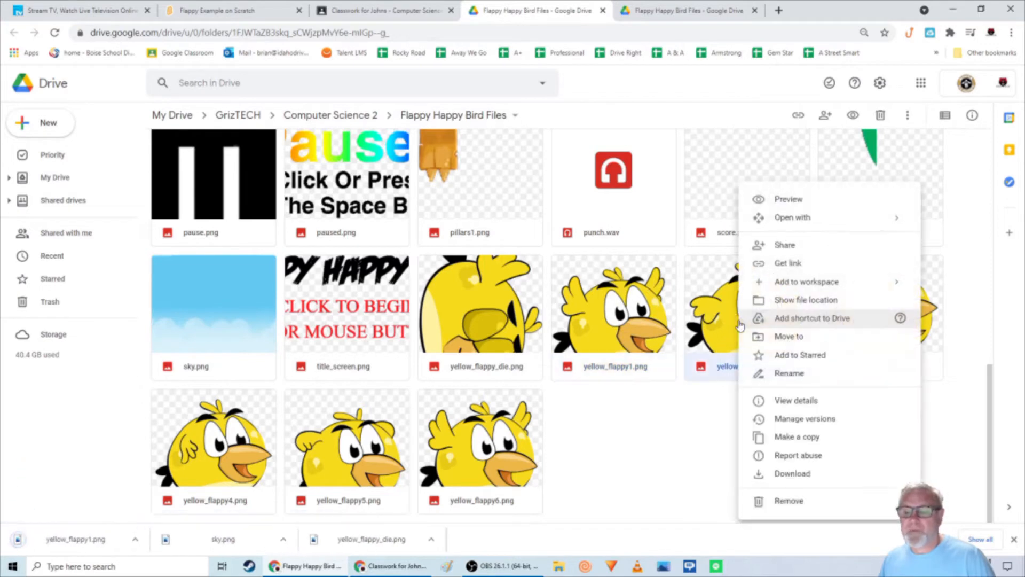
pyautogui.click(784, 473)
pyautogui.rightClick(875, 316)
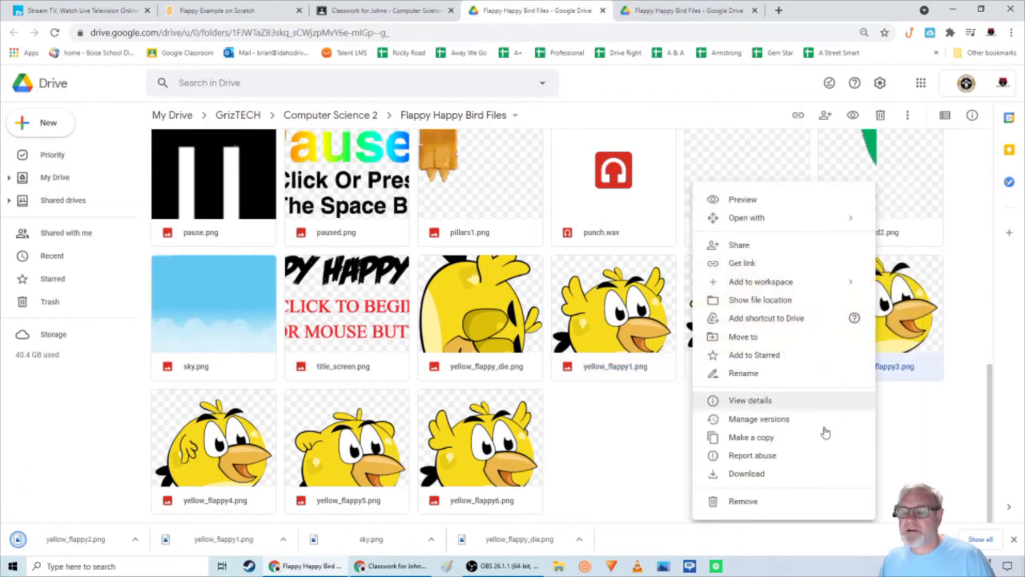
pyautogui.click(763, 472)
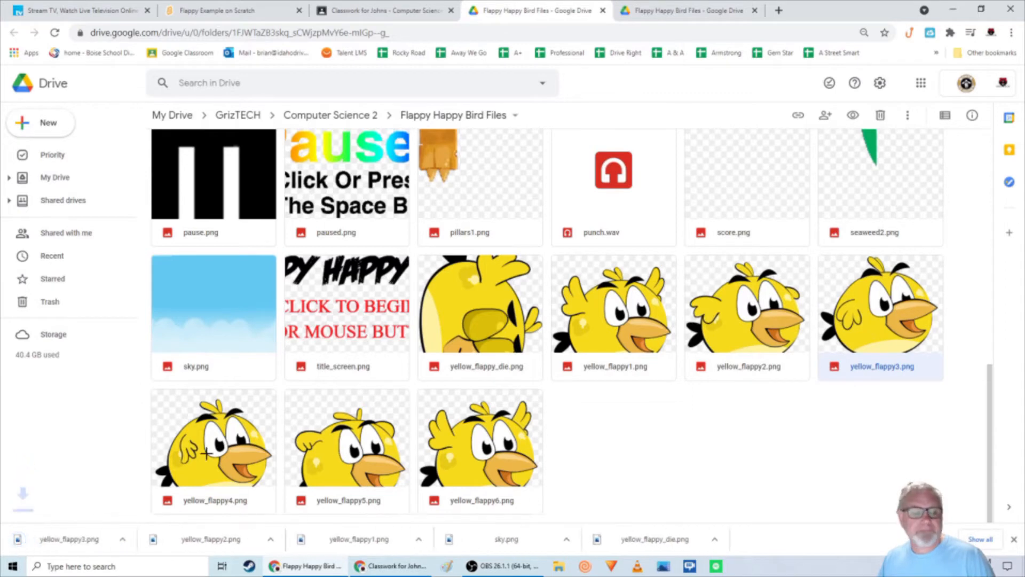
pyautogui.rightClick(225, 449)
pyautogui.click(268, 405)
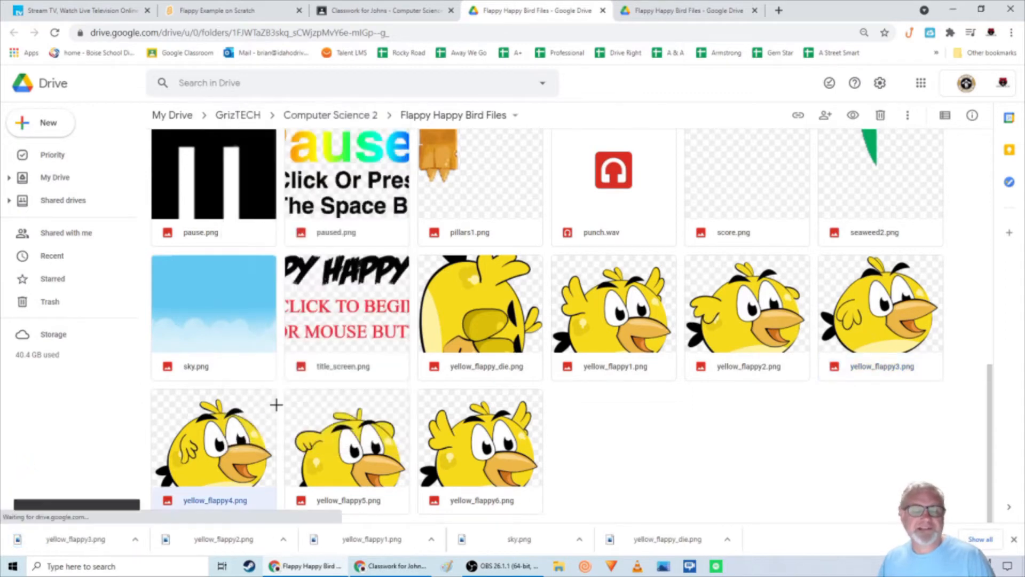
pyautogui.rightClick(322, 441)
pyautogui.click(389, 404)
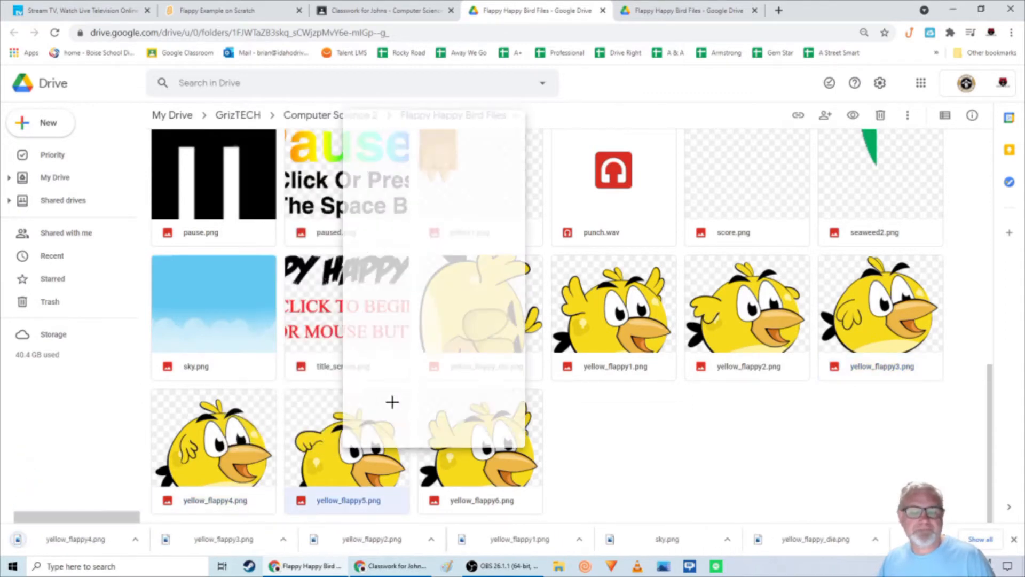
pyautogui.rightClick(473, 445)
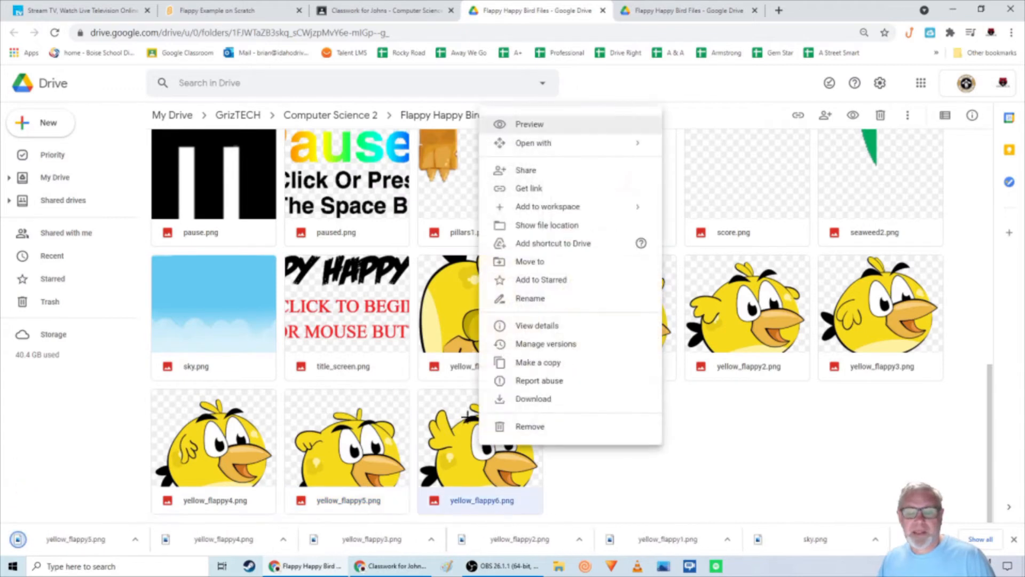
pyautogui.click(532, 404)
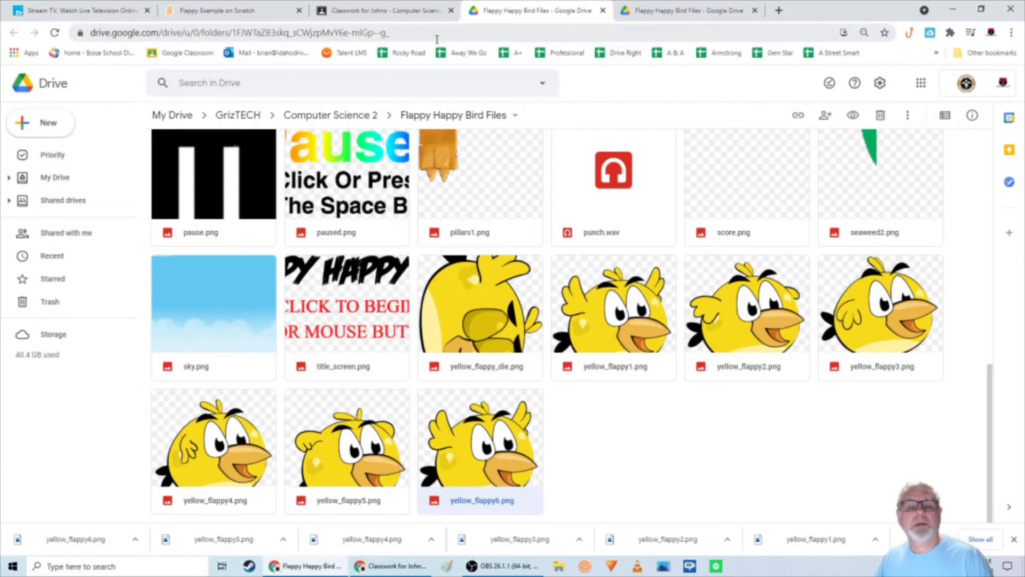
# Switch back to the Scratch project, move the bird sprite to about x -89, y -20, and try size 15 before settling on 20.
pyautogui.click(252, 11)
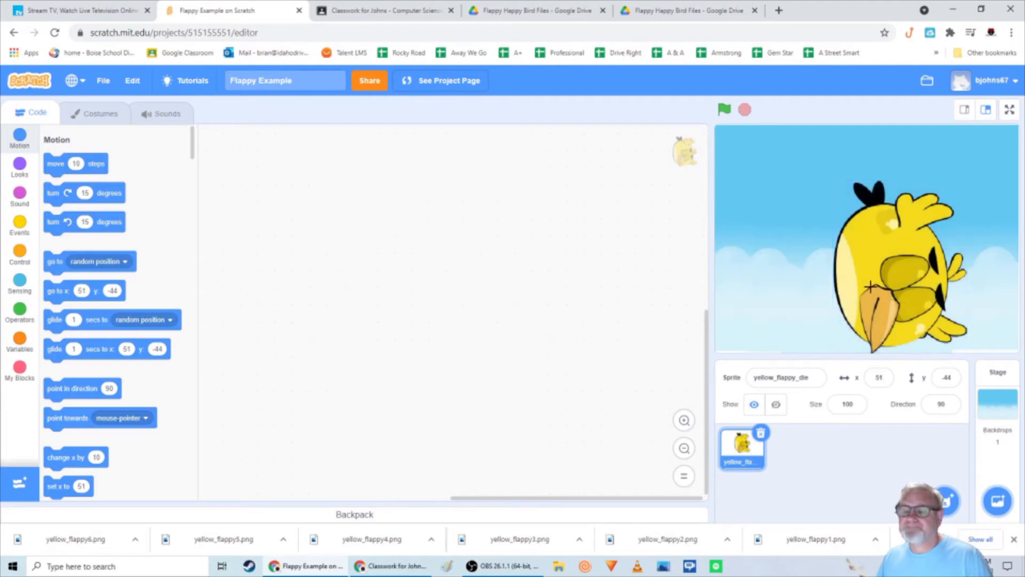
pyautogui.moveTo(871, 286); pyautogui.dragTo(790, 264)
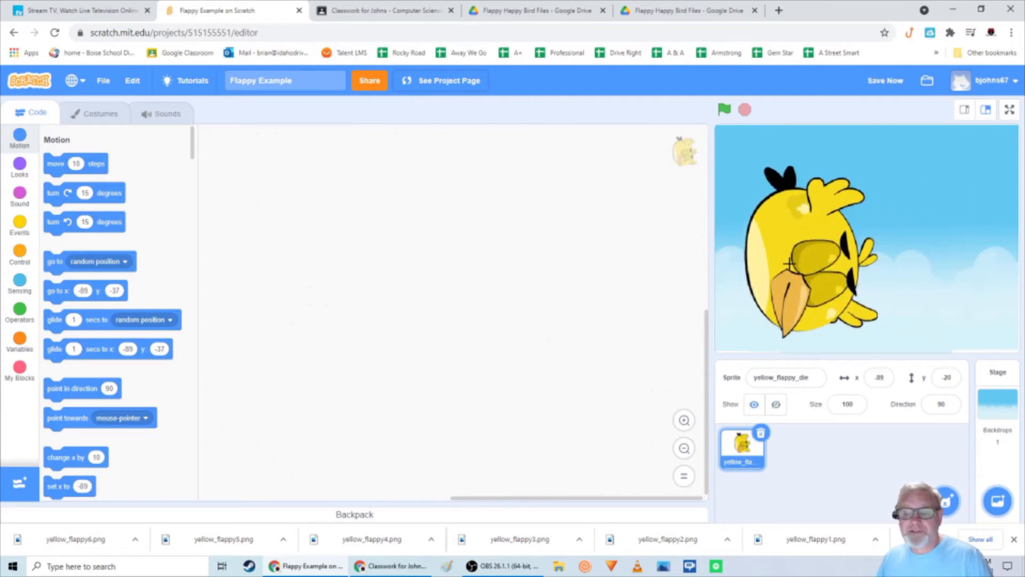
pyautogui.click(848, 404)
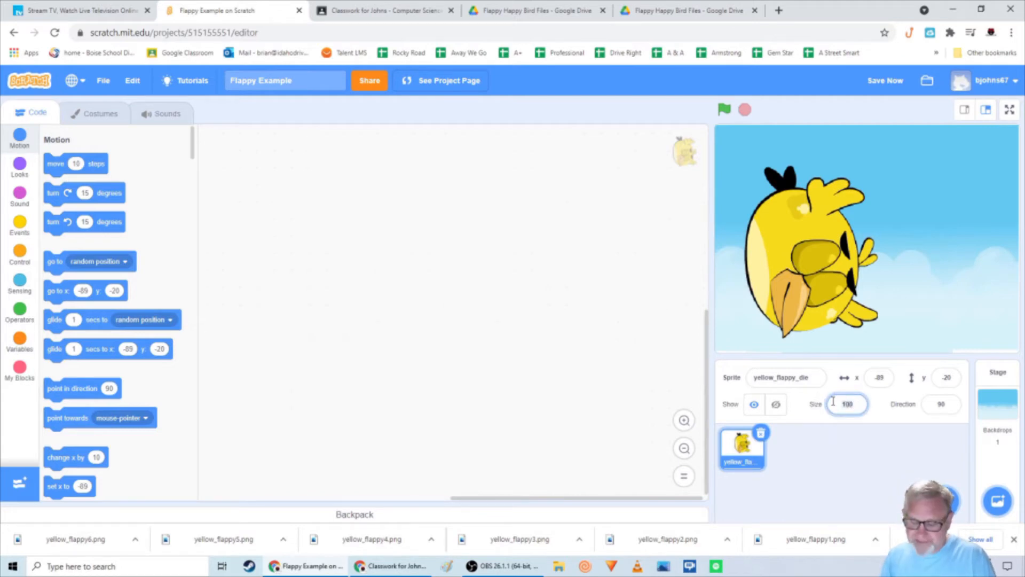
pyautogui.press('Return')
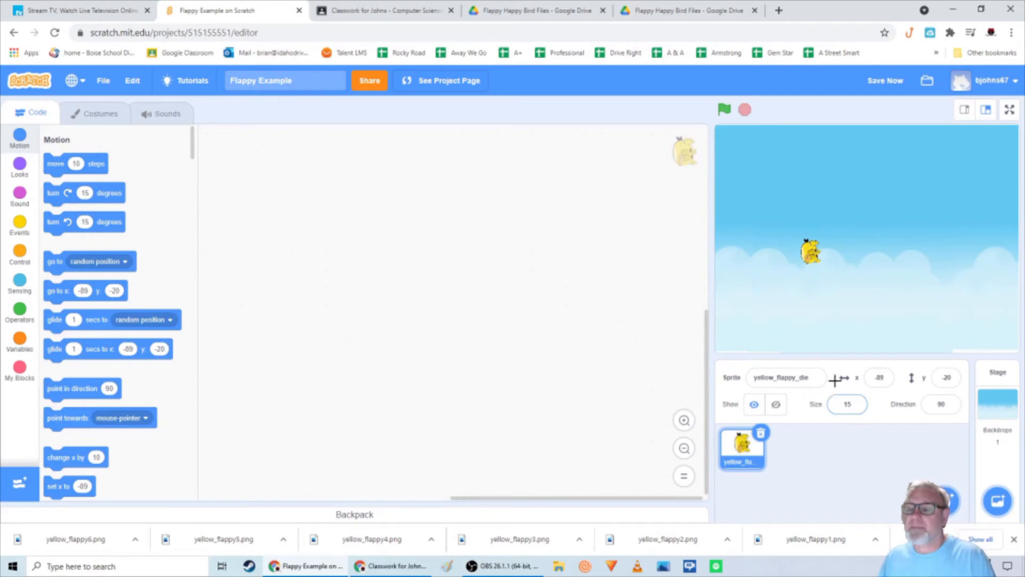
pyautogui.click(832, 404)
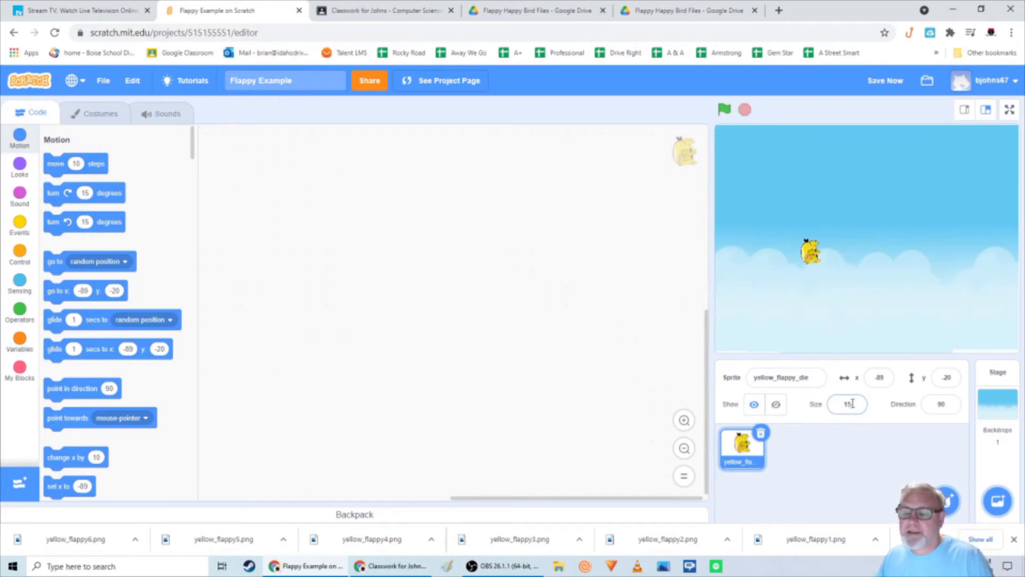
pyautogui.press('Return')
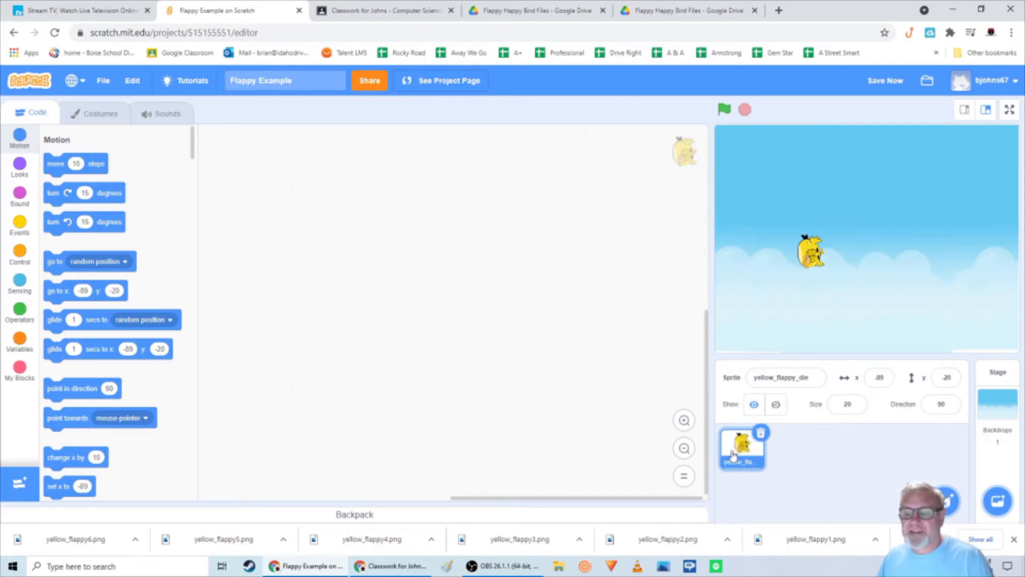
# Rename the yellow bird sprite as Flappy and move it on the stage to about x -84, y 1.
pyautogui.click(785, 377)
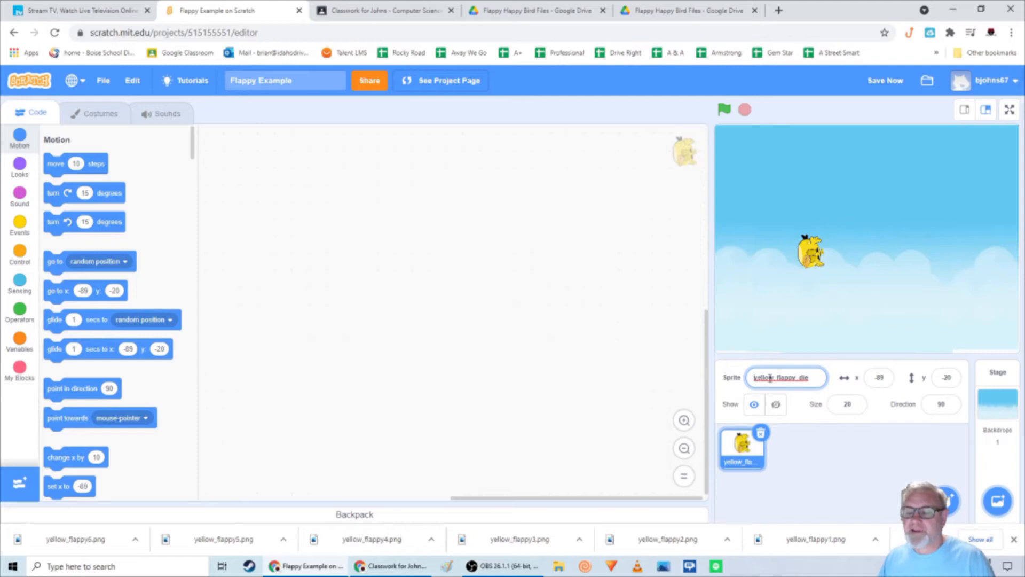
pyautogui.moveTo(813, 377); pyautogui.dragTo(743, 372)
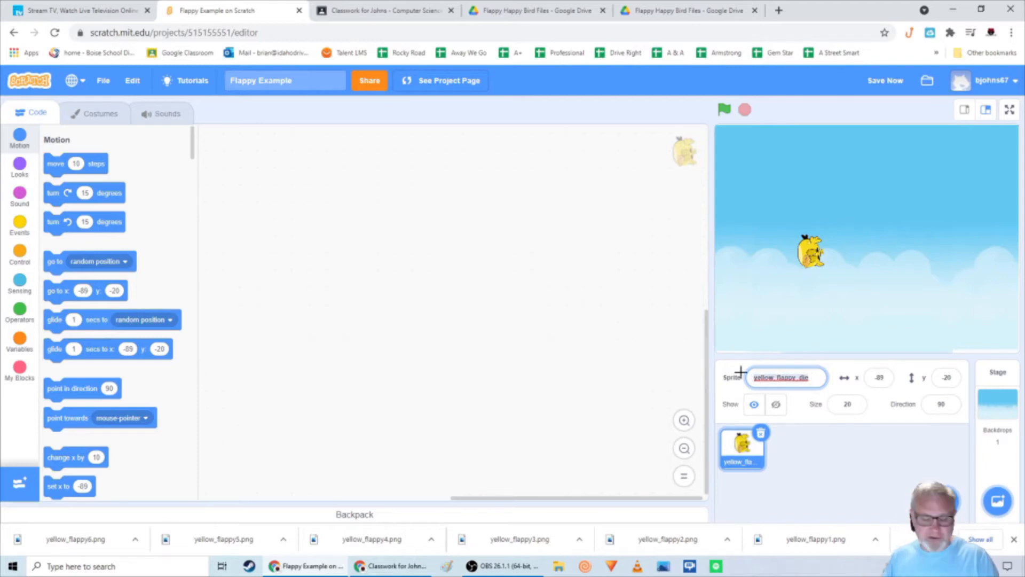
pyautogui.write('Flappy')
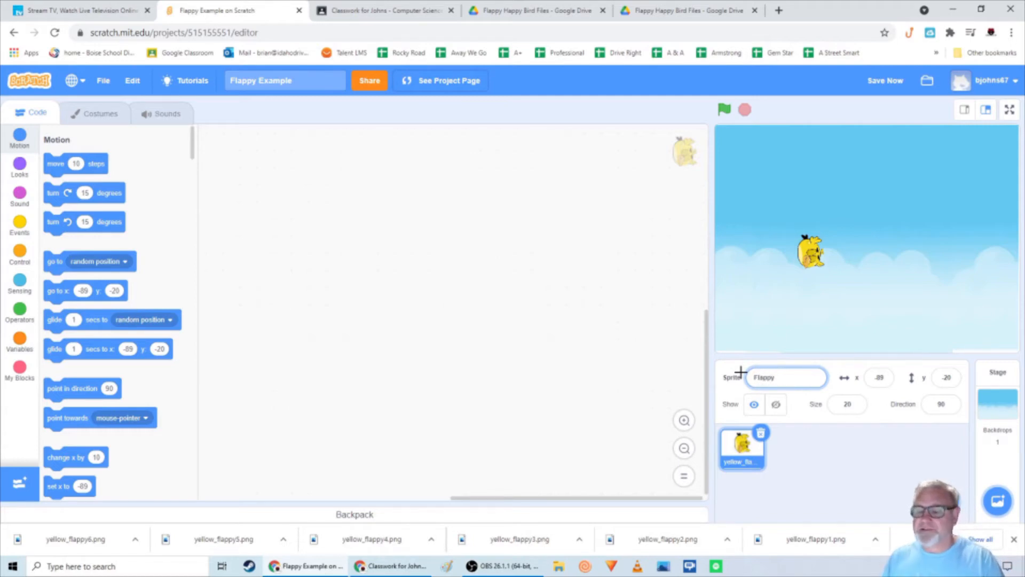
pyautogui.click(805, 432)
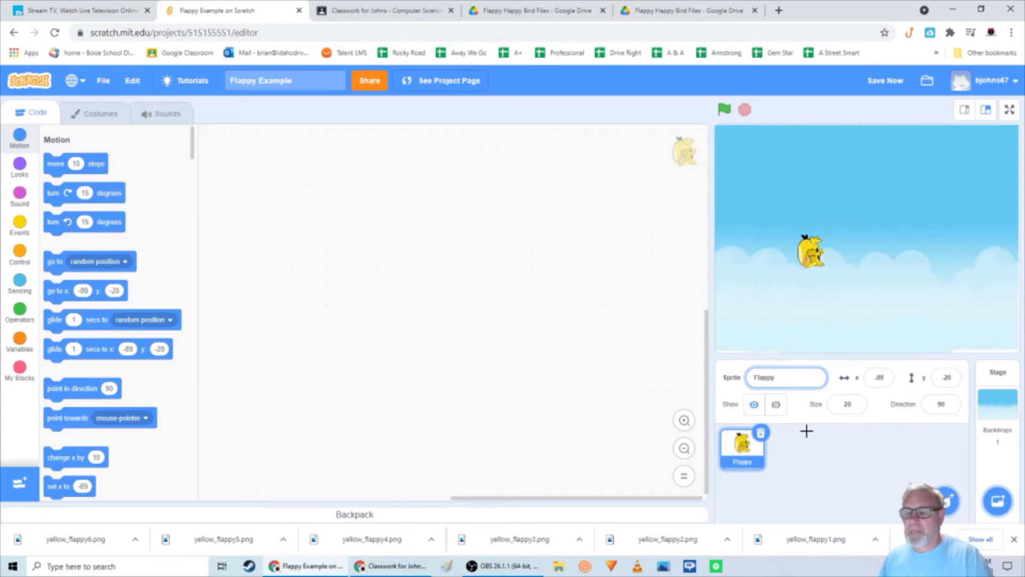
pyautogui.click(740, 452)
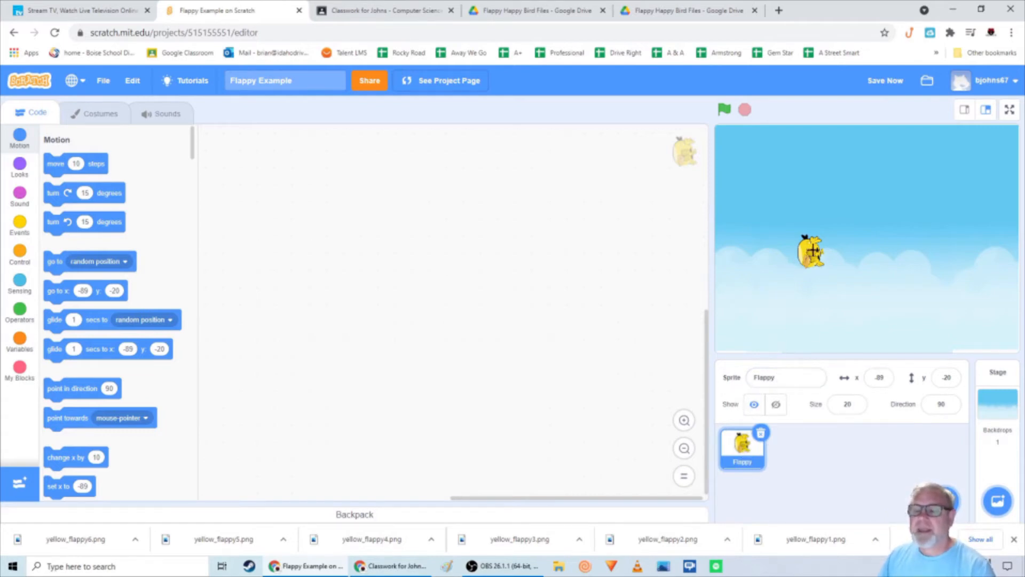
pyautogui.moveTo(813, 250)
pyautogui.mouseDown()
pyautogui.moveTo(806, 297)
pyautogui.moveTo(817, 261)
pyautogui.moveTo(888, 280)
pyautogui.moveTo(823, 304)
pyautogui.moveTo(793, 291)
pyautogui.moveTo(794, 202)
pyautogui.moveTo(953, 254)
pyautogui.moveTo(921, 219)
pyautogui.moveTo(779, 286)
pyautogui.moveTo(823, 312)
pyautogui.moveTo(841, 297)
pyautogui.moveTo(784, 242)
pyautogui.moveTo(825, 251)
pyautogui.moveTo(793, 240)
pyautogui.moveTo(813, 240)
pyautogui.mouseUp()
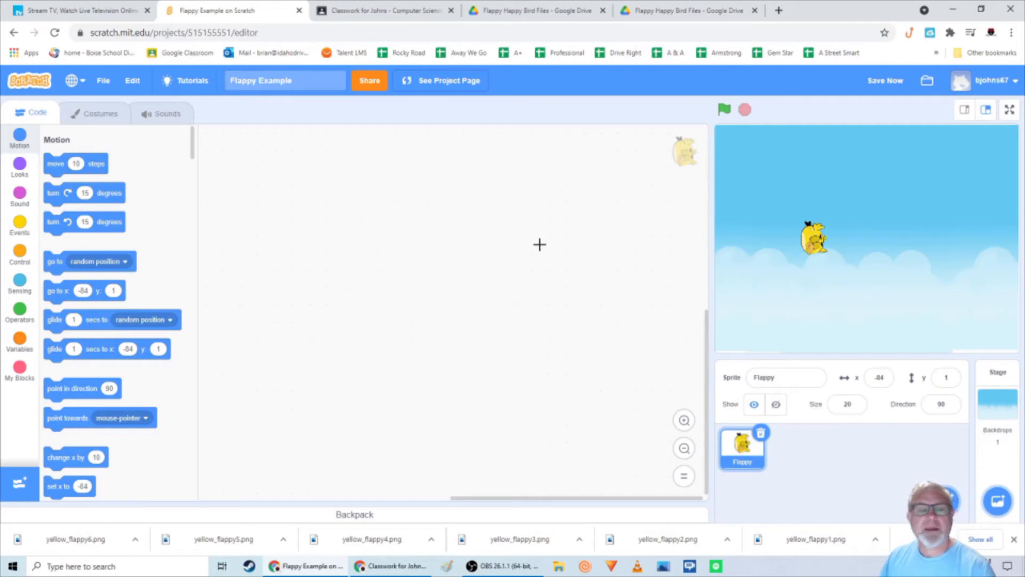
# Upload the six images yellow_flappy1 through yellow_flappy6 from the Downloads folder as additional costumes for the Flappy sprite.
pyautogui.click(96, 119)
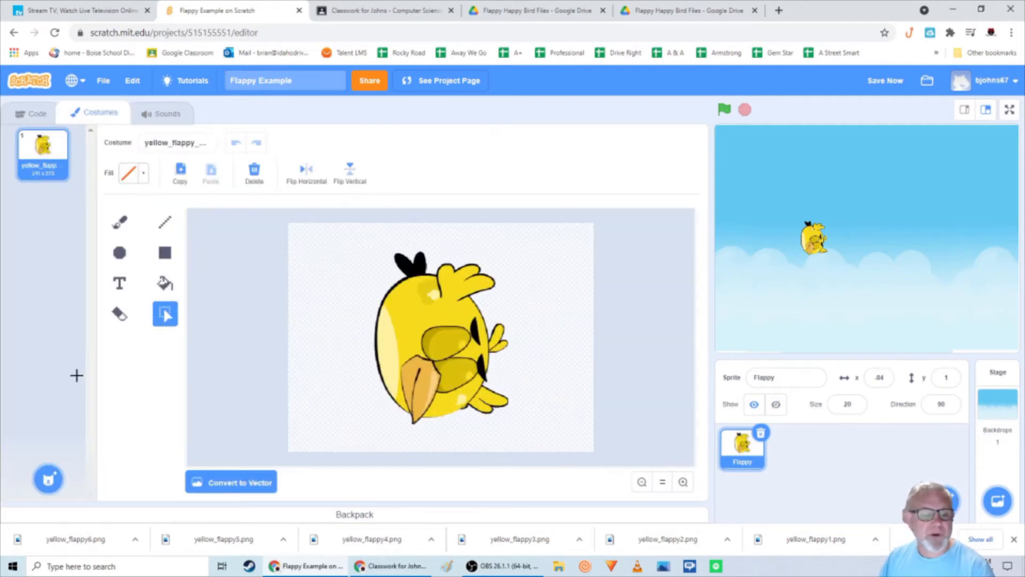
pyautogui.moveTo(47, 479)
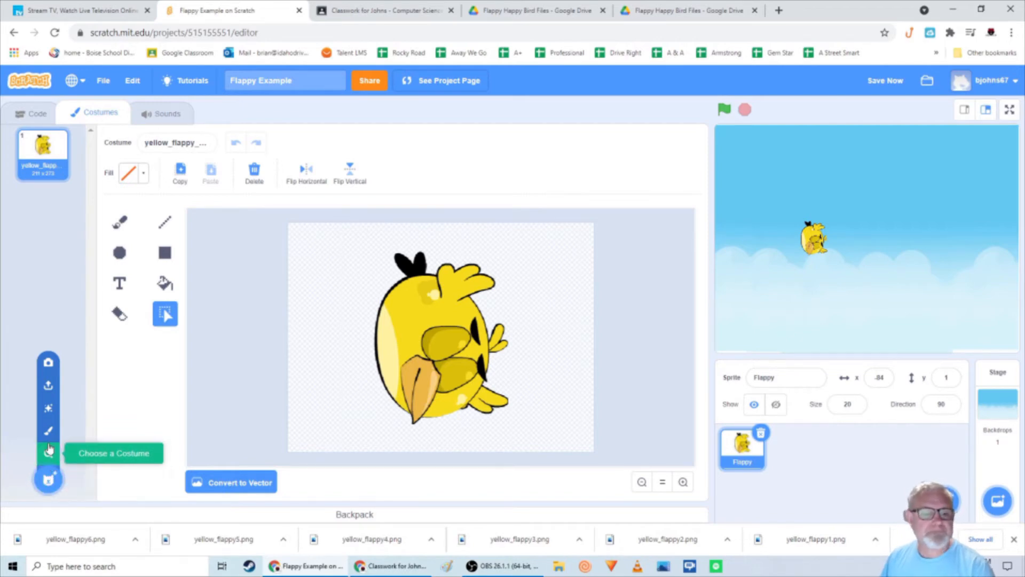
pyautogui.click(49, 388)
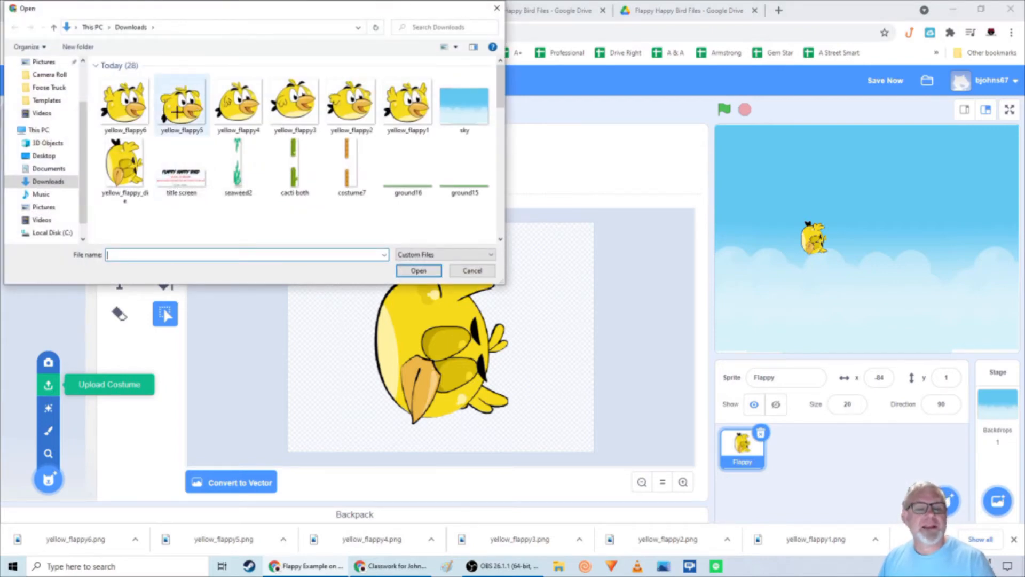
pyautogui.click(125, 111)
pyautogui.keyDown('ctrl'); pyautogui.click(179, 111); pyautogui.keyUp('ctrl')
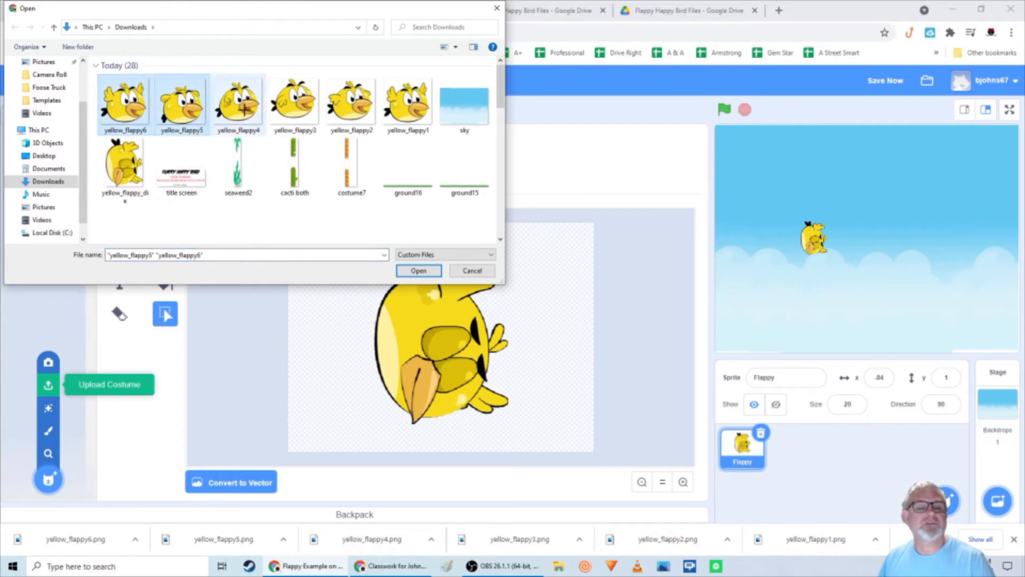
pyautogui.keyDown('ctrl'); pyautogui.click(240, 109); pyautogui.keyUp('ctrl')
pyautogui.keyDown('ctrl'); pyautogui.click(294, 109); pyautogui.keyUp('ctrl')
pyautogui.keyDown('ctrl'); pyautogui.click(350, 110); pyautogui.keyUp('ctrl')
pyautogui.keyDown('ctrl'); pyautogui.click(409, 129); pyautogui.keyUp('ctrl')
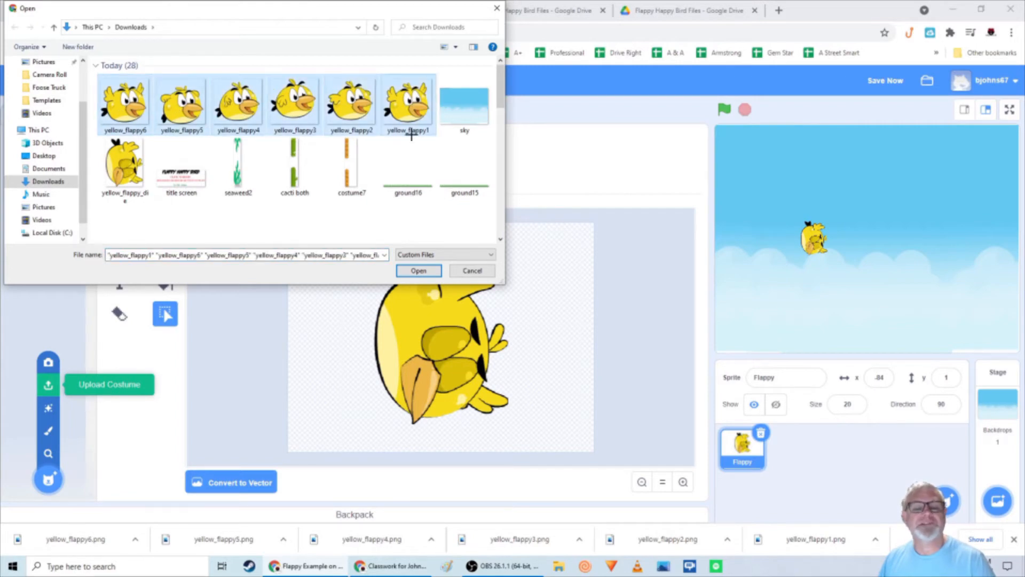
pyautogui.click(419, 270)
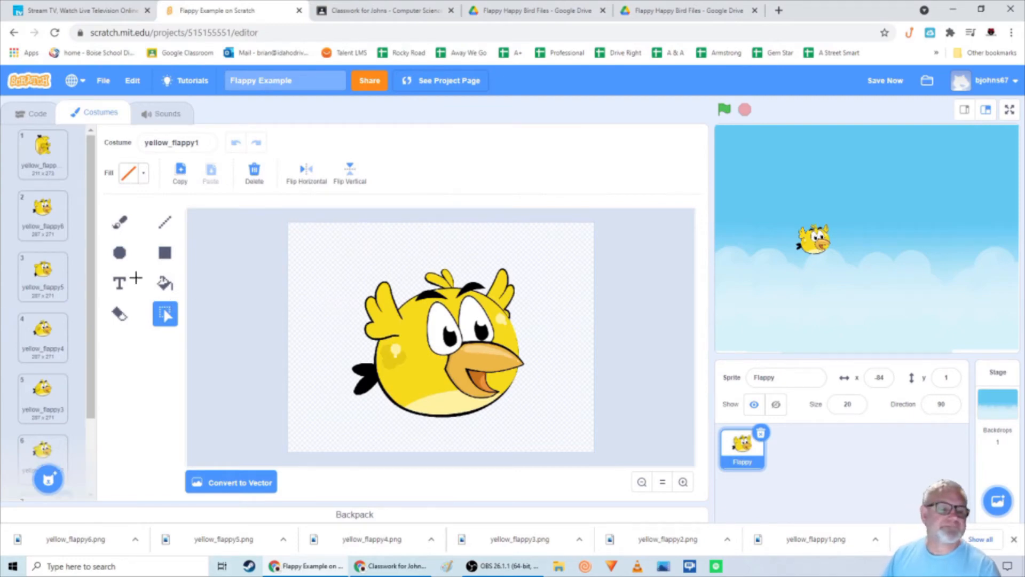
# Look through Flappy's costume list and preview several bird poses, comparing the flying costumes with the yellow_flappy_die costume.
pyautogui.scroll(-2, 44, 238)
pyautogui.scroll(3, 45, 238)
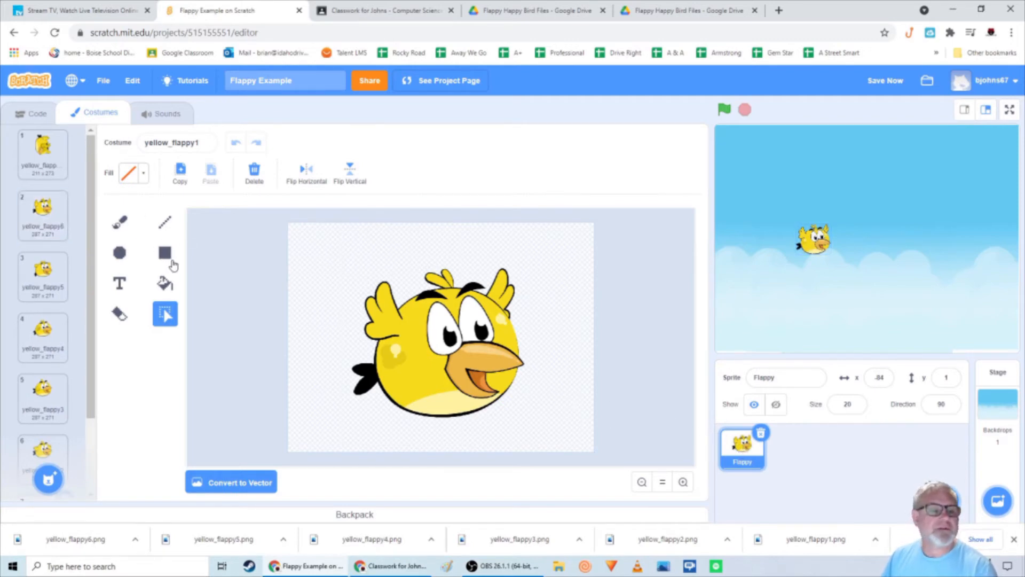
pyautogui.scroll(-3, 33, 299)
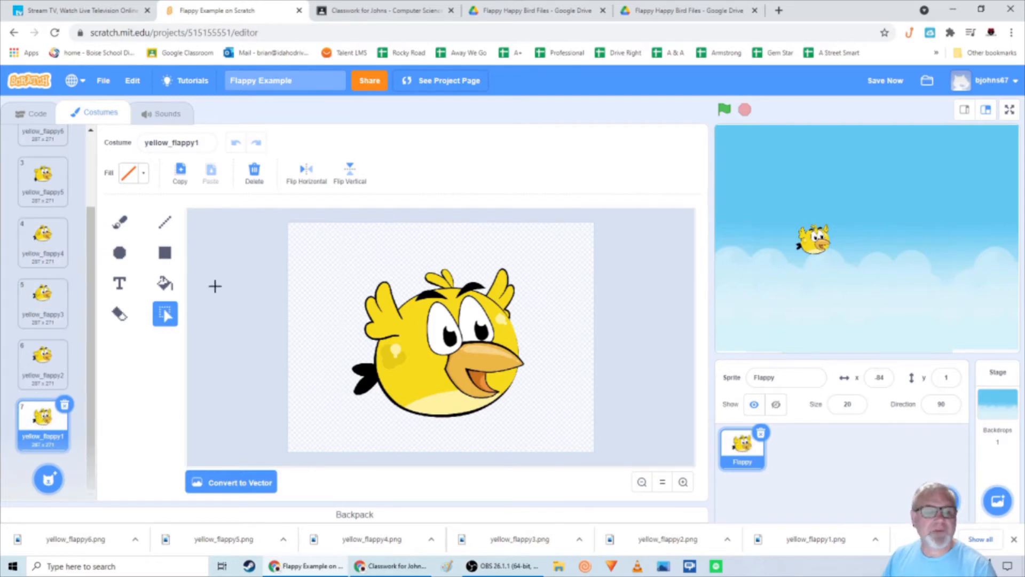
pyautogui.click(40, 245)
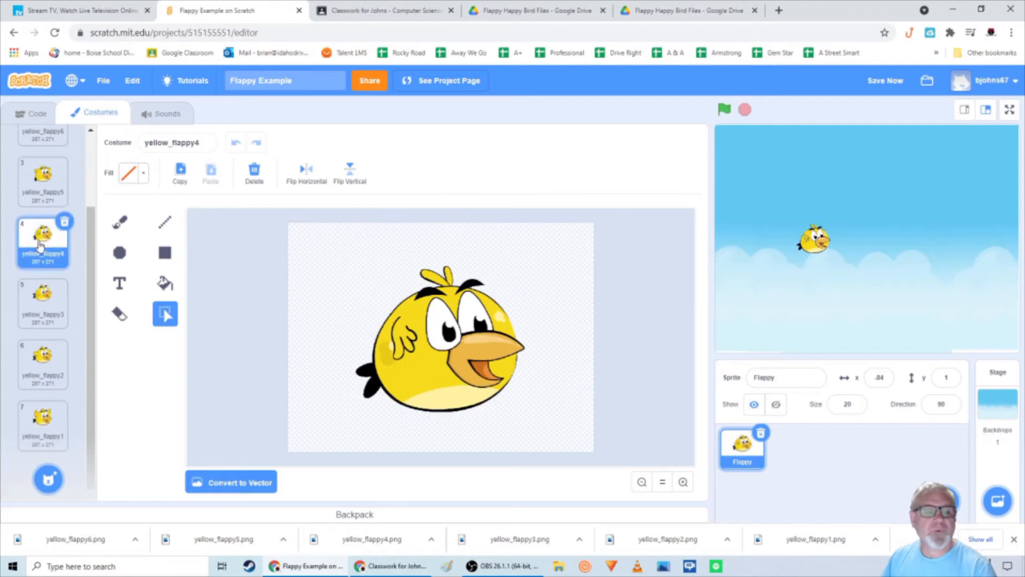
pyautogui.click(40, 185)
pyautogui.scroll(3, 40, 184)
pyautogui.click(40, 174)
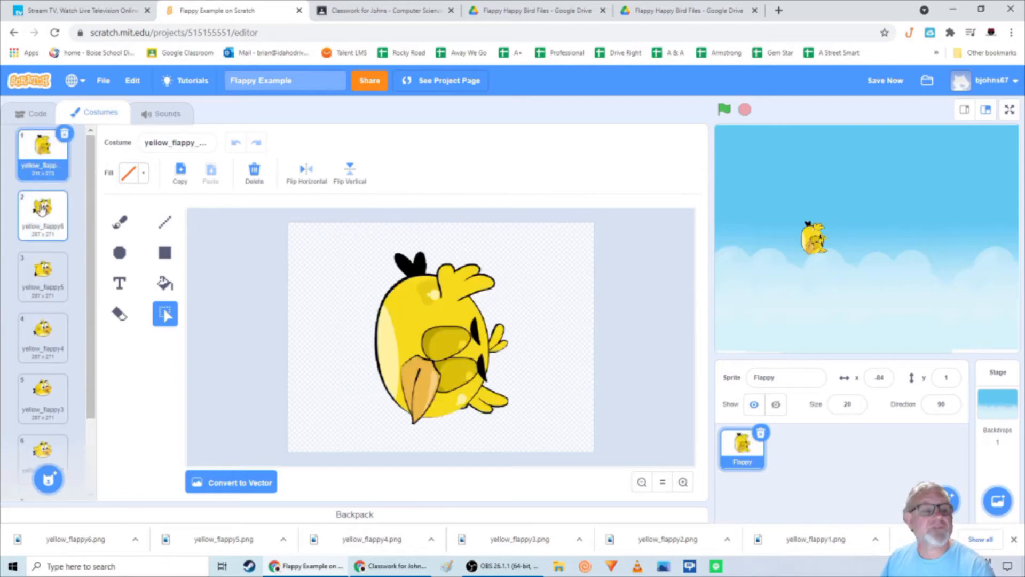
pyautogui.click(41, 206)
pyautogui.click(37, 163)
pyautogui.click(43, 203)
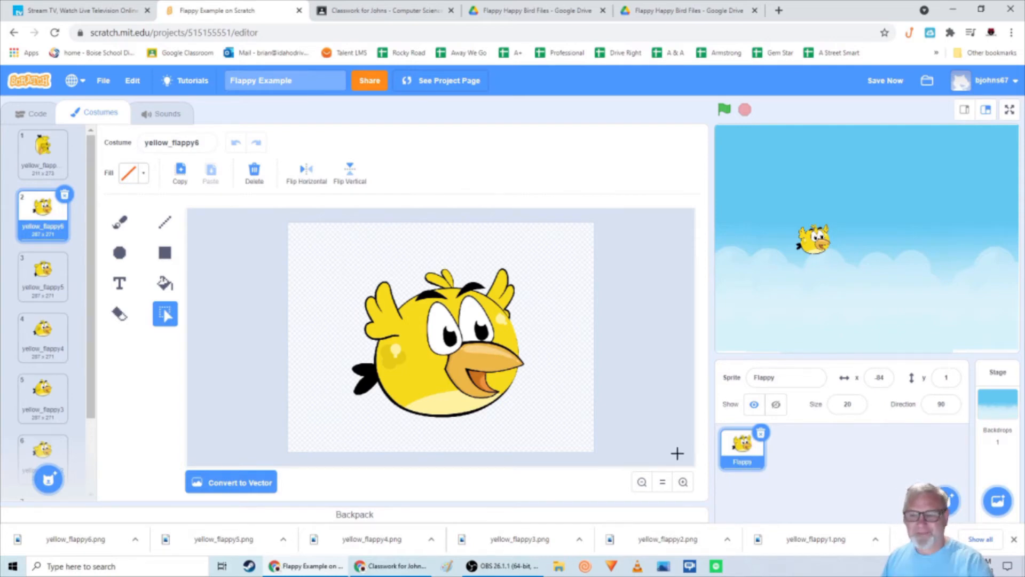
# Make yellow_flappy_die the current costume and move Flappy on the stage to about x -182, y -46.
pyautogui.click(45, 176)
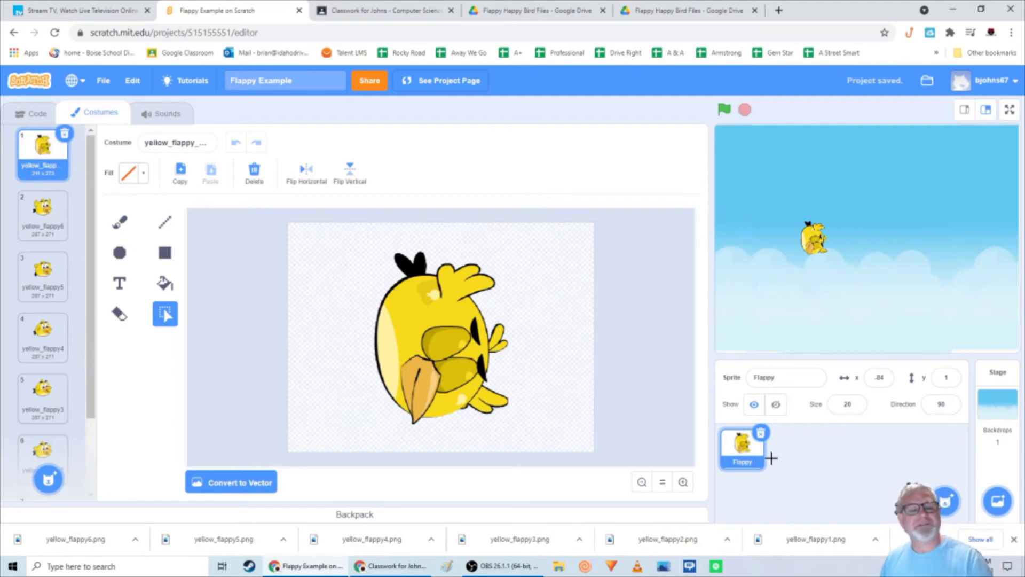
pyautogui.moveTo(805, 246); pyautogui.dragTo(747, 277)
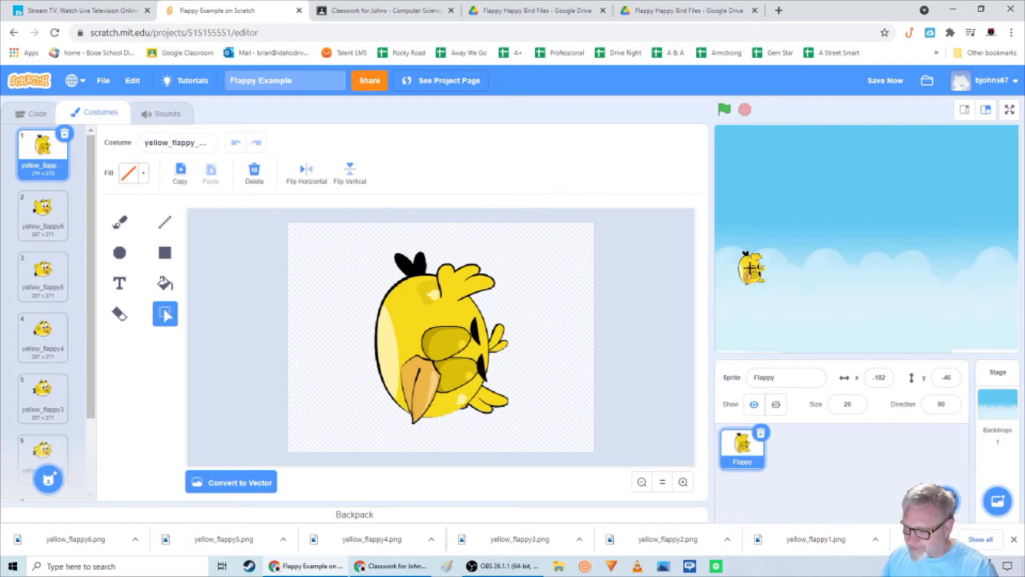
# Upload the ground1 image from the Downloads folder as a new sprite.
pyautogui.moveTo(945, 501)
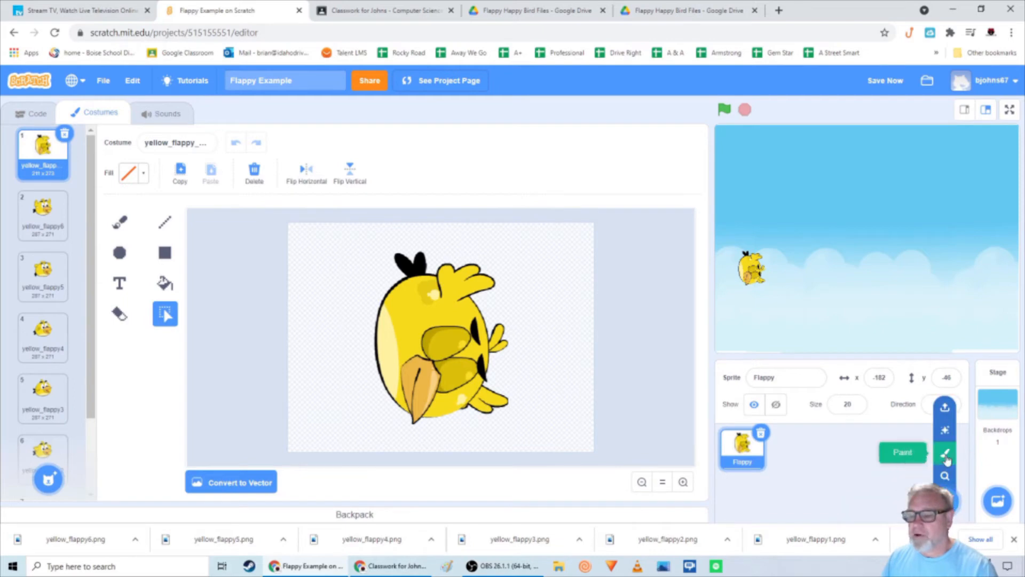
pyautogui.click(945, 409)
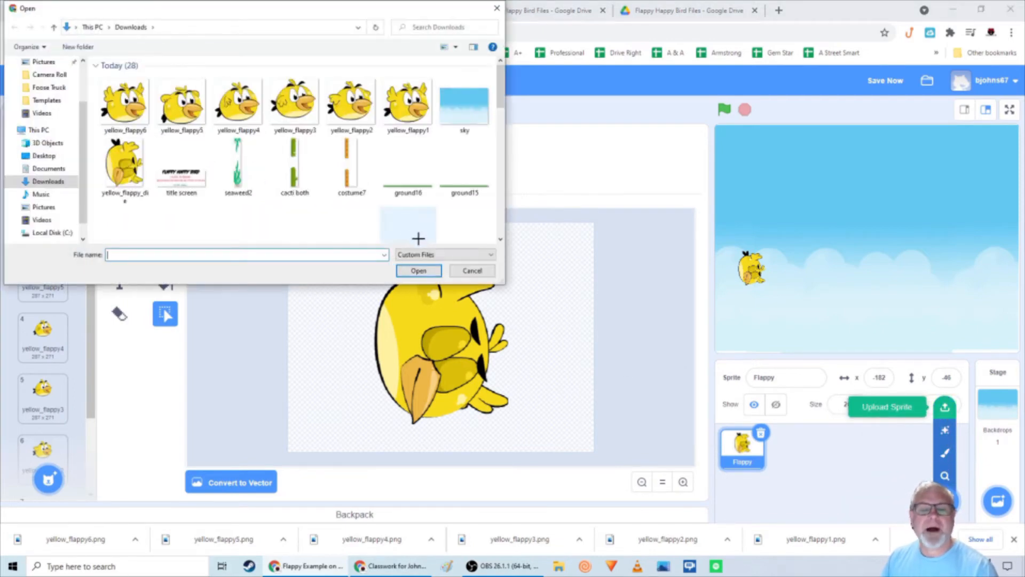
pyautogui.scroll(-3, 422, 241)
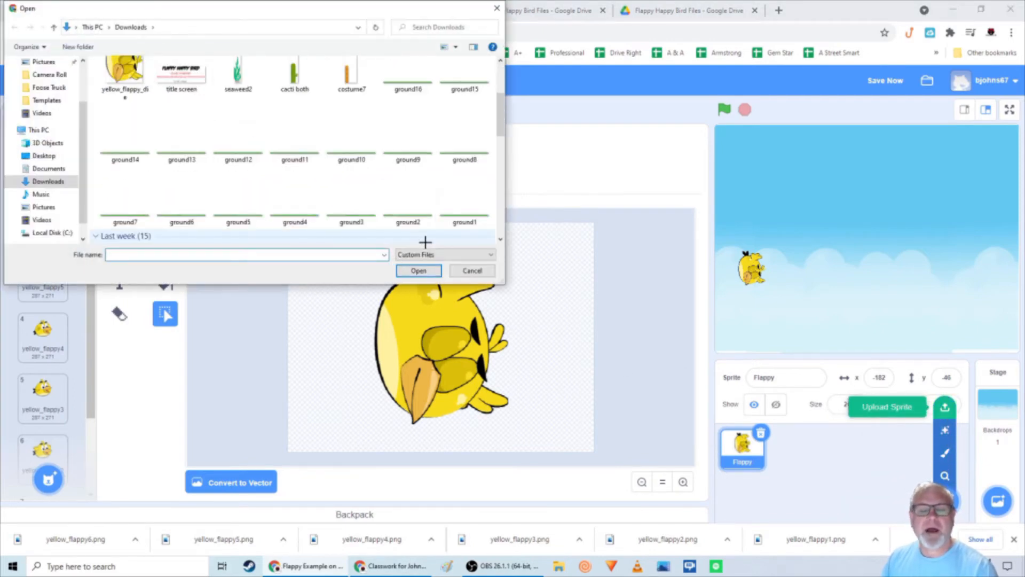
pyautogui.click(457, 216)
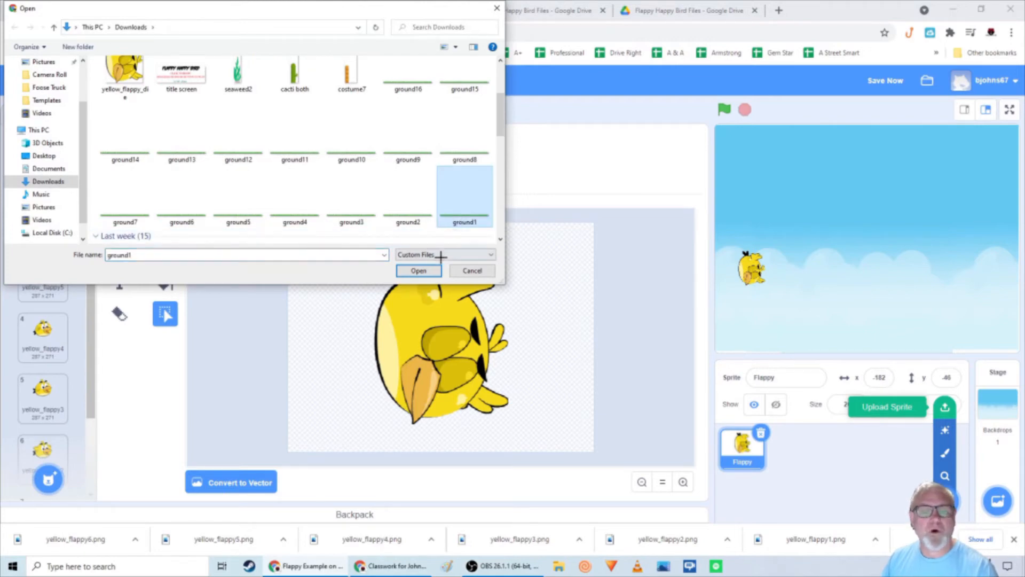
pyautogui.click(417, 271)
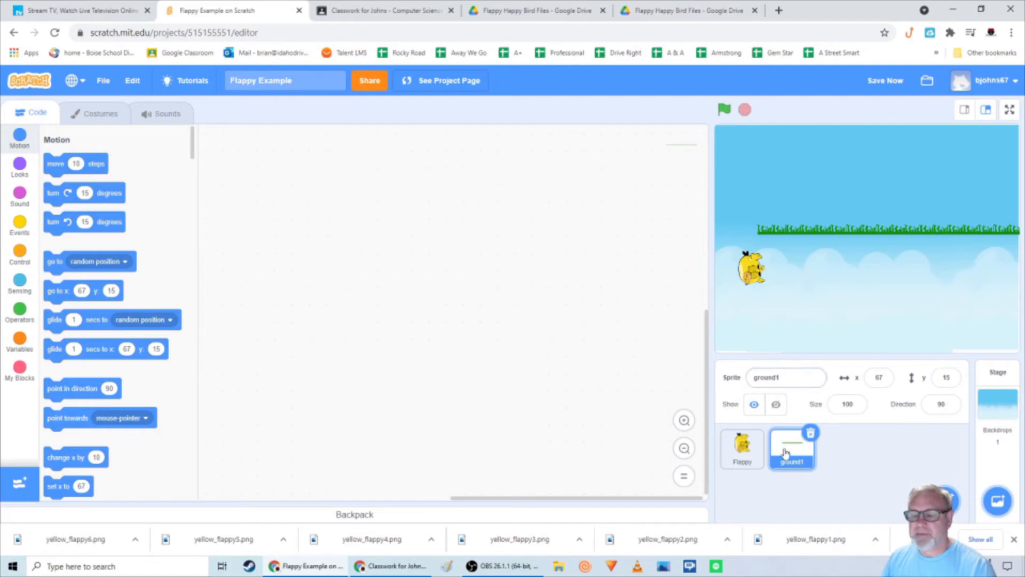
# Rename the ground1 sprite as Ground.
pyautogui.click(789, 378)
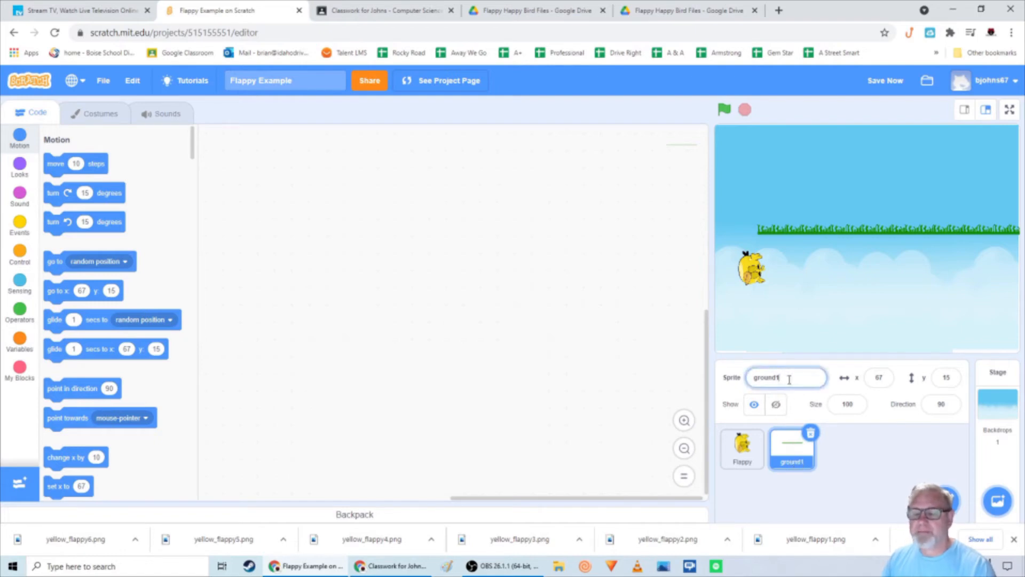
pyautogui.press('BackSpace')
pyautogui.press('BackSpace')
pyautogui.press('BackSpace')
pyautogui.press('BackSpace')
pyautogui.press('BackSpace')
pyautogui.press('BackSpace')
pyautogui.press('BackSpace')
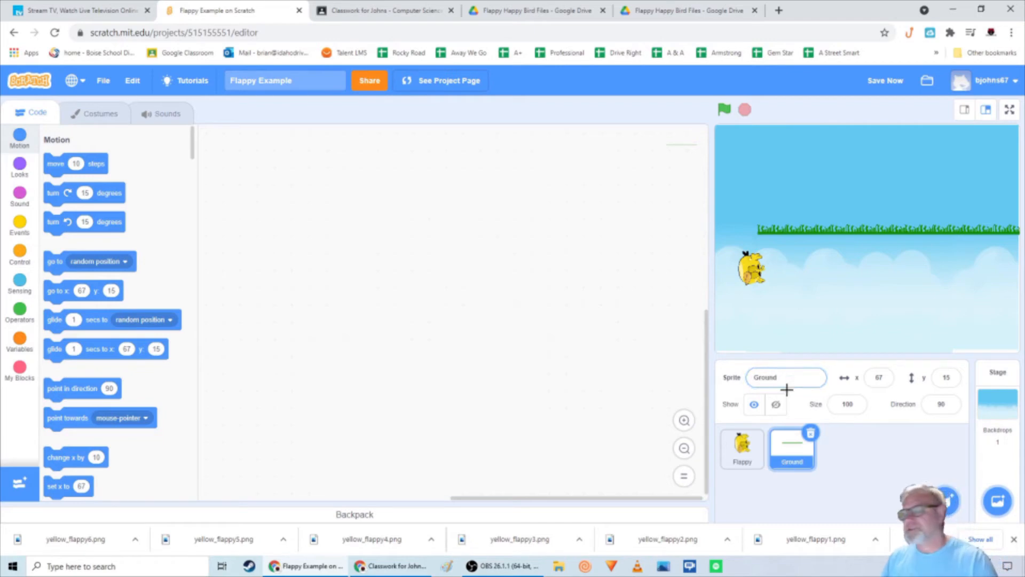
pyautogui.press('Return')
pyautogui.click(794, 449)
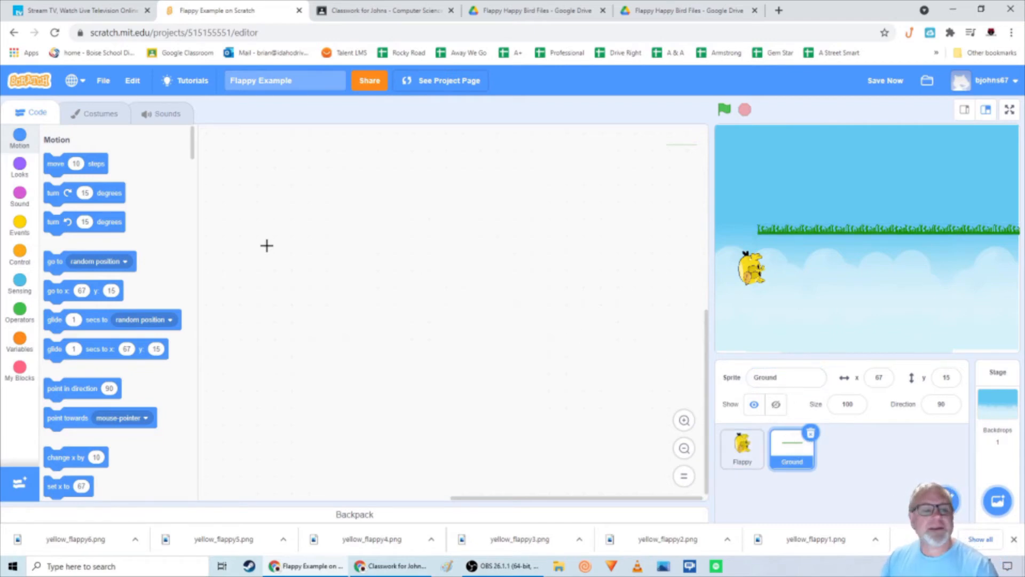
# Upload the ground2 through ground16 images from the Downloads folder together as additional costumes for the Ground sprite.
pyautogui.click(107, 121)
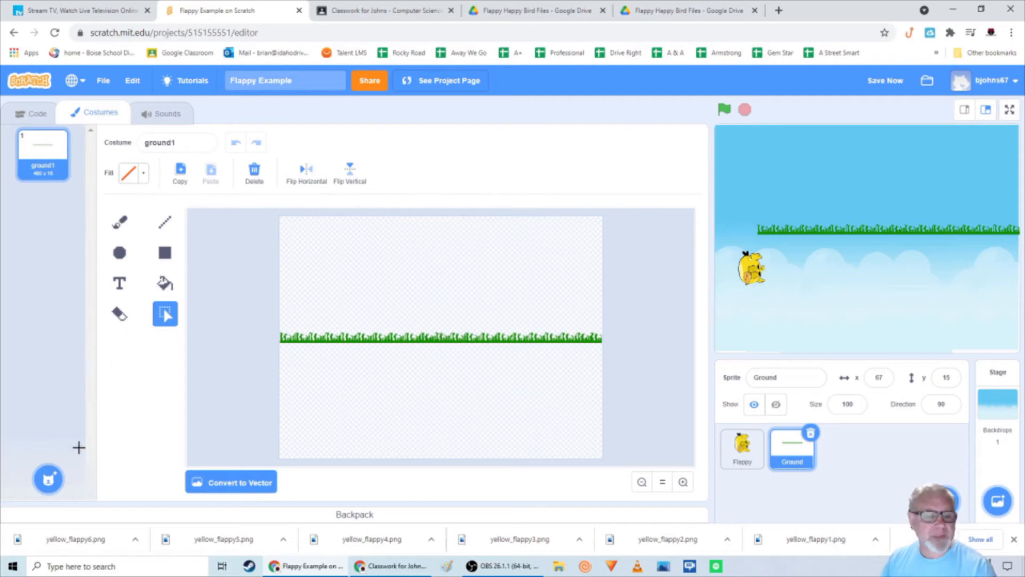
pyautogui.moveTo(54, 475)
pyautogui.click(47, 386)
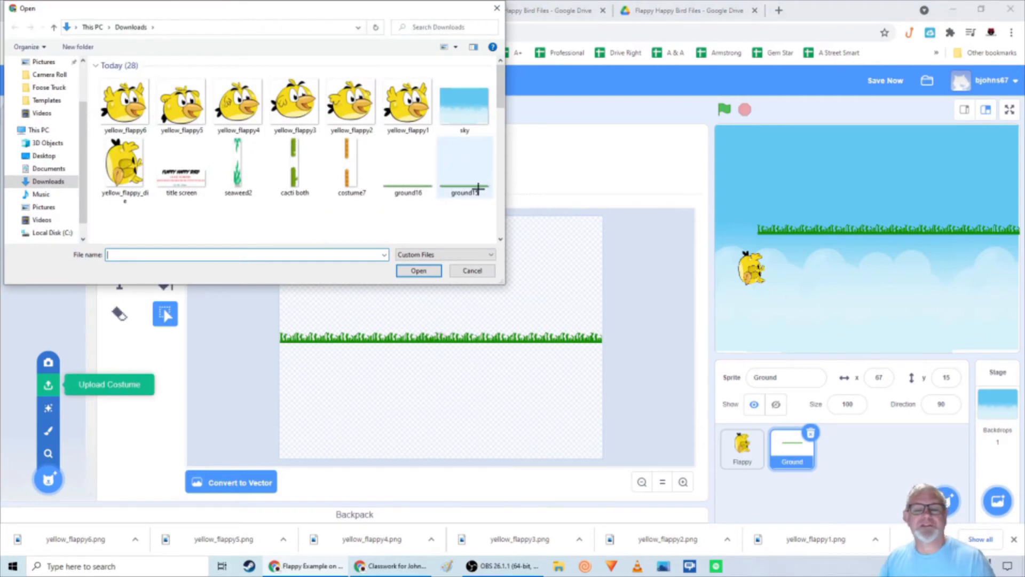
pyautogui.moveTo(496, 111); pyautogui.dragTo(499, 134)
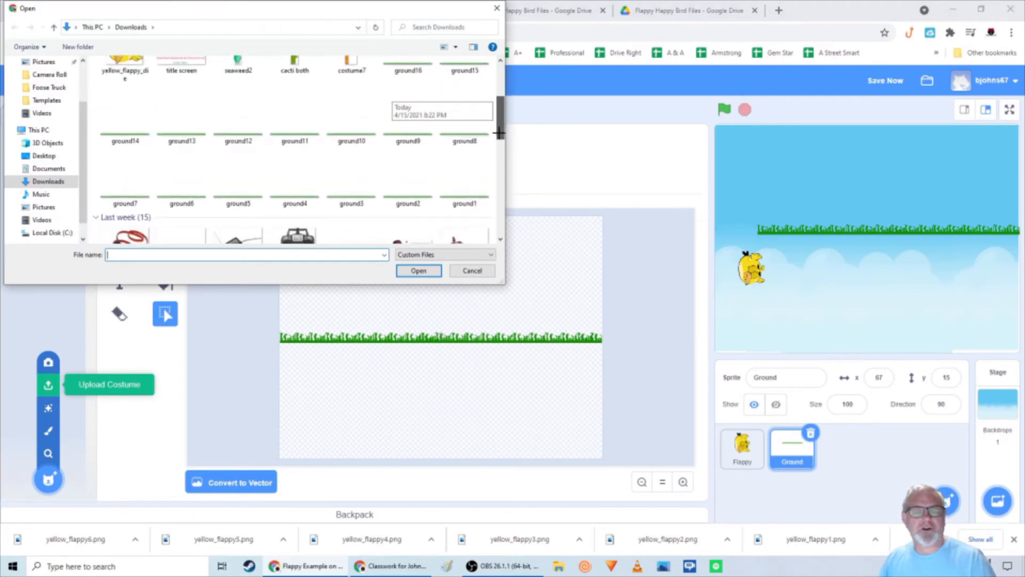
pyautogui.click(415, 187)
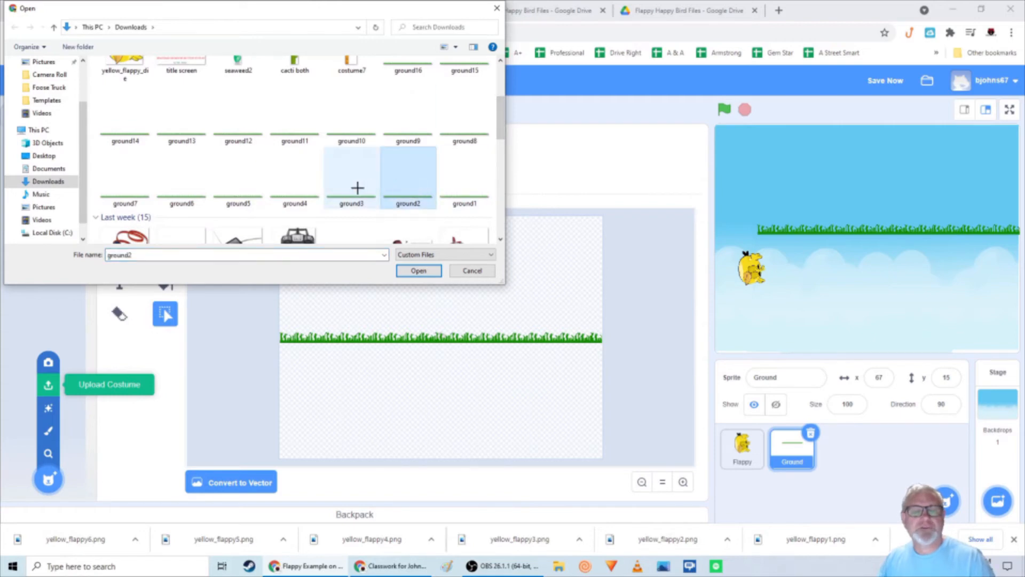
pyautogui.keyDown('ctrl'); pyautogui.click(356, 187); pyautogui.keyUp('ctrl')
pyautogui.keyDown('ctrl'); pyautogui.click(306, 187); pyautogui.keyUp('ctrl')
pyautogui.keyDown('ctrl'); pyautogui.click(243, 187); pyautogui.keyUp('ctrl')
pyautogui.keyDown('ctrl'); pyautogui.click(189, 185); pyautogui.keyUp('ctrl')
pyautogui.keyDown('ctrl'); pyautogui.click(135, 180); pyautogui.keyUp('ctrl')
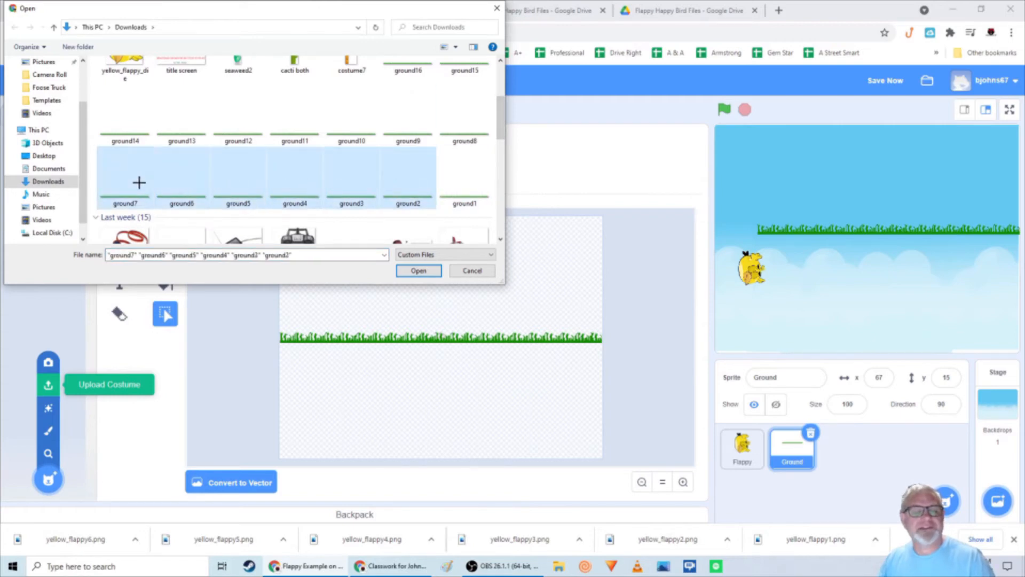
pyautogui.keyDown('ctrl'); pyautogui.click(453, 126); pyautogui.keyUp('ctrl')
pyautogui.keyDown('ctrl'); pyautogui.click(407, 127); pyautogui.keyUp('ctrl')
pyautogui.keyDown('ctrl'); pyautogui.click(349, 129); pyautogui.keyUp('ctrl')
pyautogui.keyDown('ctrl'); pyautogui.click(291, 128); pyautogui.keyUp('ctrl')
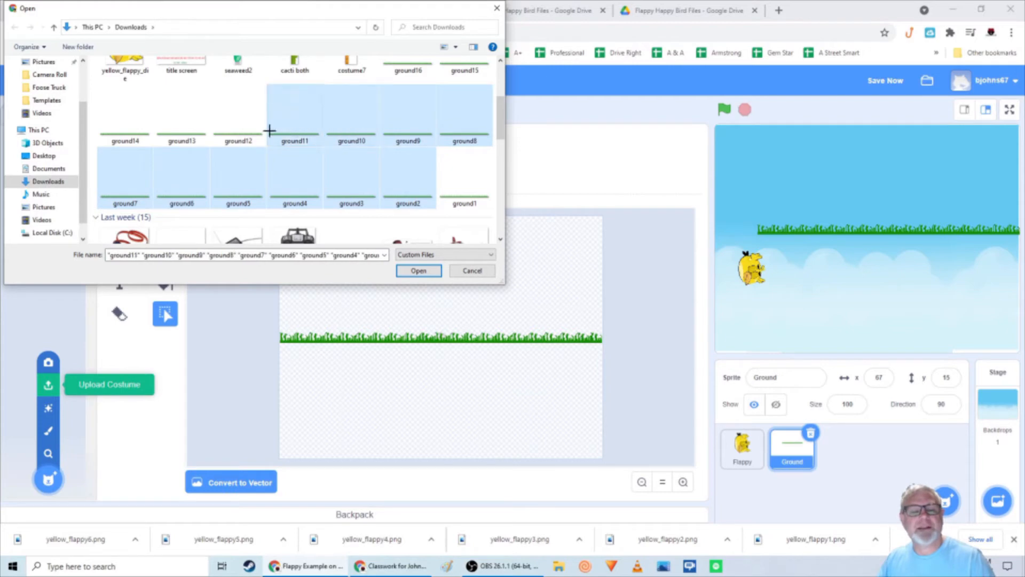
pyautogui.keyDown('ctrl'); pyautogui.click(234, 128); pyautogui.keyUp('ctrl')
pyautogui.keyDown('ctrl'); pyautogui.click(181, 126); pyautogui.keyUp('ctrl')
pyautogui.keyDown('ctrl'); pyautogui.click(145, 124); pyautogui.keyUp('ctrl')
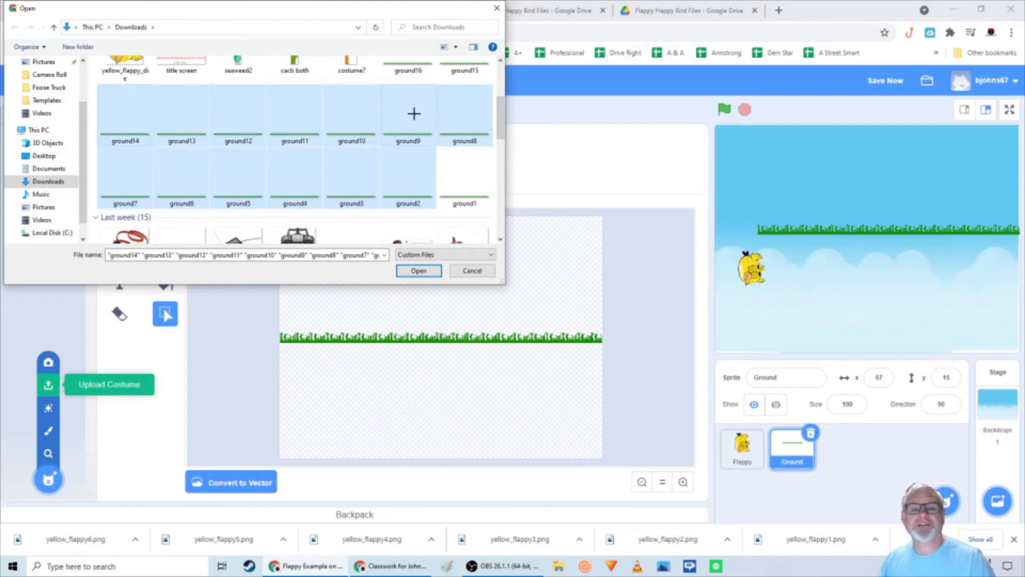
pyautogui.scroll(1, 489, 115)
pyautogui.keyDown('ctrl'); pyautogui.click(458, 108); pyautogui.keyUp('ctrl')
pyautogui.keyDown('ctrl'); pyautogui.click(416, 102); pyautogui.keyUp('ctrl')
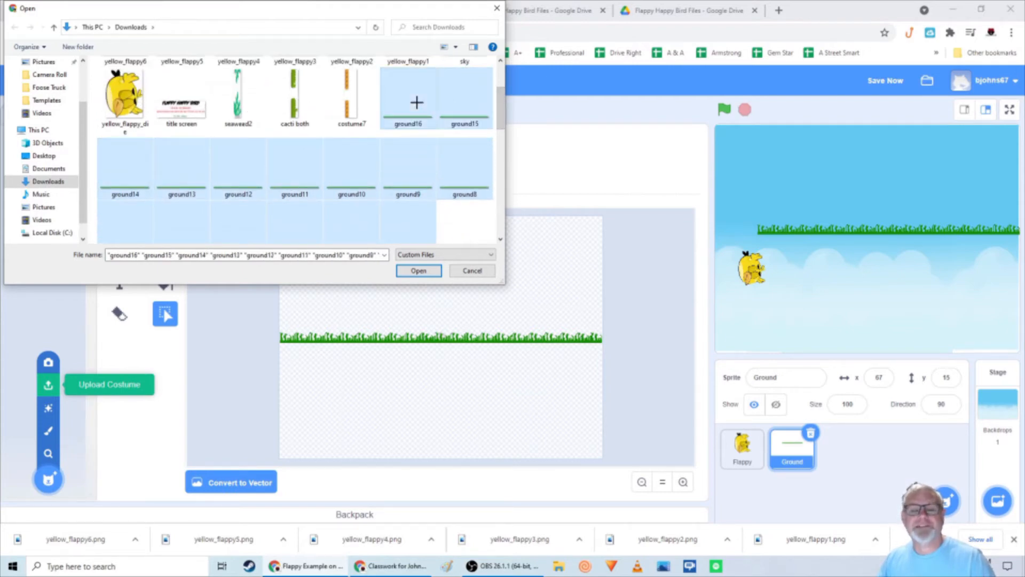
pyautogui.click(419, 271)
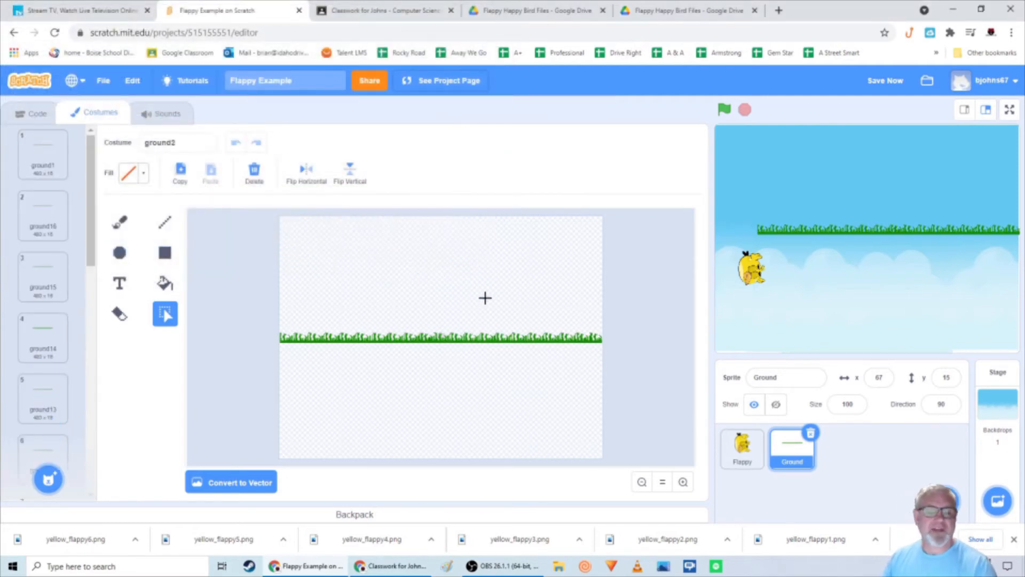
# Preview the Ground sprite's costumes ground1, ground16, ground15 and ground14, comparing the grass patterns.
pyautogui.click(49, 162)
pyautogui.click(47, 215)
pyautogui.click(38, 267)
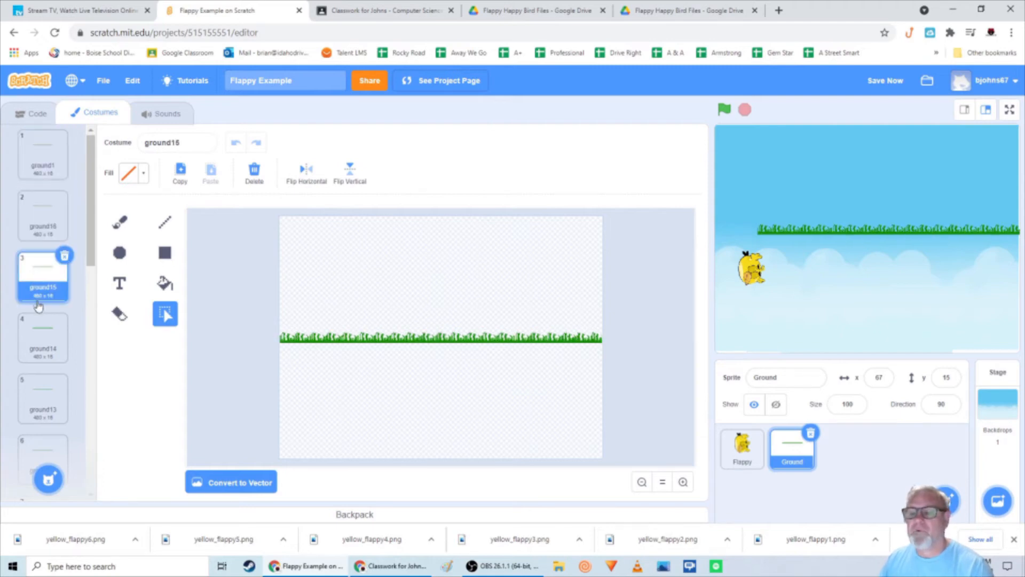
pyautogui.click(44, 334)
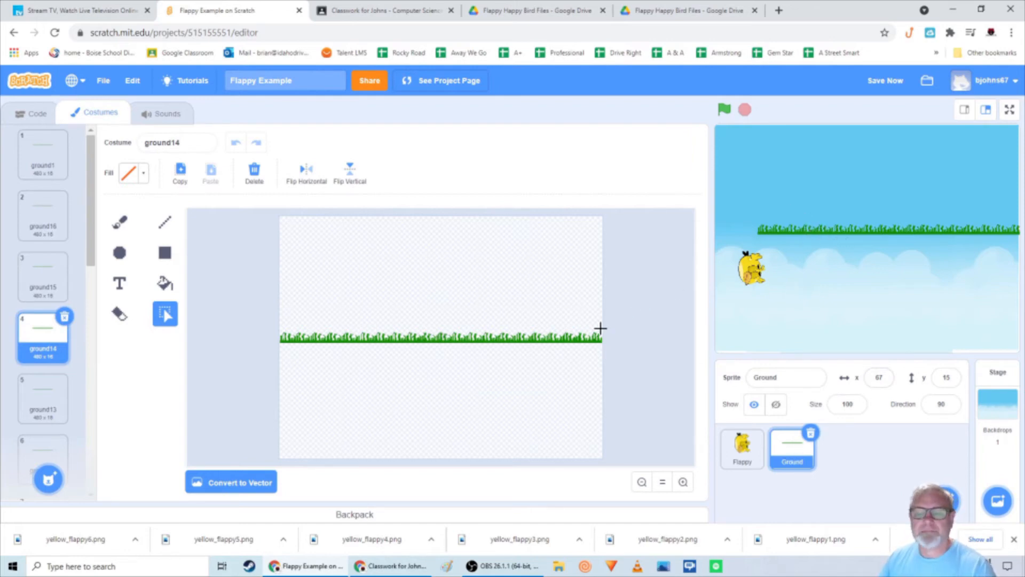
# Move Flappy on the stage to about x -185, y 55, and place Ground below it at about x 20, y -85.
pyautogui.moveTo(755, 267); pyautogui.dragTo(750, 202)
pyautogui.click(787, 443)
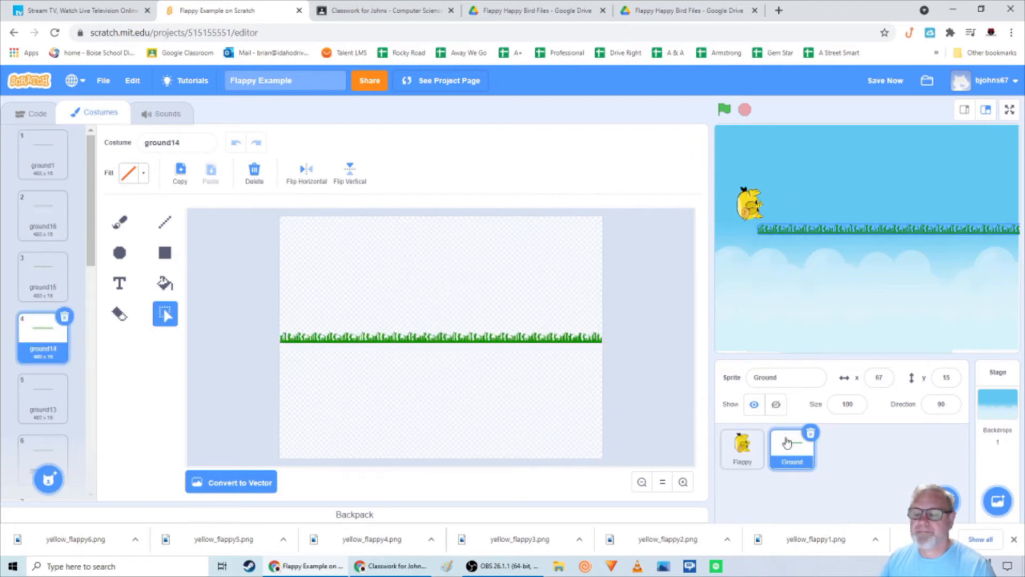
pyautogui.moveTo(802, 234); pyautogui.dragTo(762, 357)
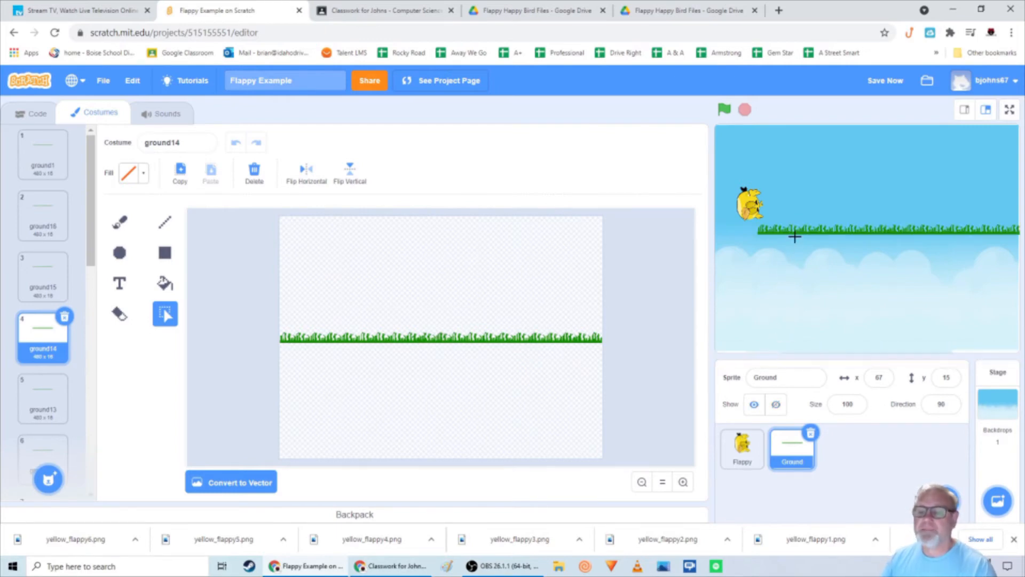
pyautogui.moveTo(795, 236); pyautogui.dragTo(771, 346)
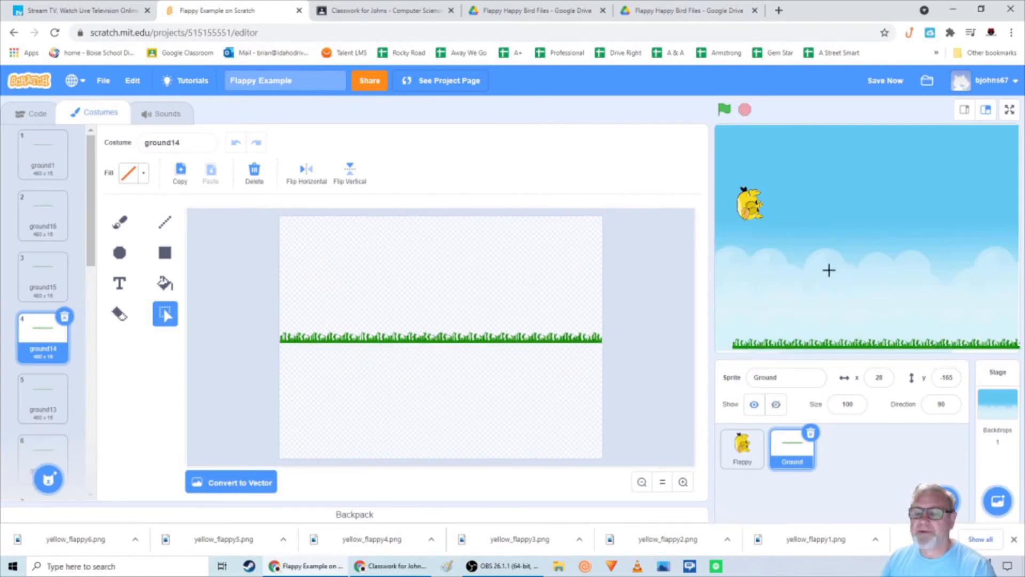
pyautogui.moveTo(846, 343); pyautogui.dragTo(815, 293)
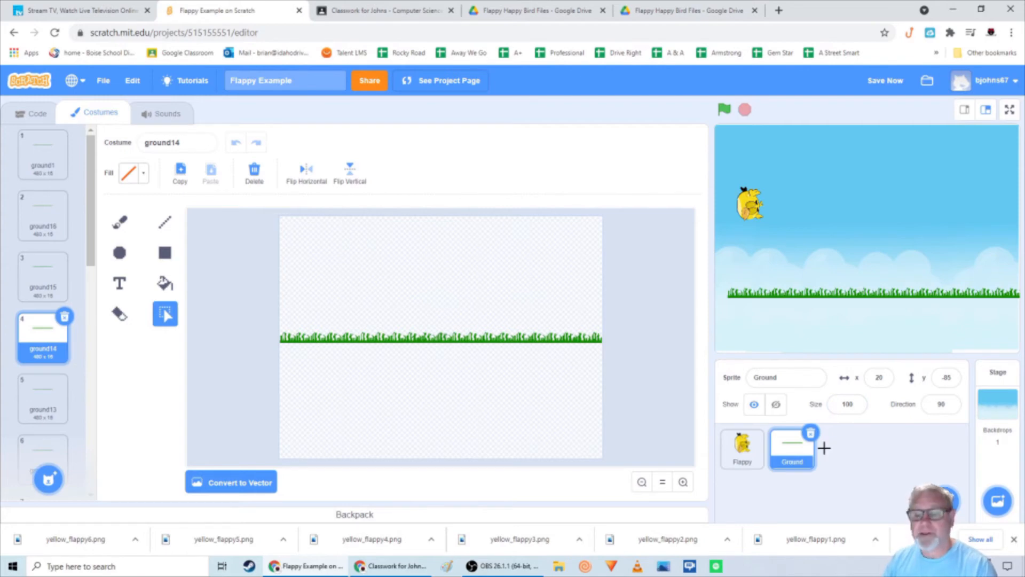
# Upload the costume7 image from the Downloads folder as a new sprite and move it to about x 34, y 24.
pyautogui.moveTo(945, 501)
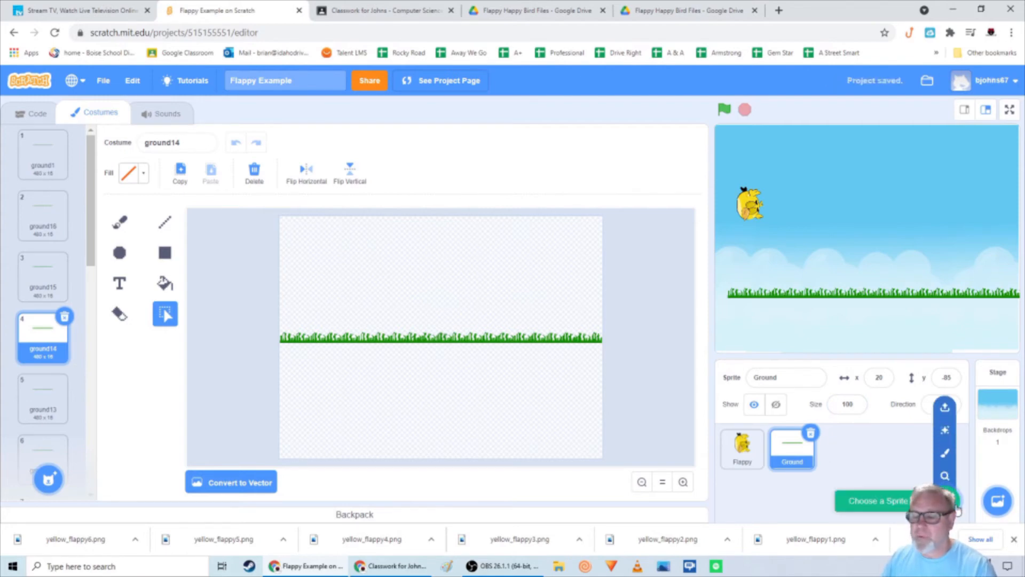
pyautogui.click(945, 409)
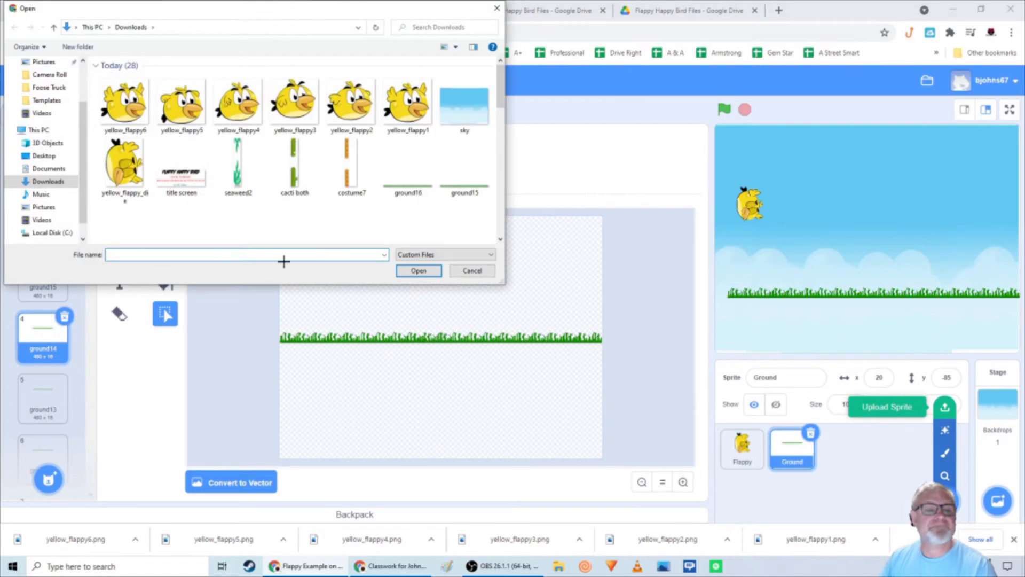
pyautogui.click(346, 178)
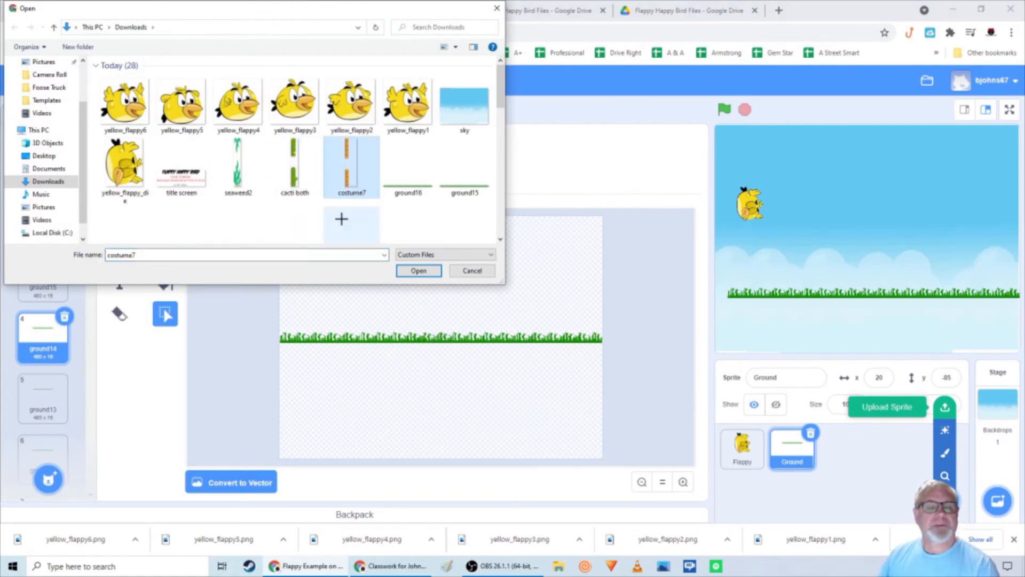
pyautogui.click(419, 271)
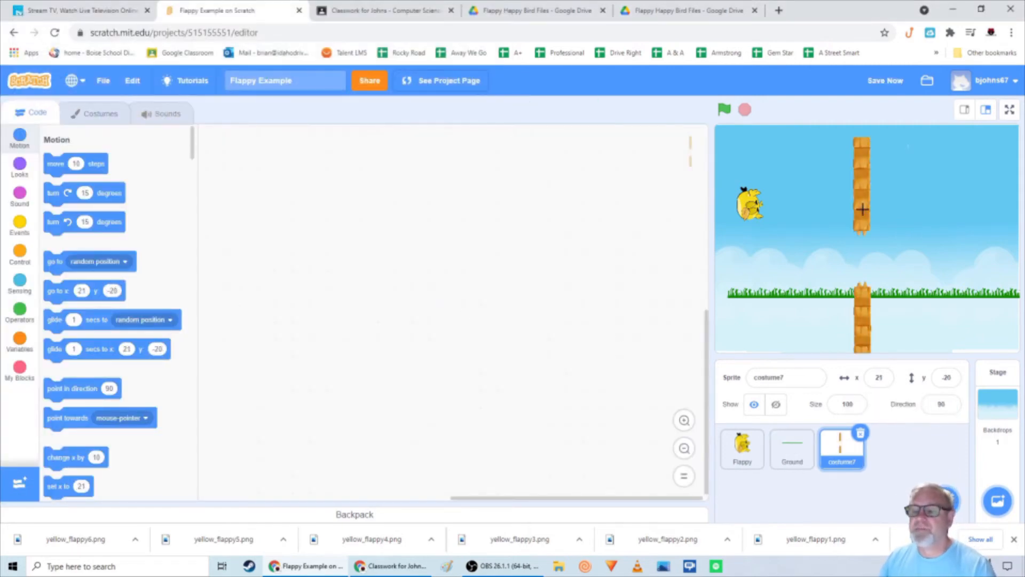
pyautogui.moveTo(862, 209); pyautogui.dragTo(872, 181)
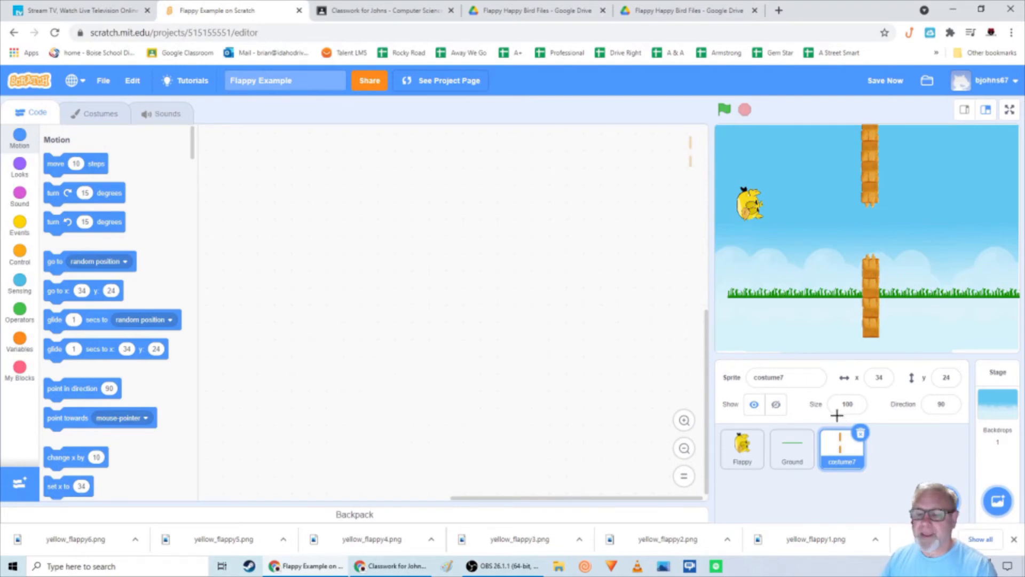
# Rename the costume7 sprite as Pillars.
pyautogui.click(789, 378)
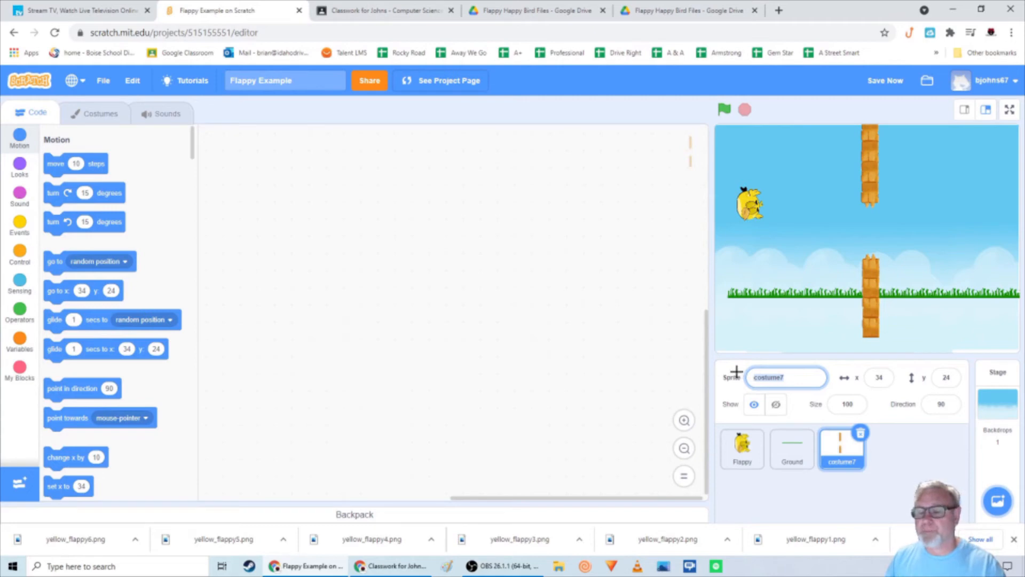
pyautogui.write('P')
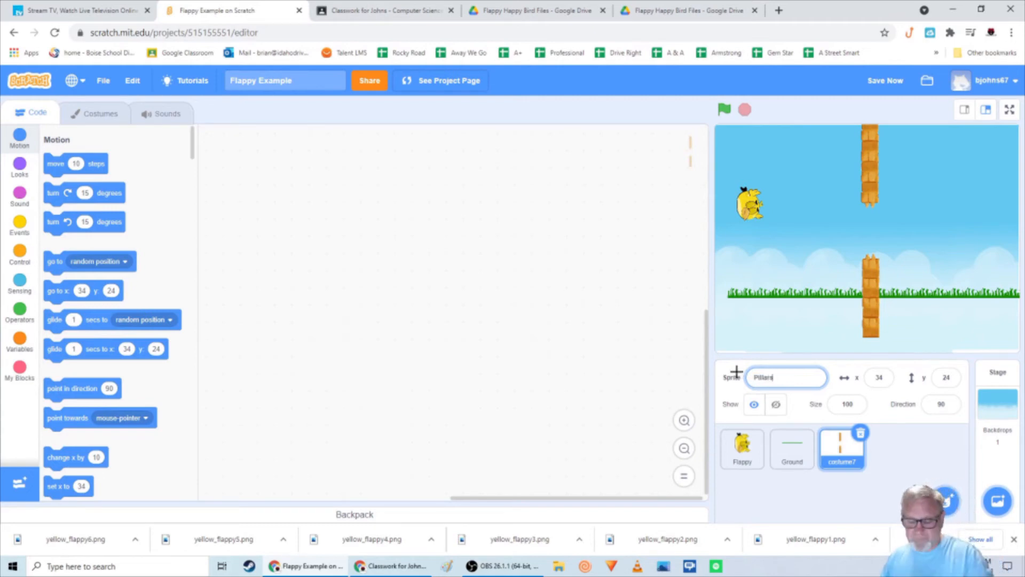
pyautogui.write('illars')
pyautogui.press('Return')
pyautogui.click(842, 450)
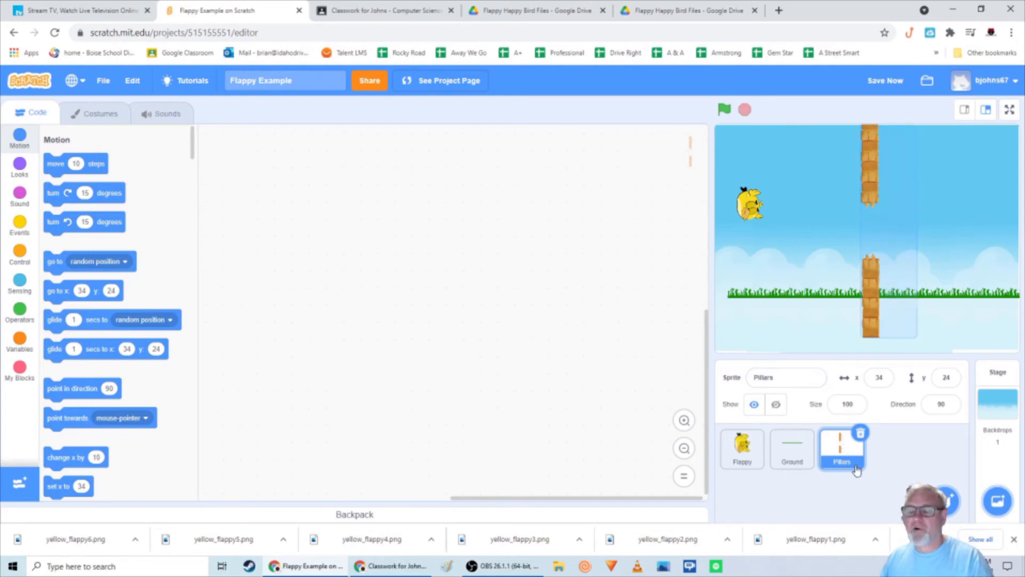
# Upload the seaweed2 and cacti both images from the Downloads folder as additional costumes for the Pillars sprite.
pyautogui.click(840, 453)
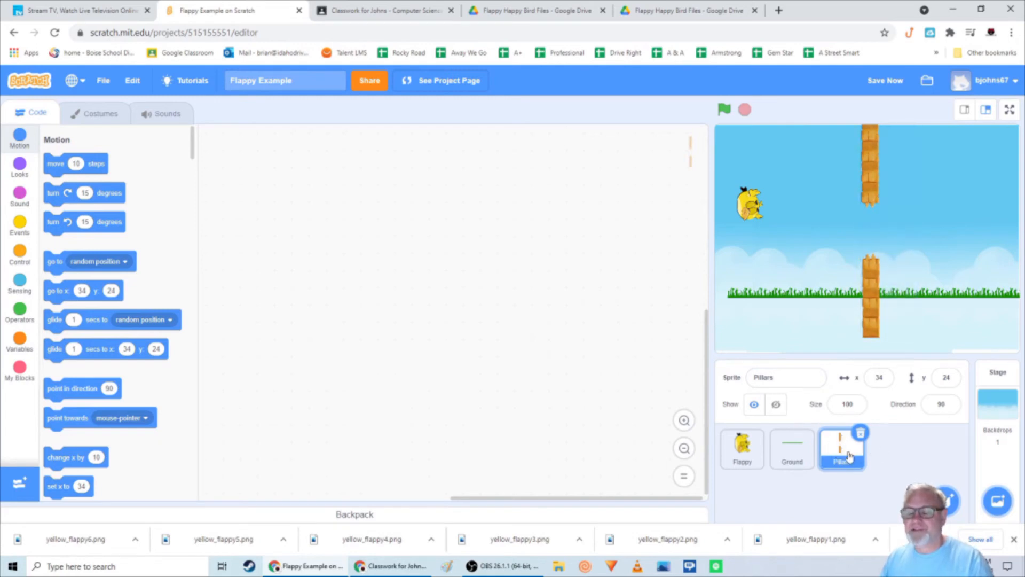
pyautogui.click(107, 117)
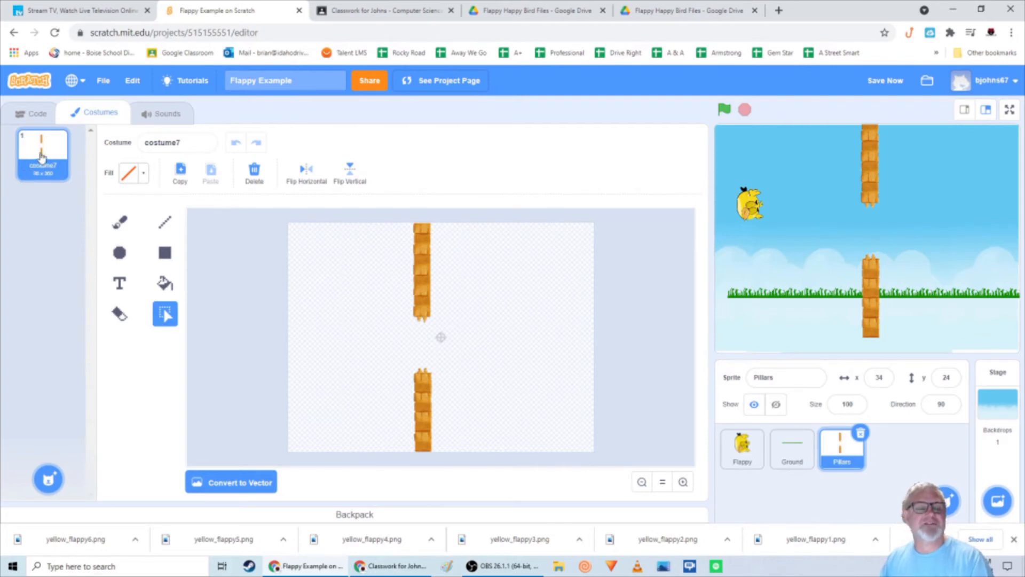
pyautogui.moveTo(48, 480)
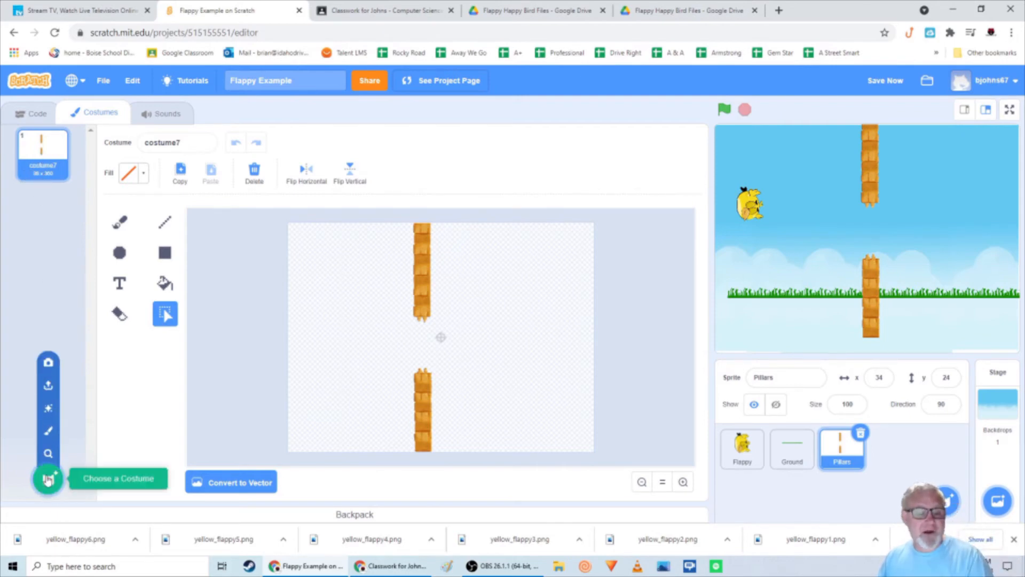
pyautogui.click(49, 389)
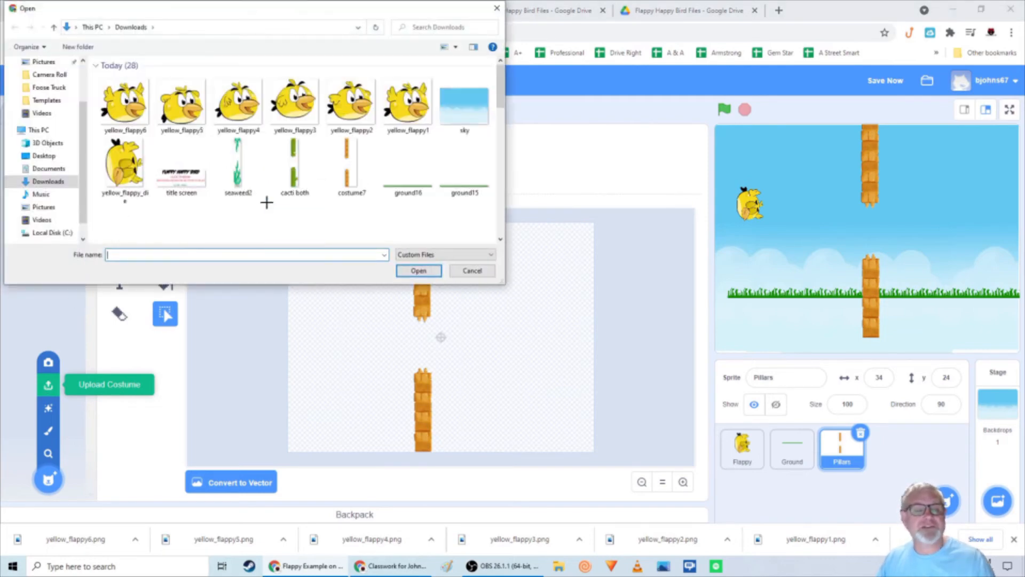
pyautogui.click(233, 172)
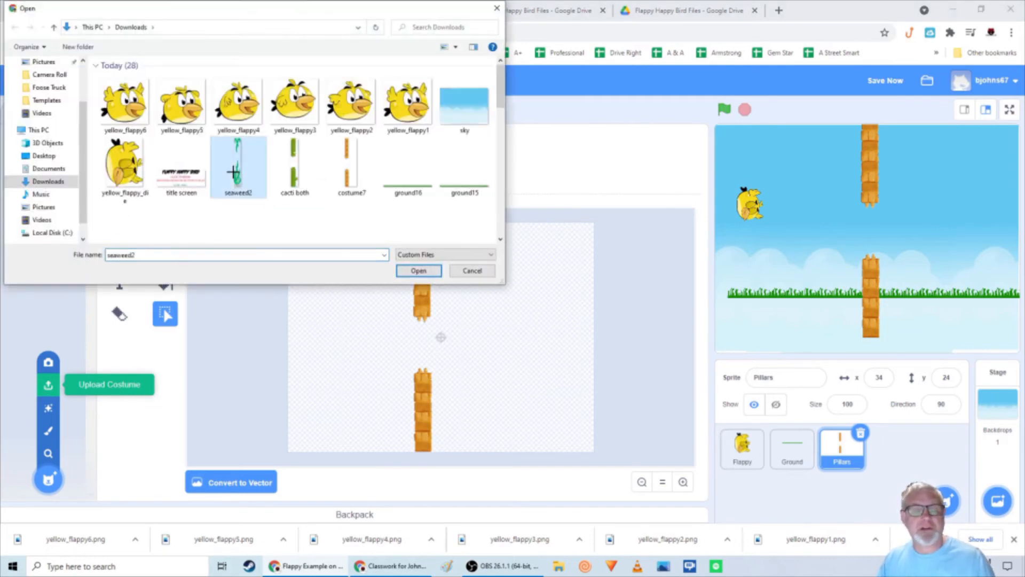
pyautogui.keyDown('ctrl'); pyautogui.click(298, 176); pyautogui.keyUp('ctrl')
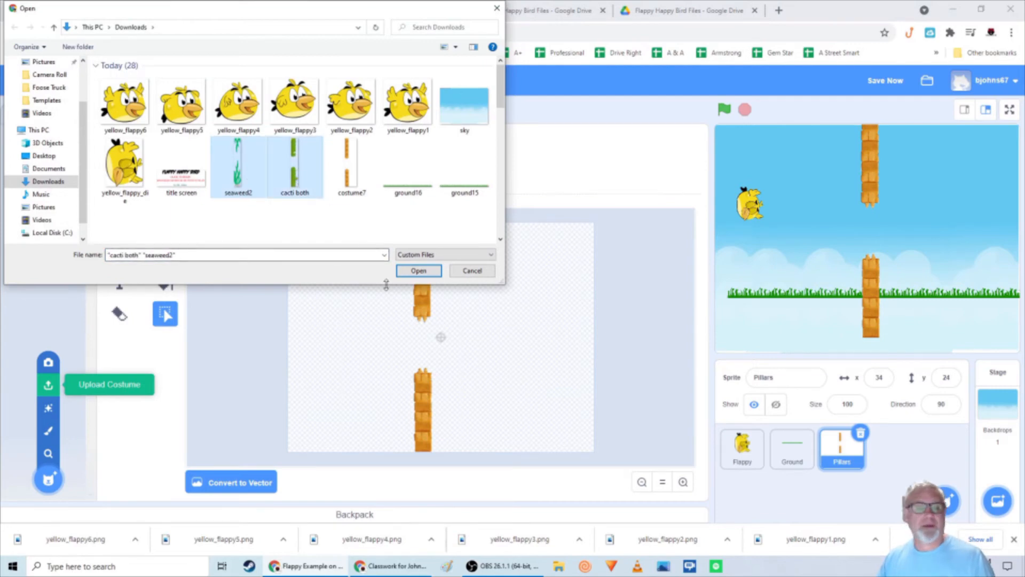
pyautogui.click(419, 270)
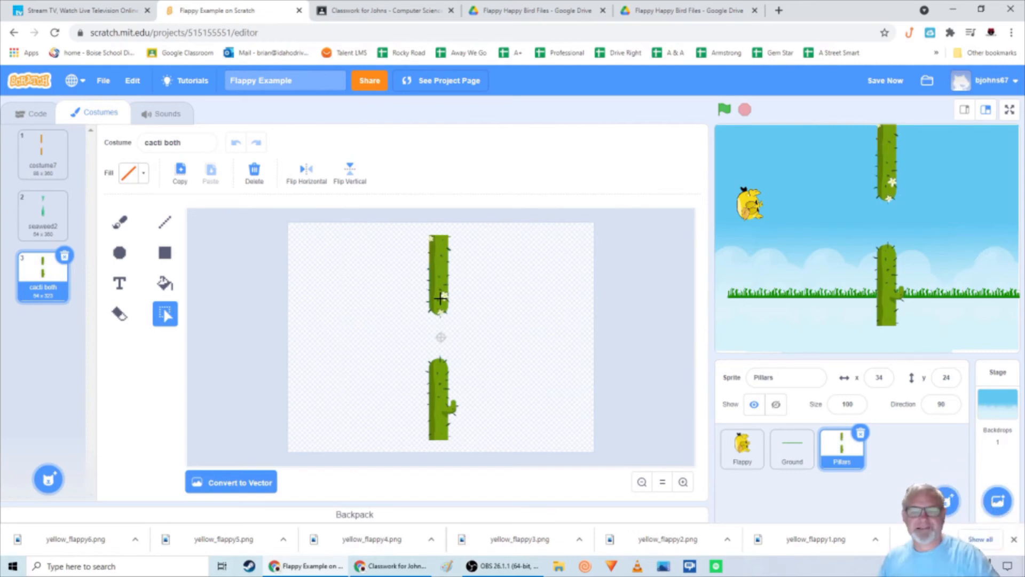
# Make seaweed2 the current Pillars costume and move the sprite on the stage to about x -50, y 4.
pyautogui.click(43, 223)
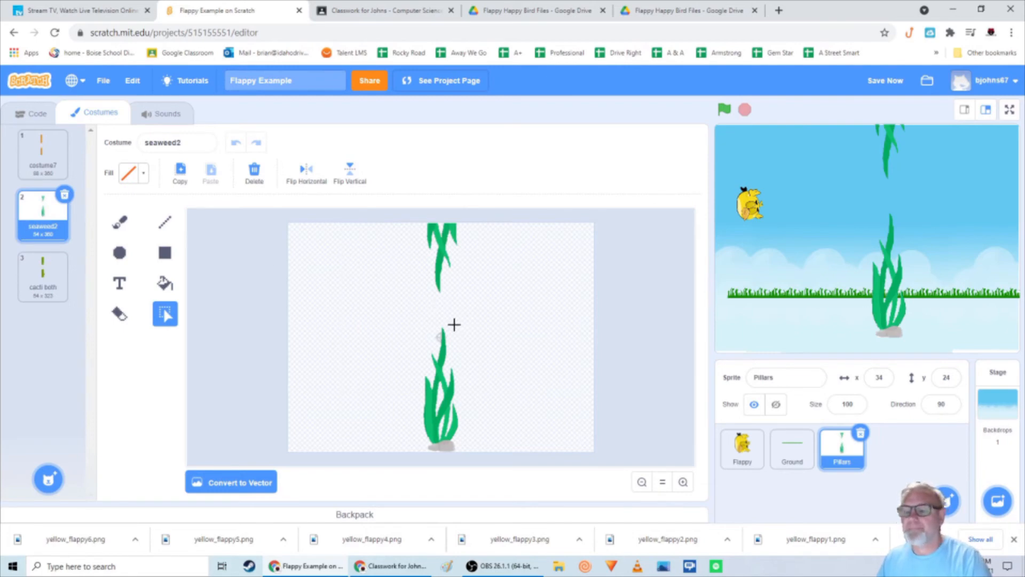
pyautogui.moveTo(881, 285)
pyautogui.mouseDown()
pyautogui.moveTo(824, 277)
pyautogui.moveTo(877, 270)
pyautogui.moveTo(868, 307)
pyautogui.moveTo(934, 307)
pyautogui.moveTo(827, 297)
pyautogui.mouseUp()
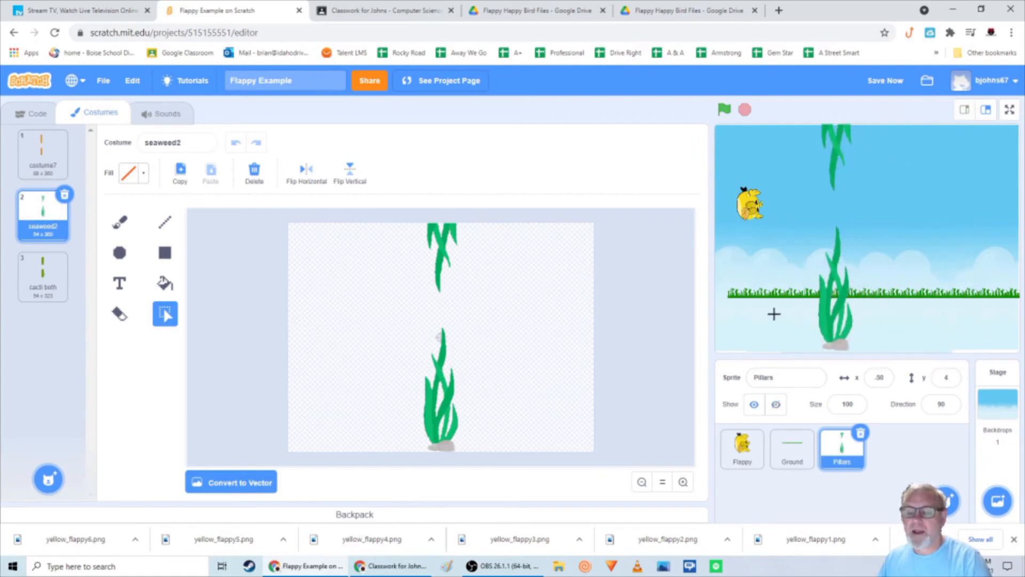
# Switch Flappy to the yellow_flappy6 costume and move it close to the gap in the seaweed, at about x -130, y 48.
pyautogui.click(742, 446)
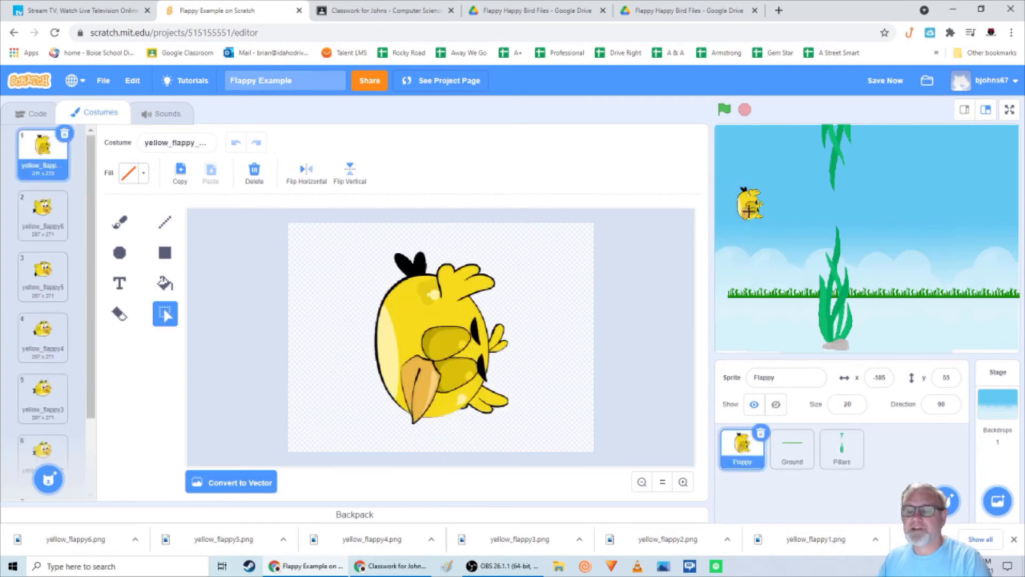
pyautogui.moveTo(753, 207); pyautogui.dragTo(794, 212)
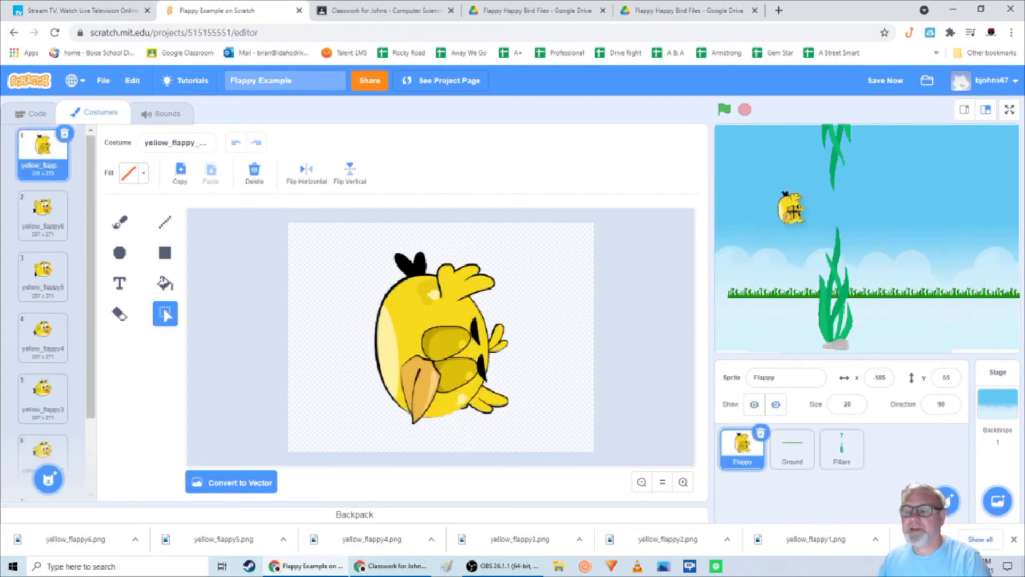
pyautogui.click(42, 223)
pyautogui.moveTo(799, 212)
pyautogui.mouseDown()
pyautogui.moveTo(834, 214)
pyautogui.moveTo(781, 211)
pyautogui.mouseUp()
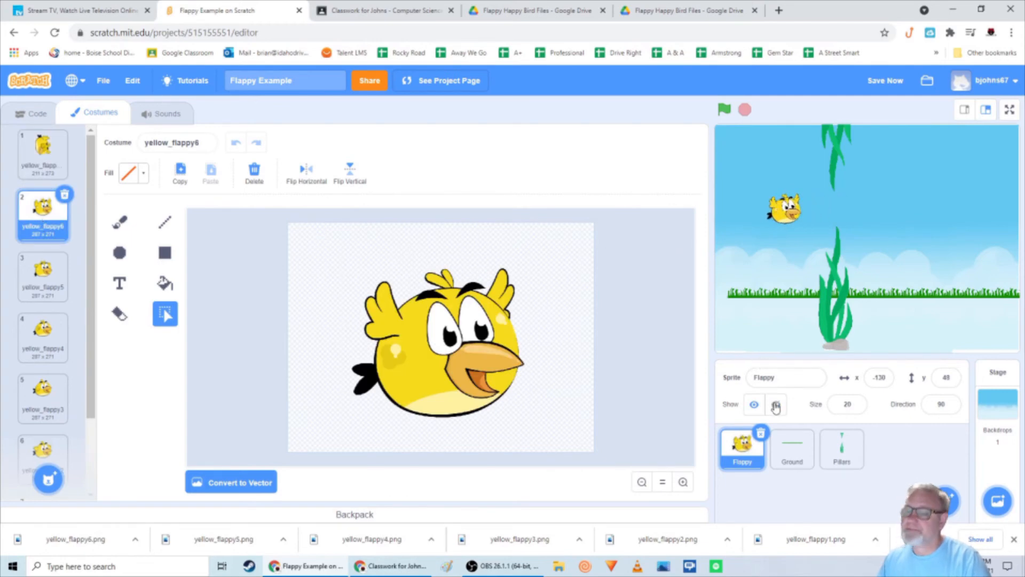
# Set Flappy's size to 15 and shift the sprite on the stage to about x -125, y 48.
pyautogui.click(845, 404)
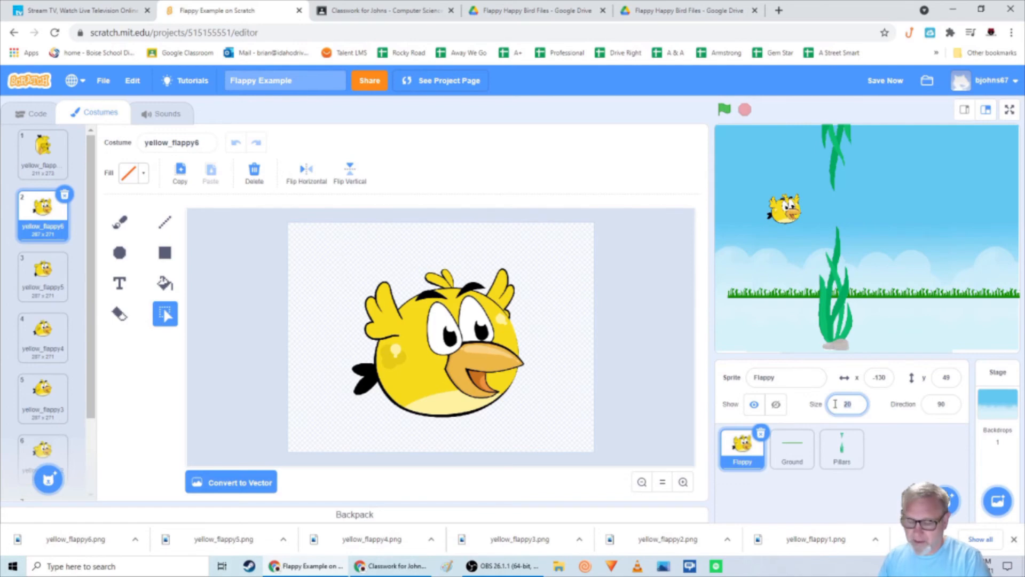
pyautogui.write('15')
pyautogui.press('Return')
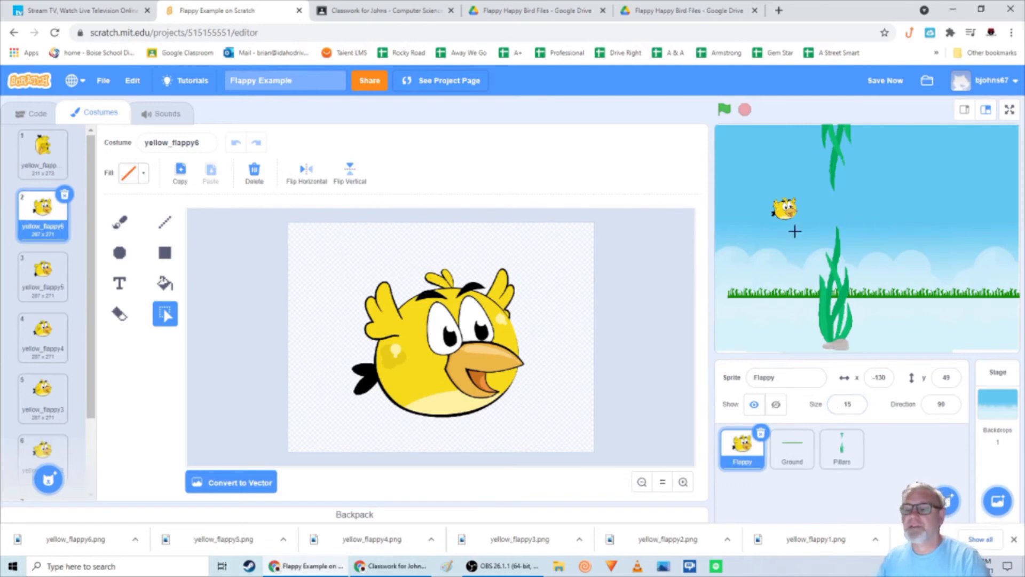
pyautogui.moveTo(786, 211)
pyautogui.mouseDown()
pyautogui.moveTo(817, 212)
pyautogui.moveTo(788, 212)
pyautogui.mouseUp()
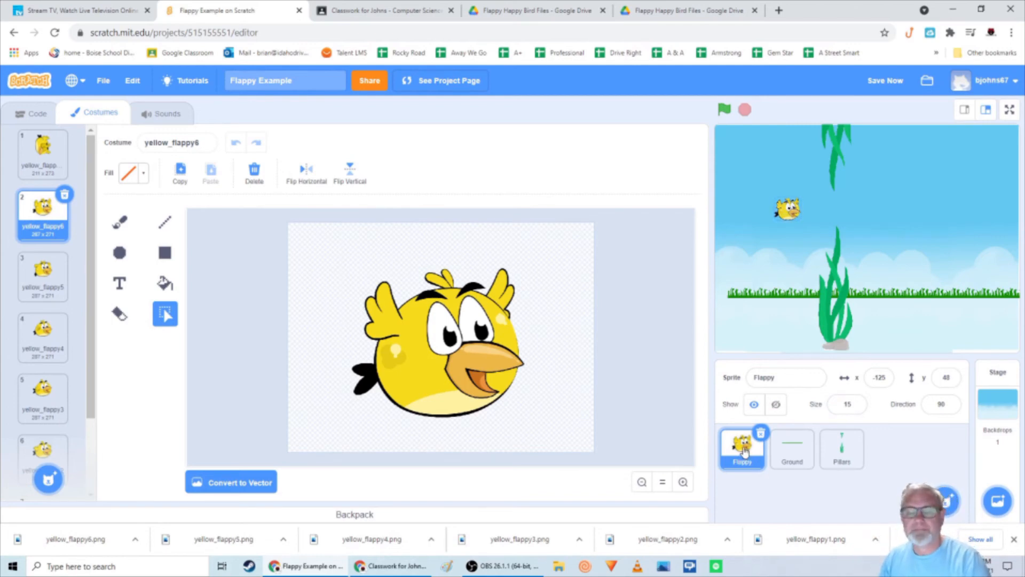
pyautogui.click(790, 455)
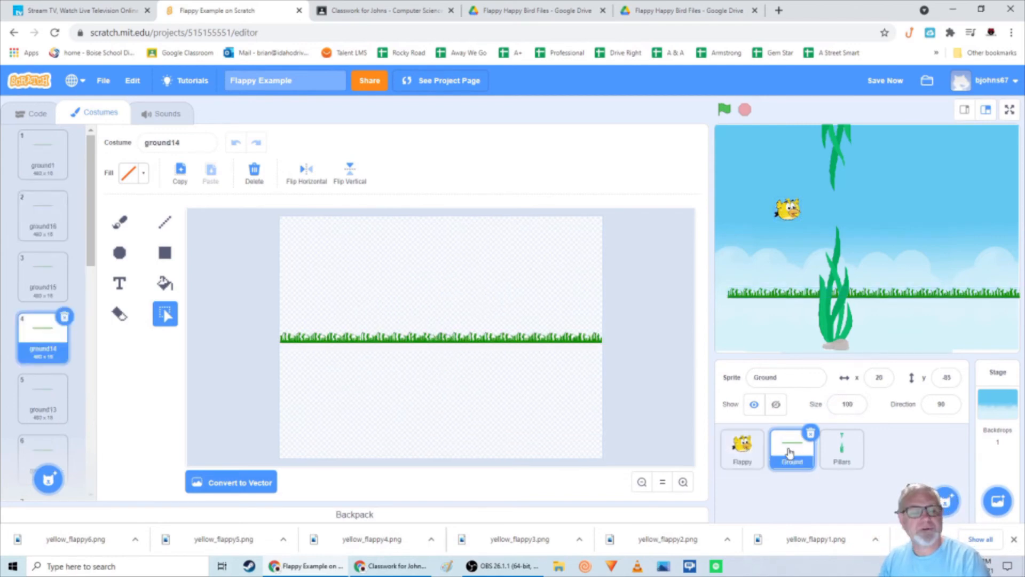
pyautogui.click(844, 453)
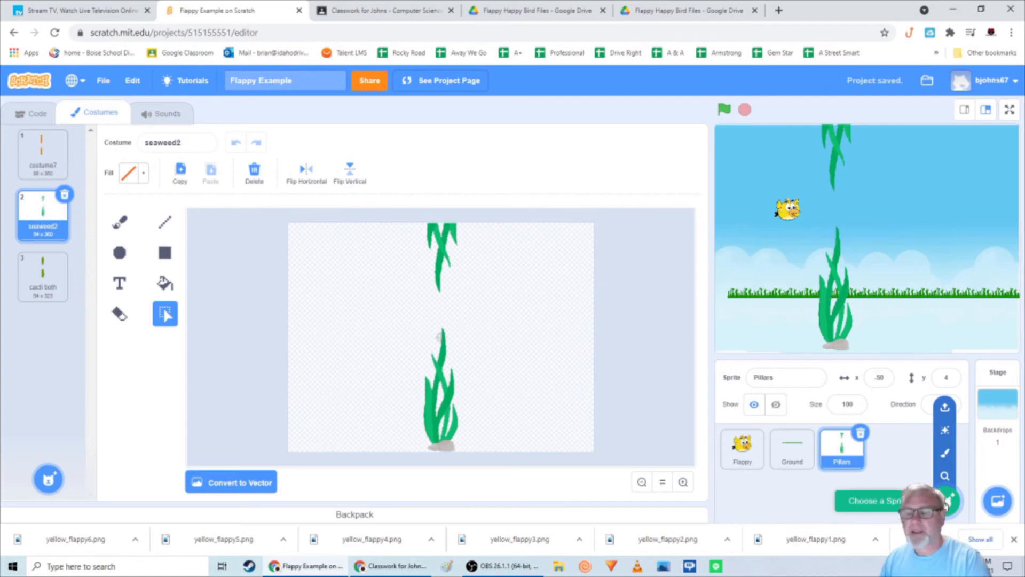
pyautogui.click(945, 407)
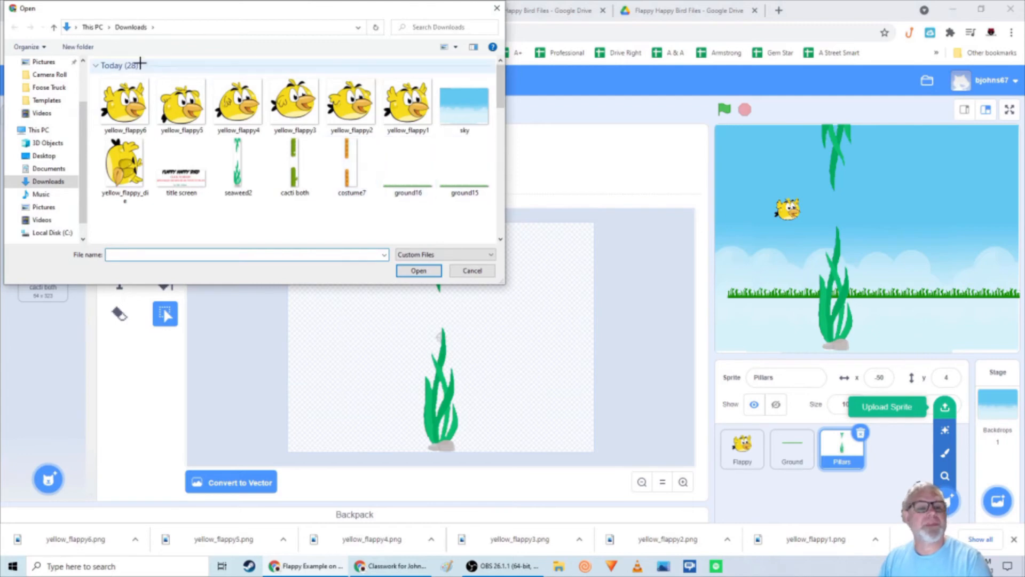
pyautogui.scroll(-5, 160, 107)
pyautogui.scroll(5, 177, 137)
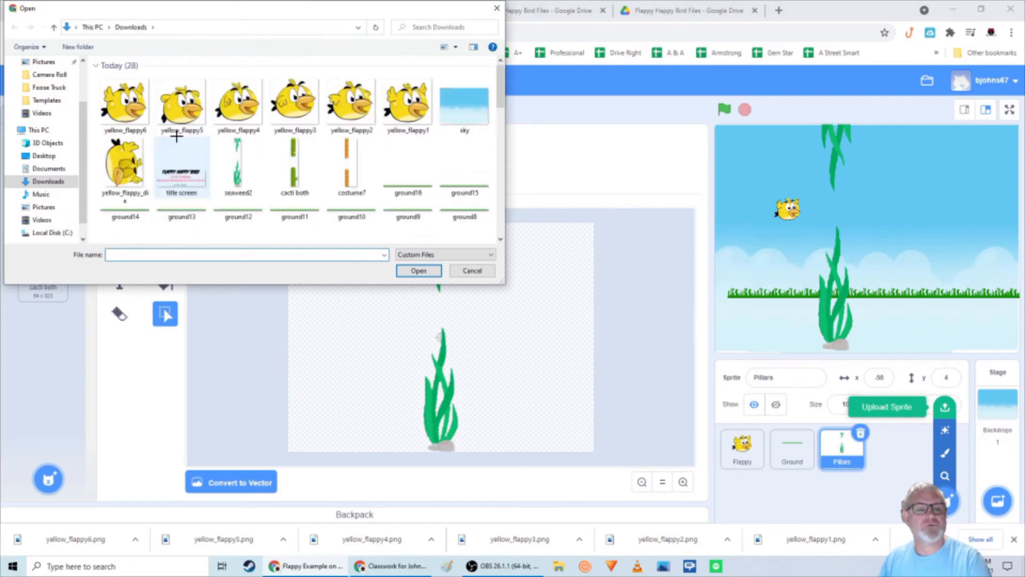
pyautogui.scroll(-5, 178, 135)
pyautogui.scroll(5, 178, 135)
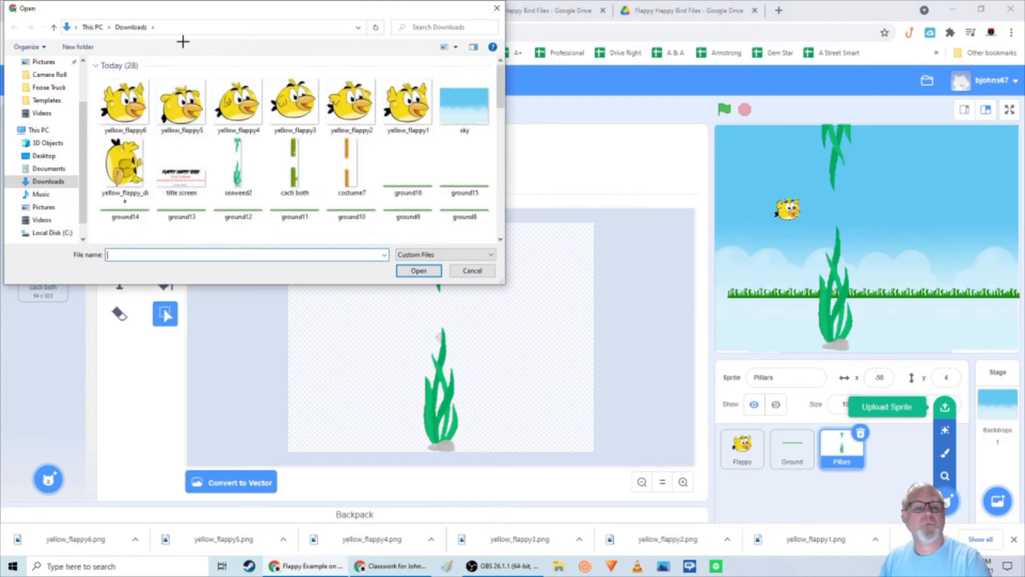
pyautogui.click(496, 8)
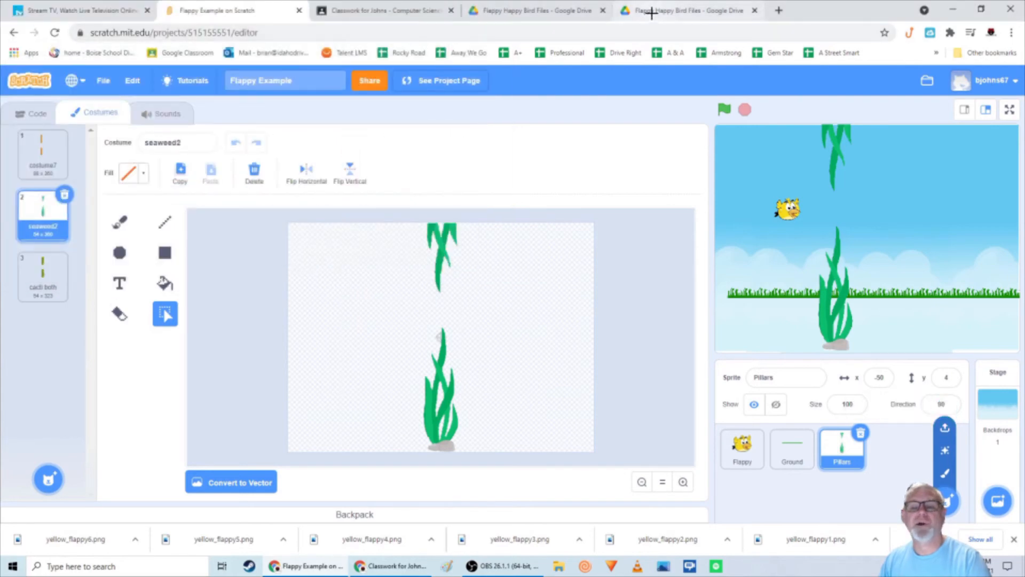
# Switch to the Flappy Happy Bird Files folder in Google Drive and download music symbol.png, mute music symbol.png and pause.png.
pyautogui.click(652, 13)
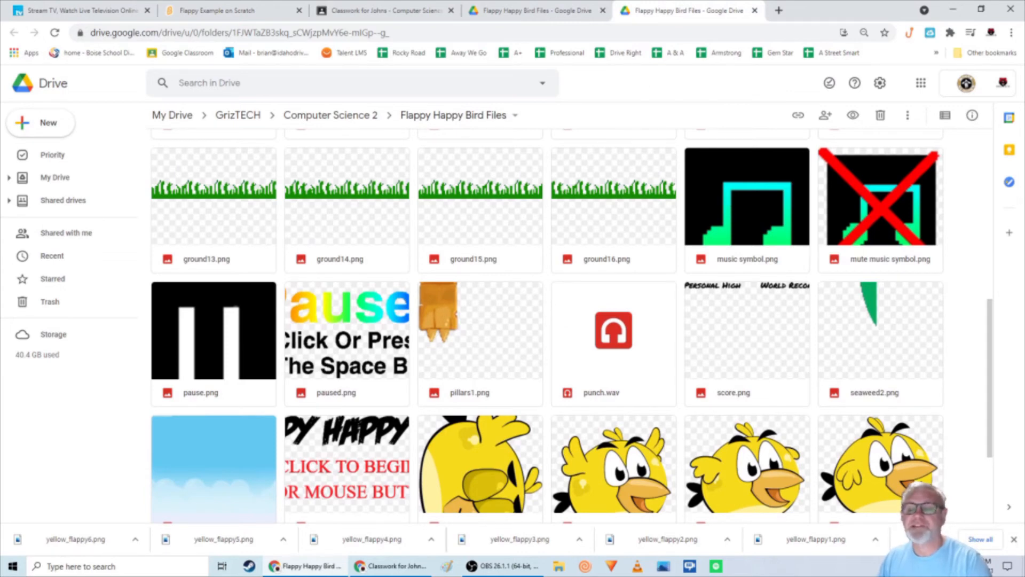
pyautogui.rightClick(745, 184)
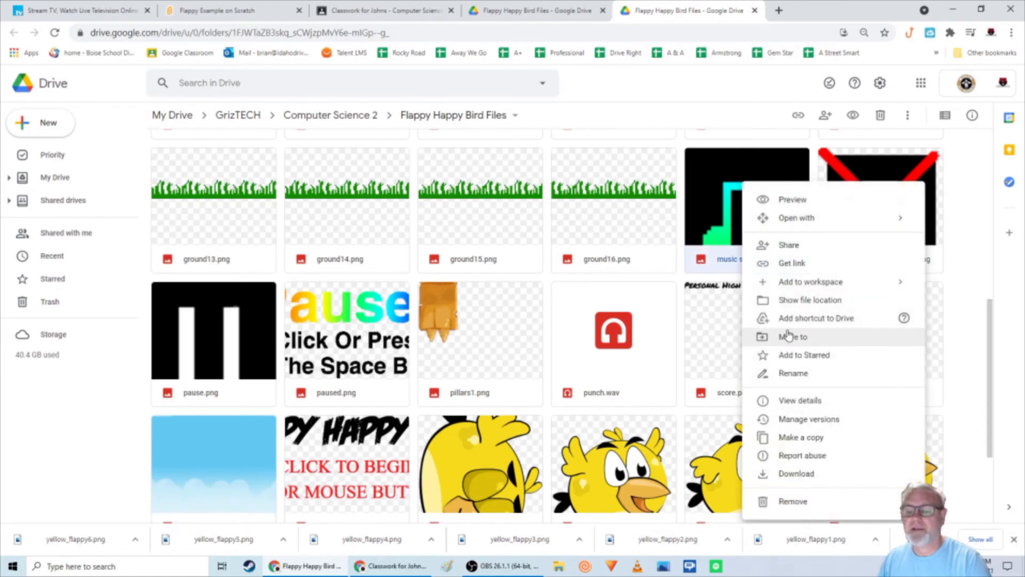
pyautogui.click(797, 473)
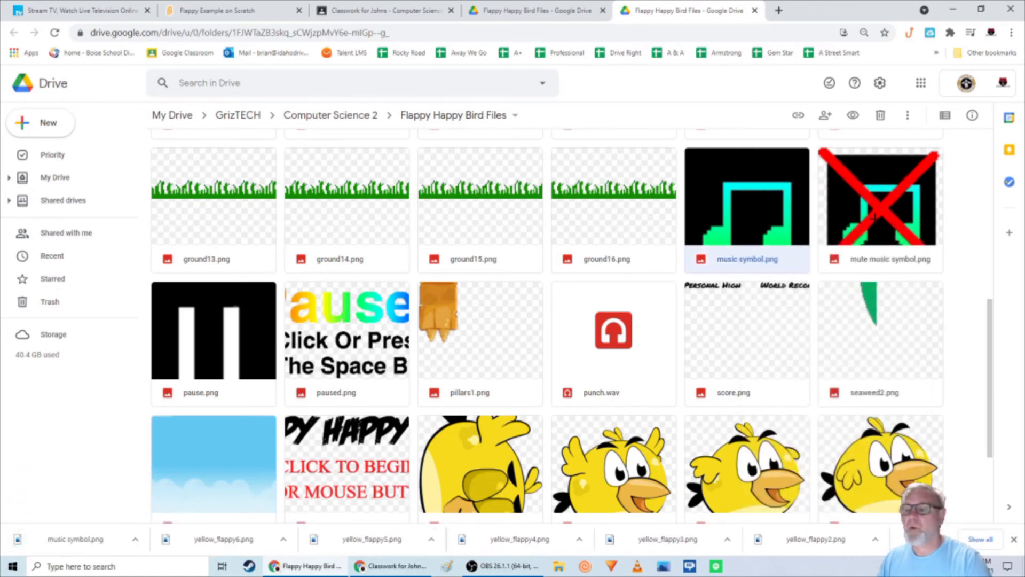
pyautogui.rightClick(878, 201)
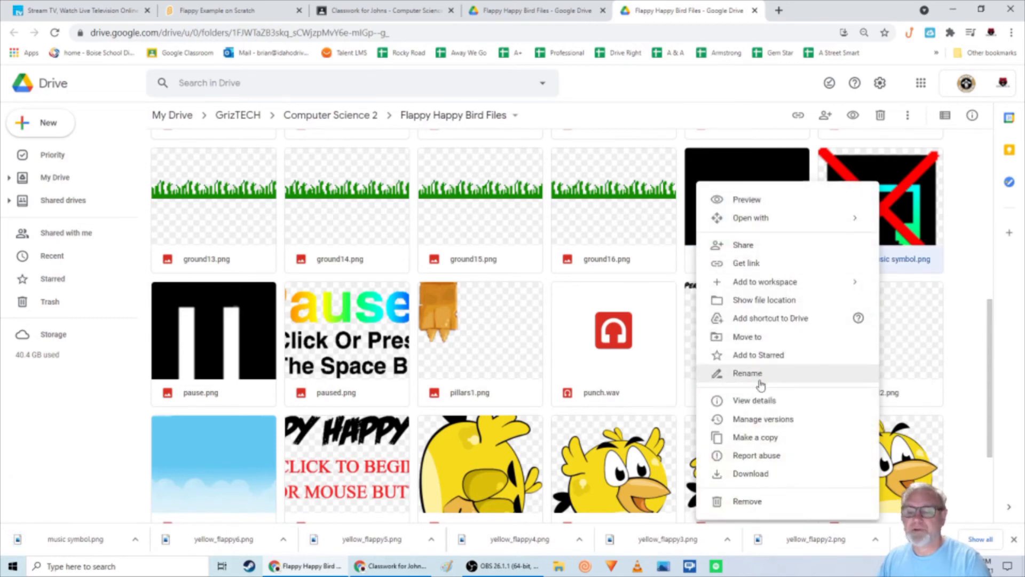
pyautogui.click(746, 475)
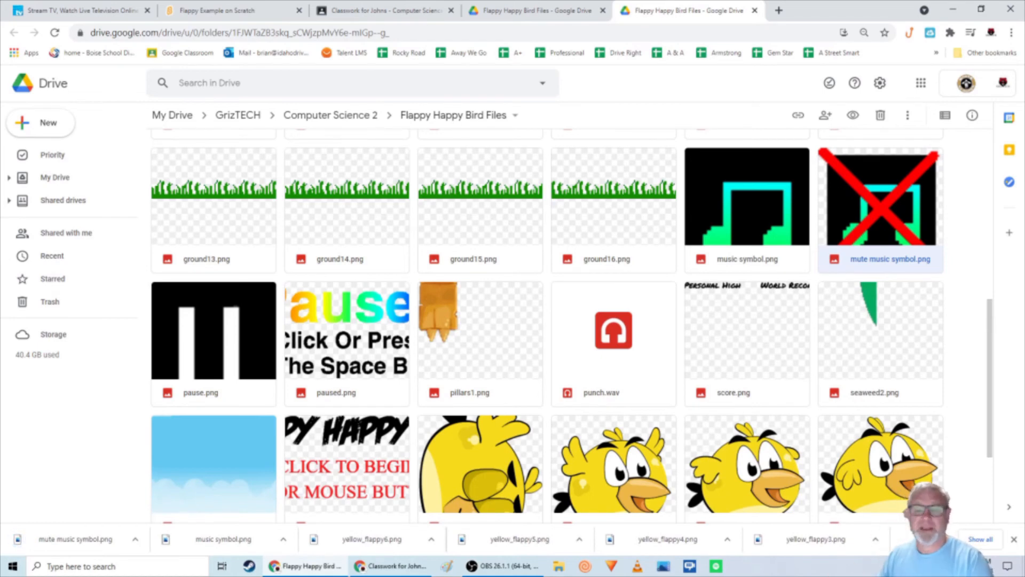
pyautogui.rightClick(222, 338)
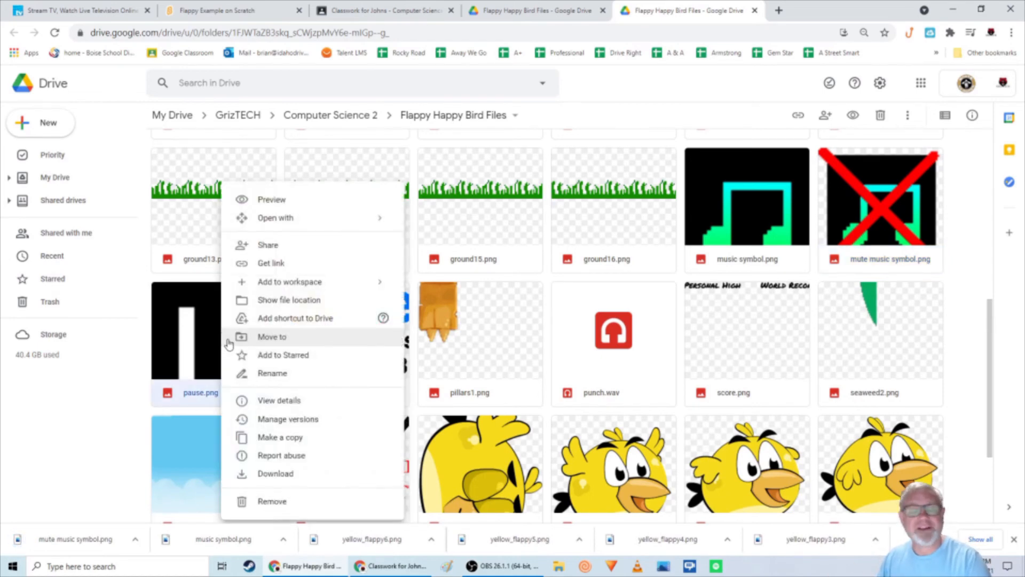
pyautogui.click(271, 473)
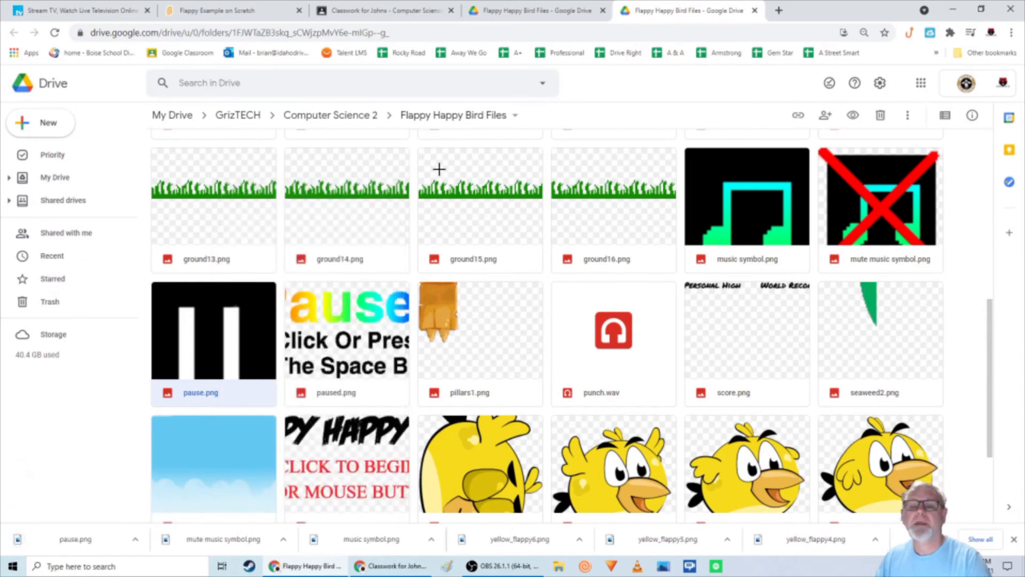
pyautogui.click(525, 15)
pyautogui.click(656, 11)
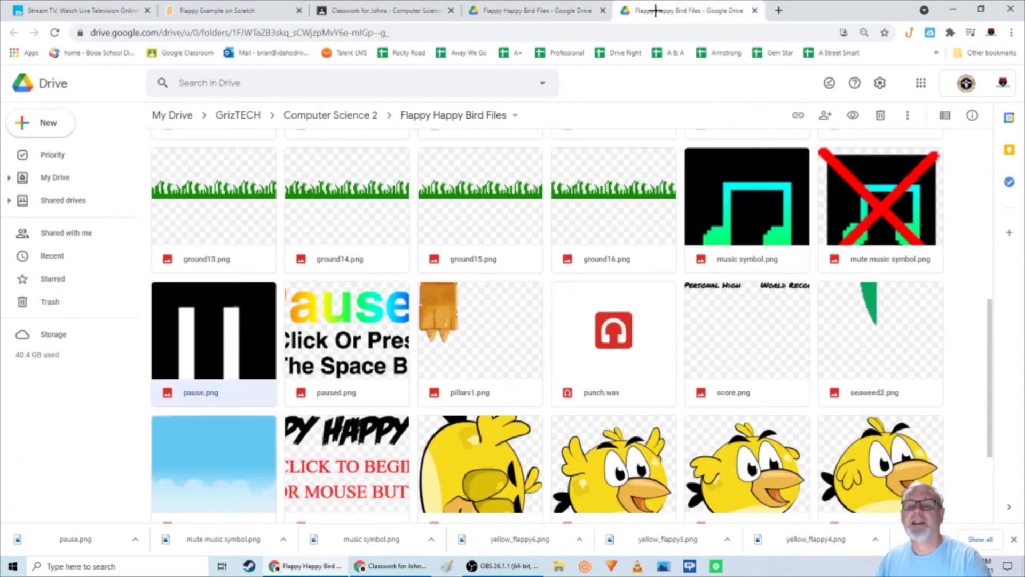
# Return to the Scratch project and upload the music symbol image from the Downloads folder as a new sprite.
pyautogui.click(241, 10)
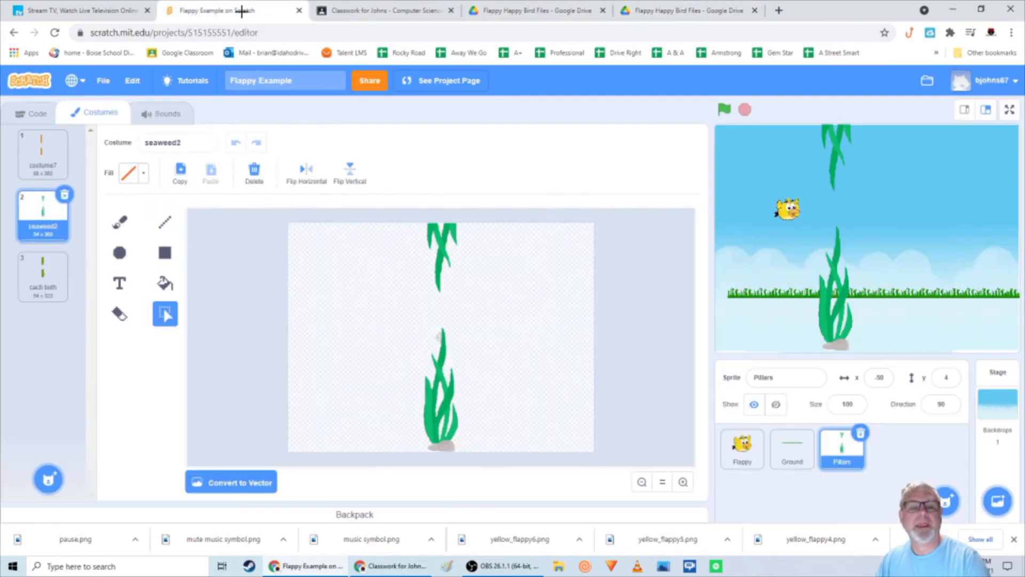
pyautogui.moveTo(946, 501)
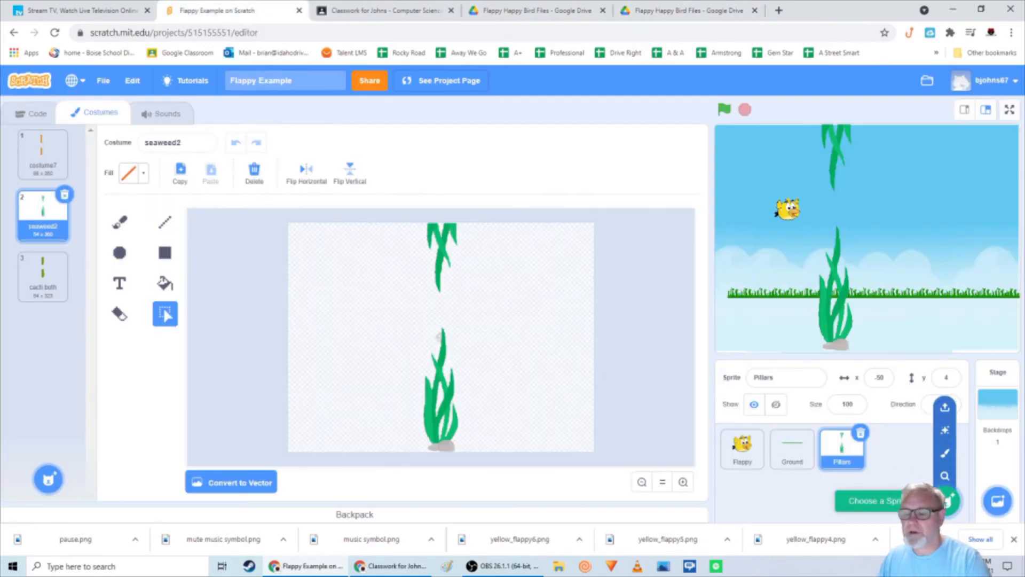
pyautogui.click(946, 407)
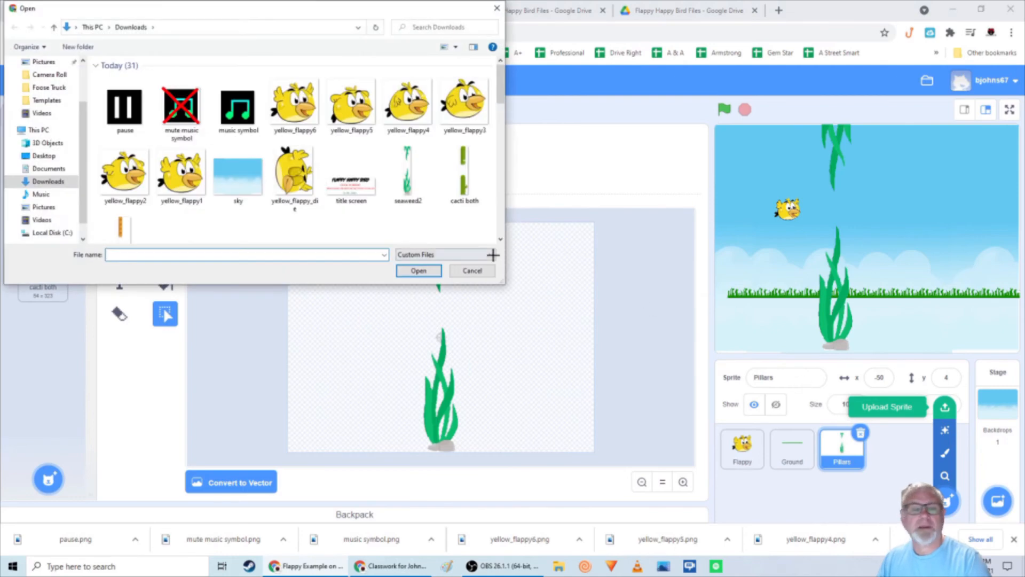
pyautogui.click(238, 107)
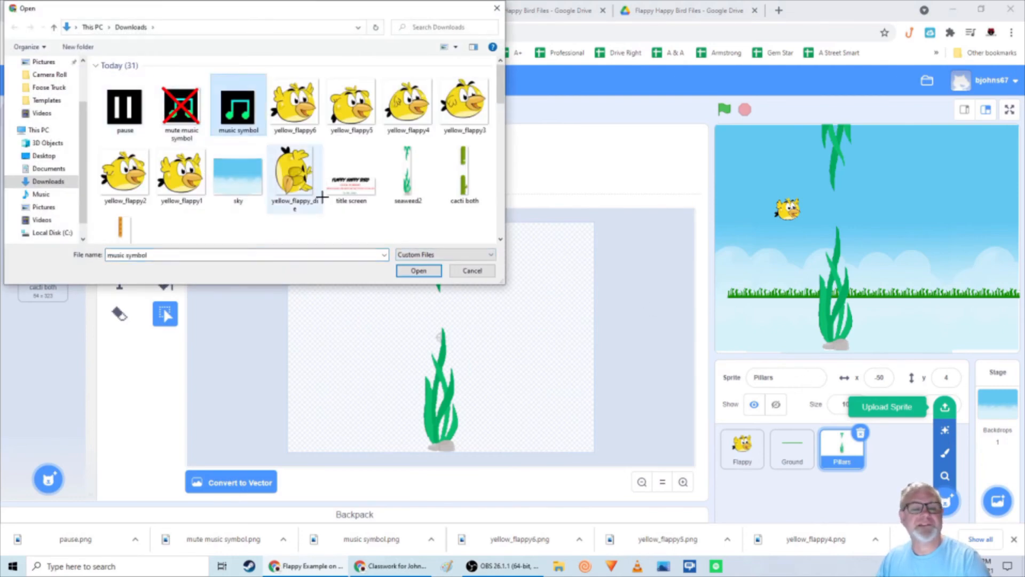
pyautogui.click(419, 271)
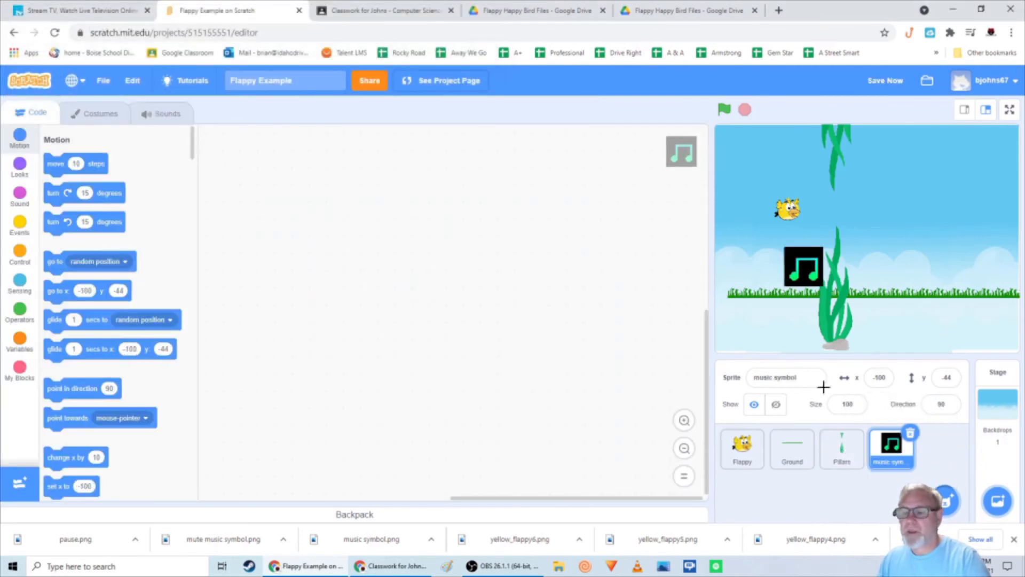
# Rename the music symbol sprite as Sounds.
pyautogui.click(758, 372)
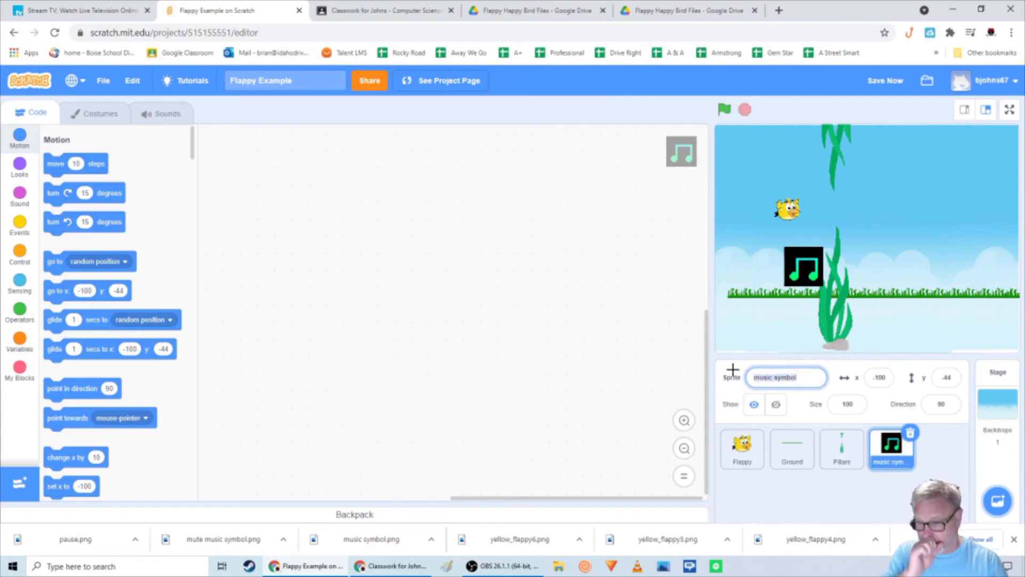
pyautogui.write('Sounds')
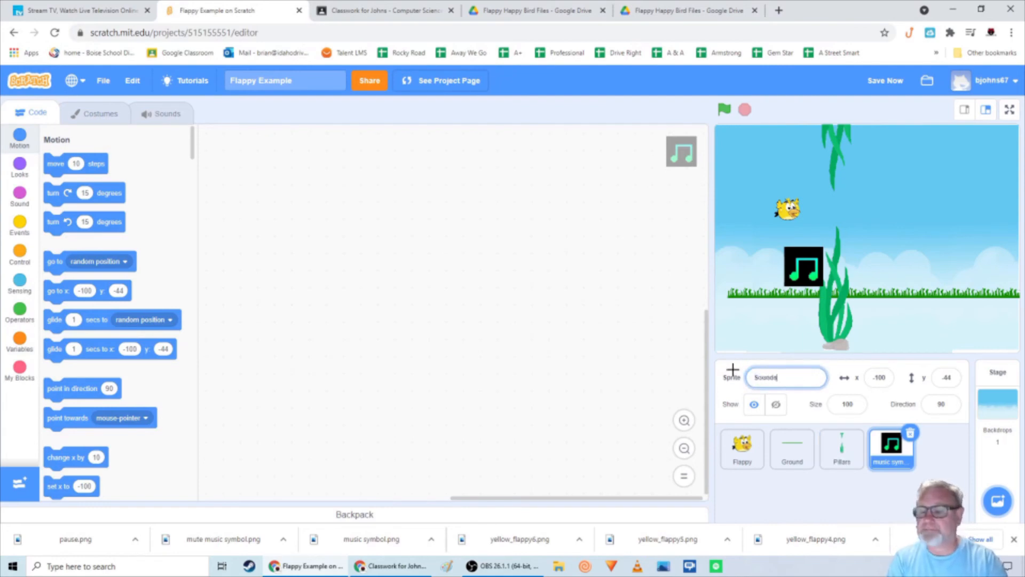
pyautogui.press('Return')
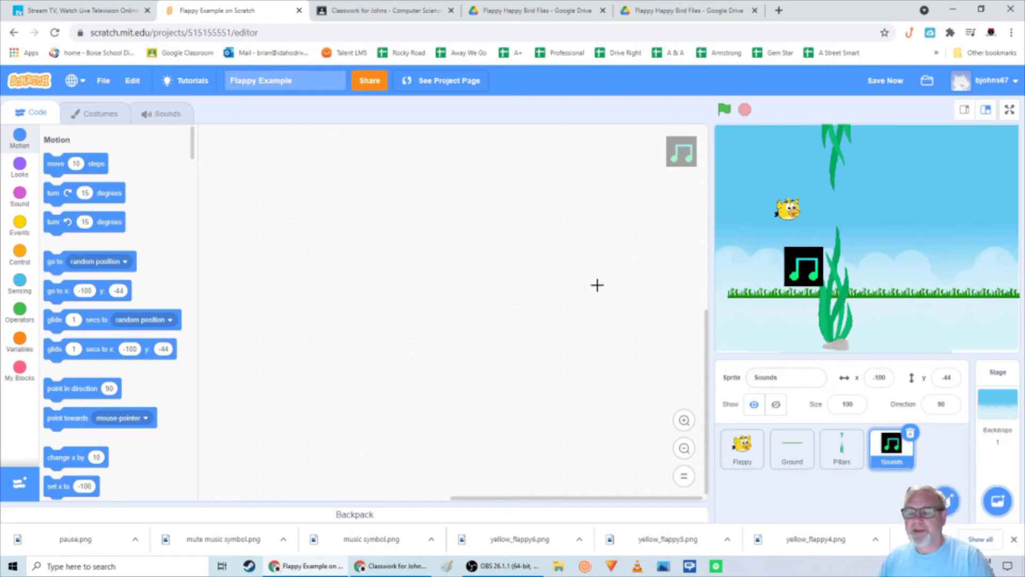
# Upload the mute music symbol image from the Downloads folder as a second costume for the Sounds sprite.
pyautogui.click(100, 121)
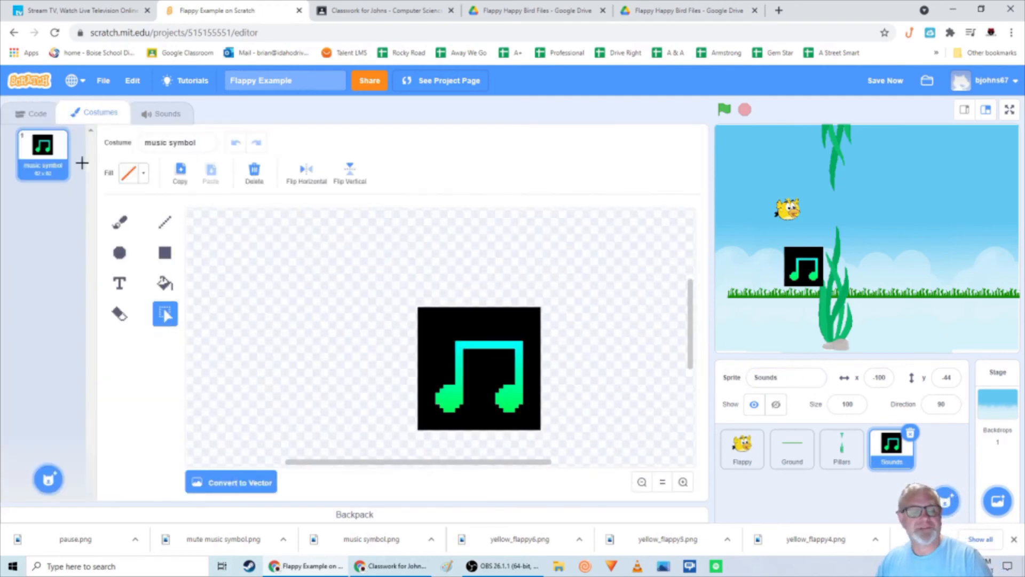
pyautogui.moveTo(47, 475)
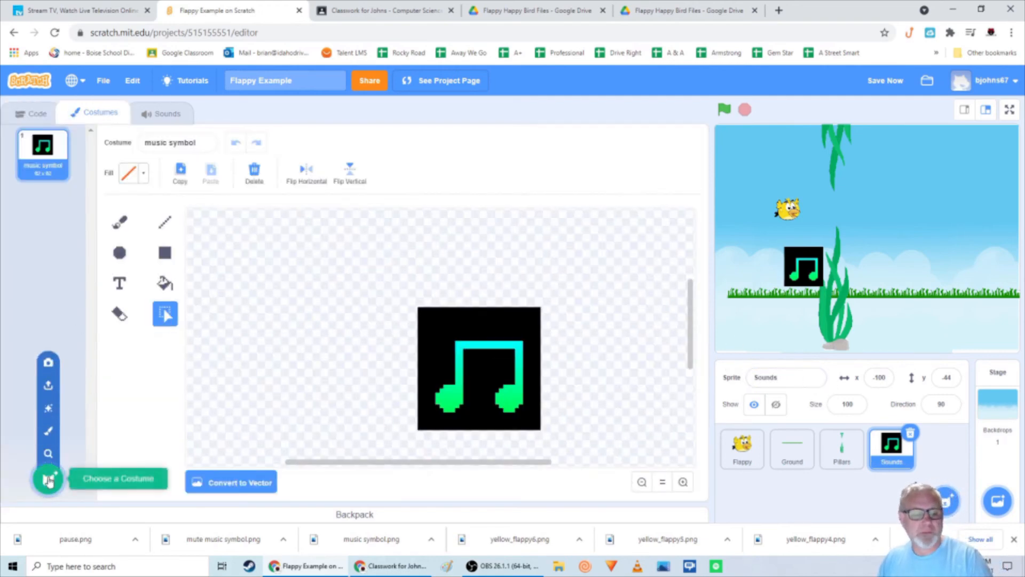
pyautogui.click(47, 385)
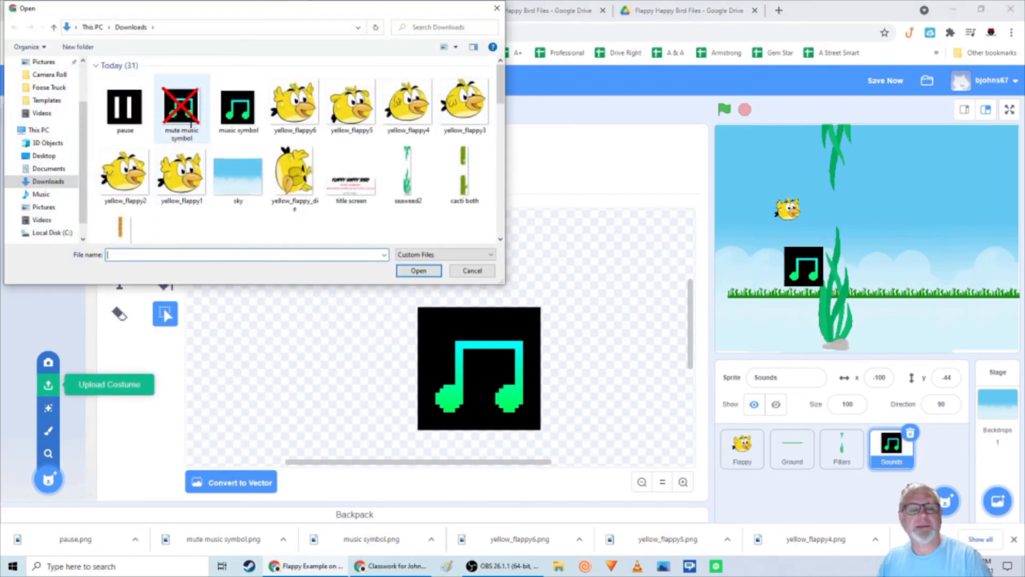
pyautogui.click(181, 109)
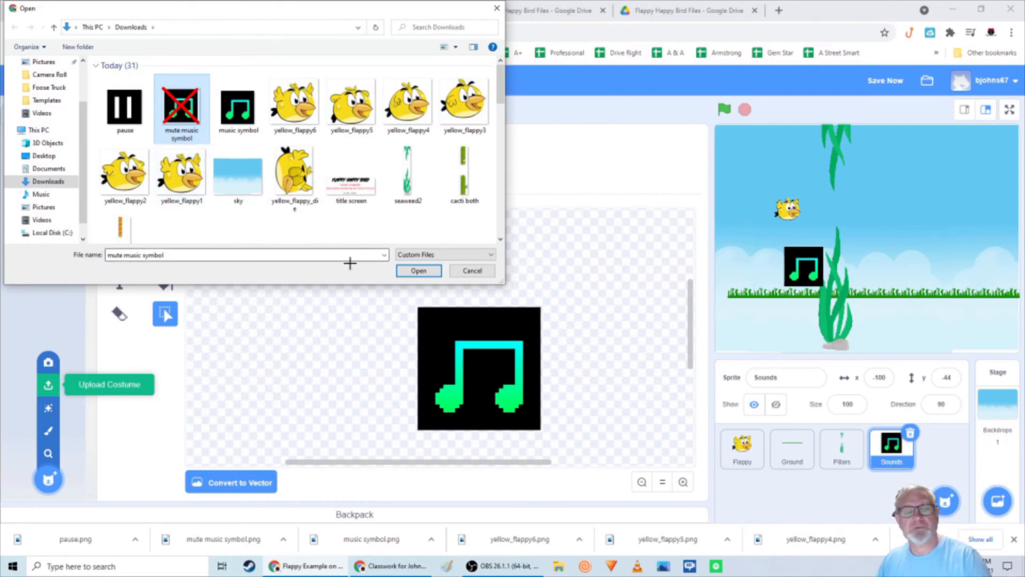
pyautogui.click(414, 271)
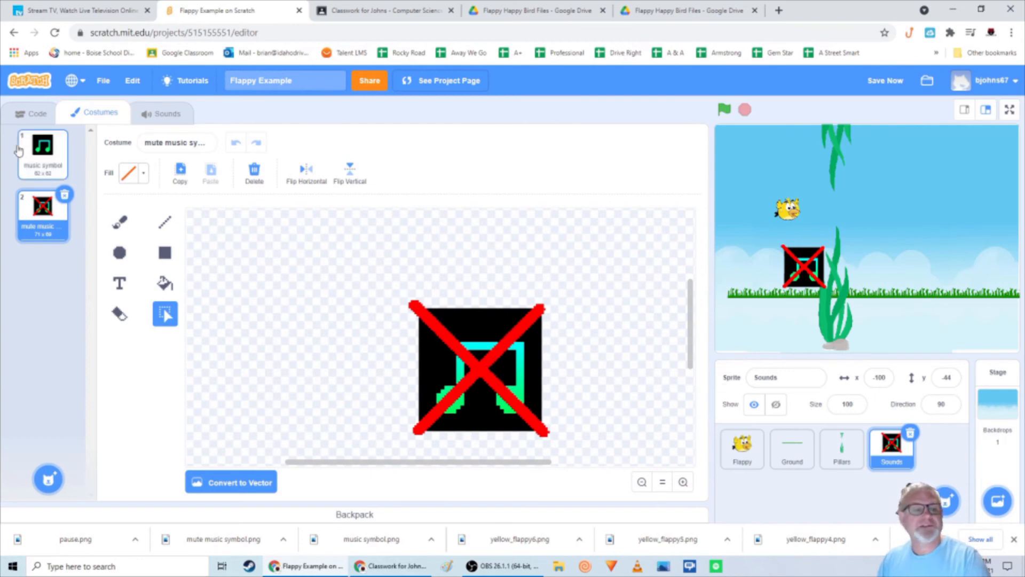
# Make music symbol the current Sounds costume and move the sprite on the stage to about x 46, y -4.
pyautogui.click(42, 156)
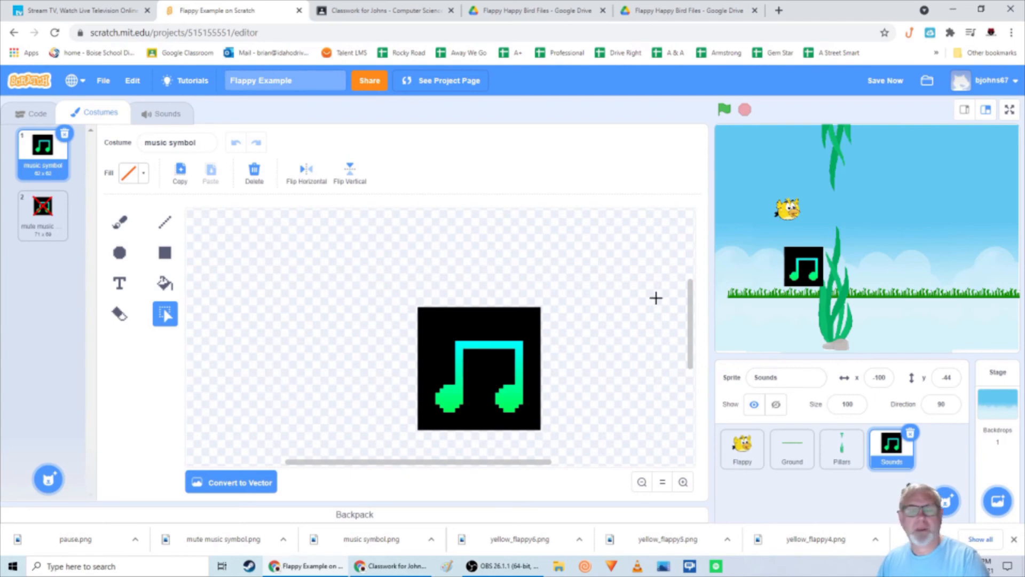
pyautogui.moveTo(806, 261); pyautogui.dragTo(898, 236)
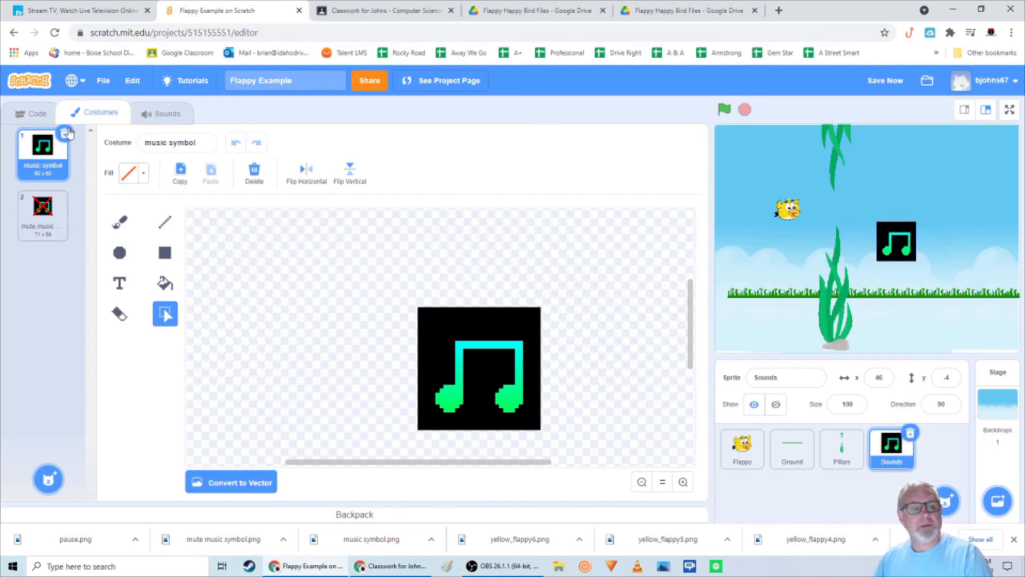
# Start uploading sounds to the Sounds sprite and delete the duplicate file Flappy Bird Theme Song (1) from the Downloads folder.
pyautogui.click(164, 114)
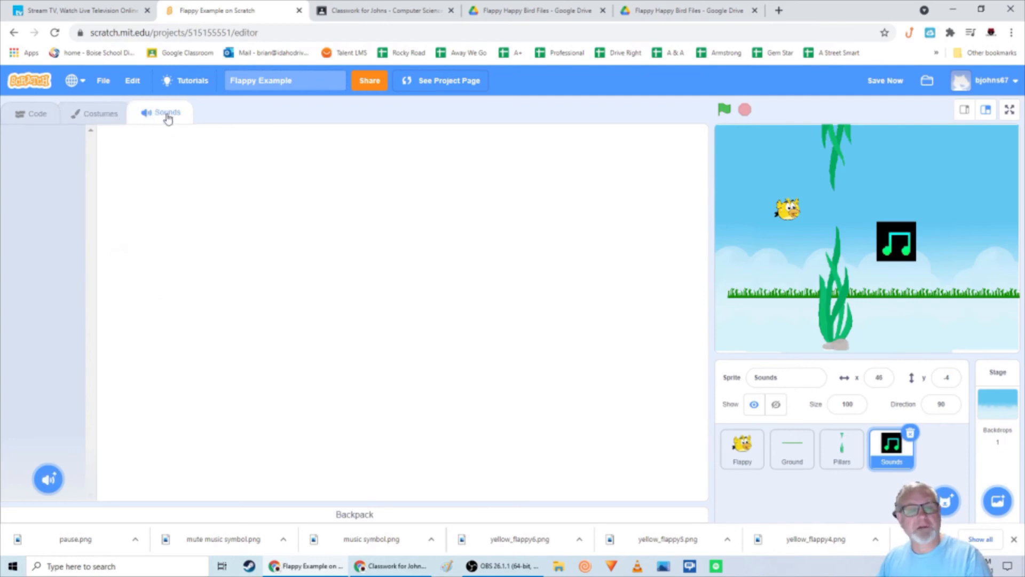
pyautogui.moveTo(48, 478)
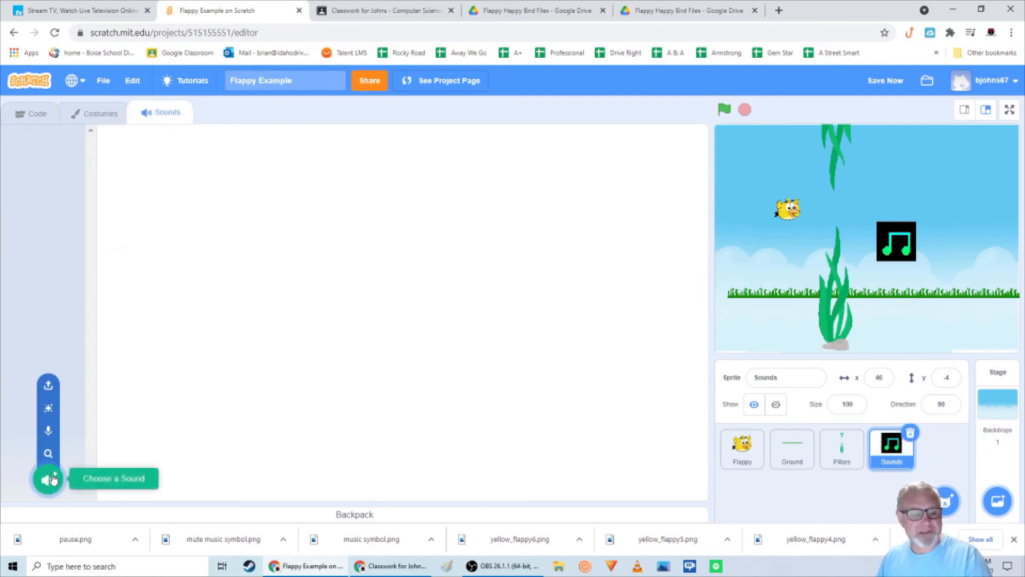
pyautogui.click(47, 389)
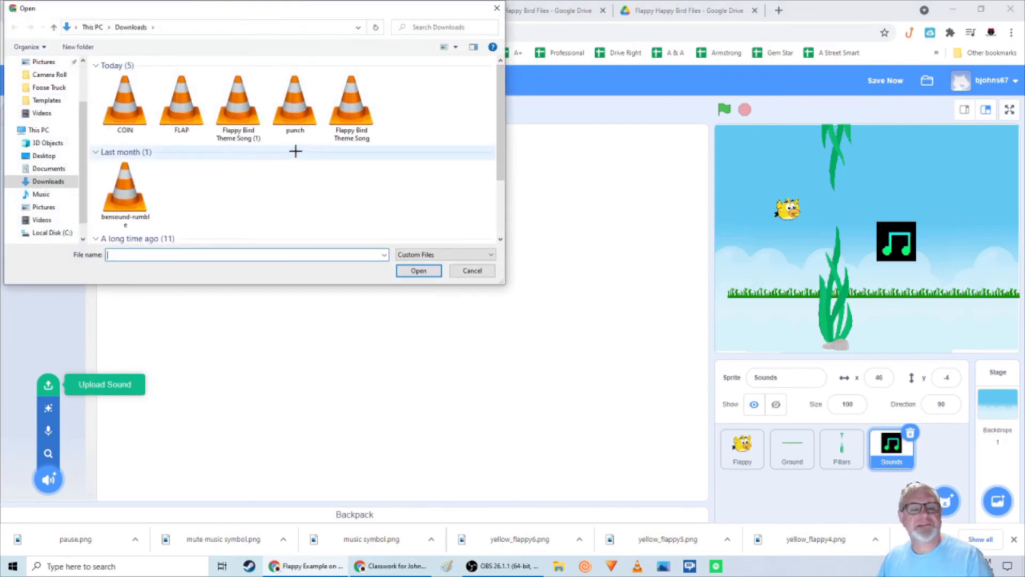
pyautogui.click(242, 121)
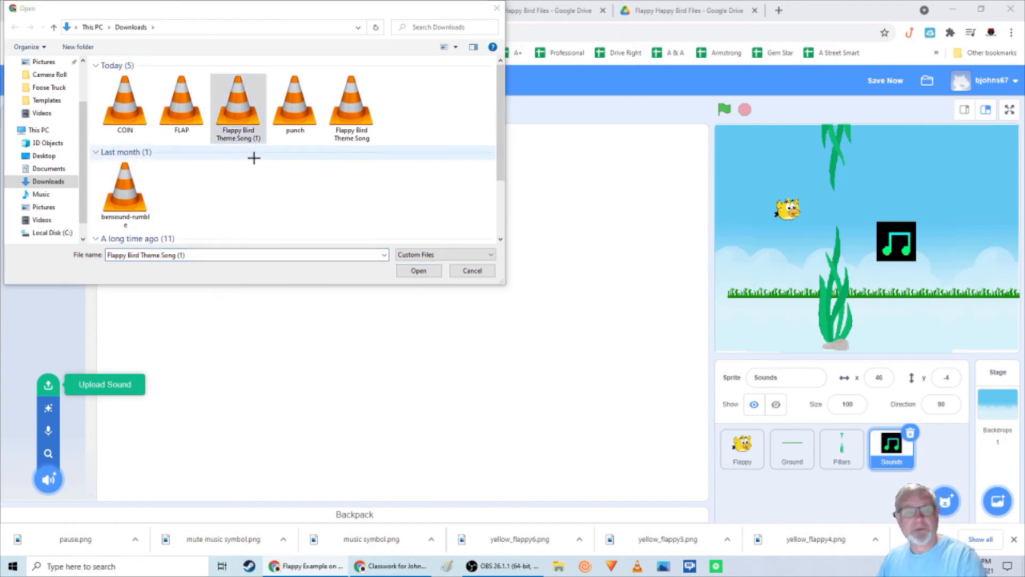
pyautogui.press('Delete')
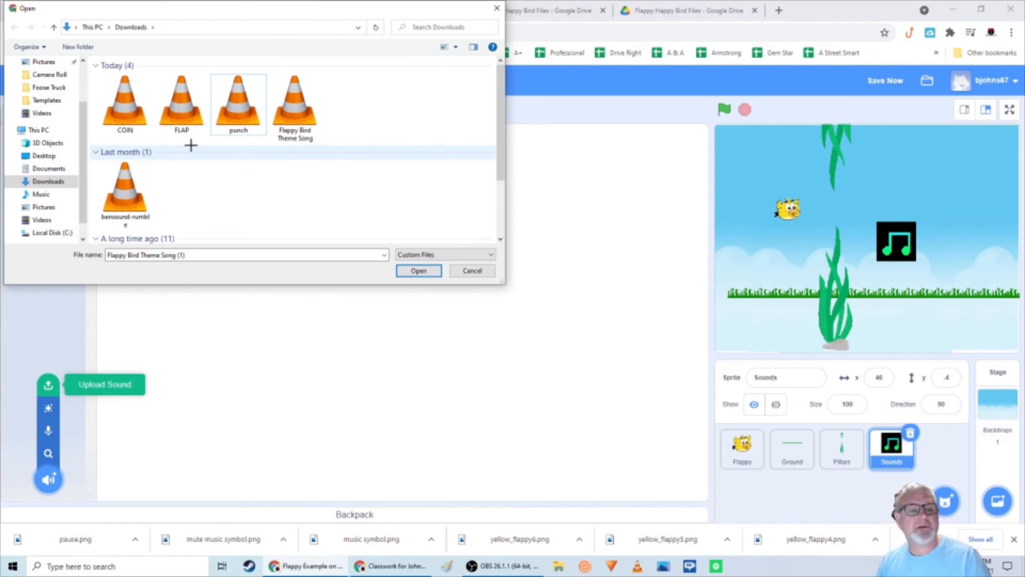
# Upload COIN, FLAP, punch and Flappy Bird Theme Song together to the Sounds sprite and play back part of the theme song.
pyautogui.scroll(-3, 213, 183)
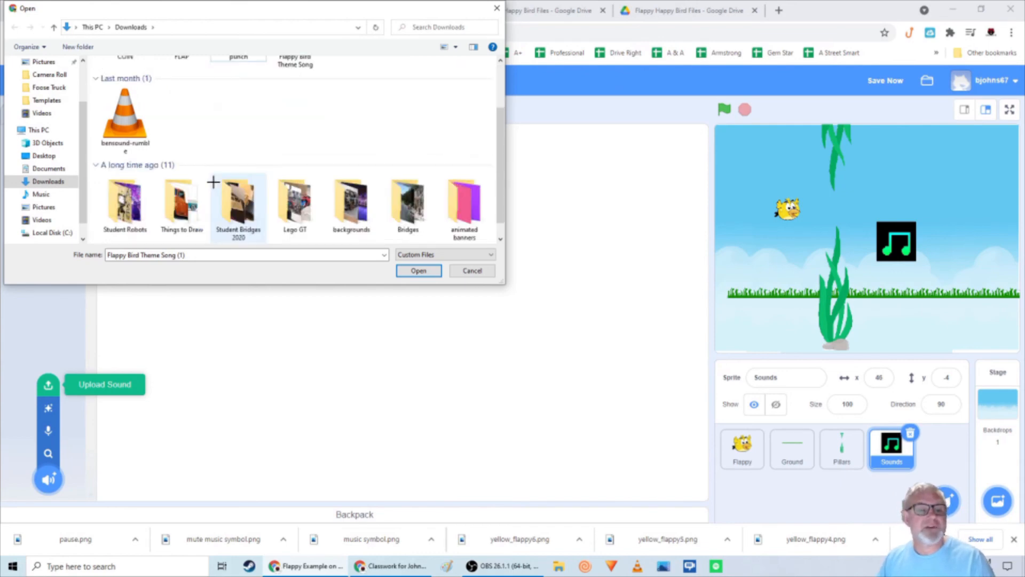
pyautogui.scroll(3, 212, 183)
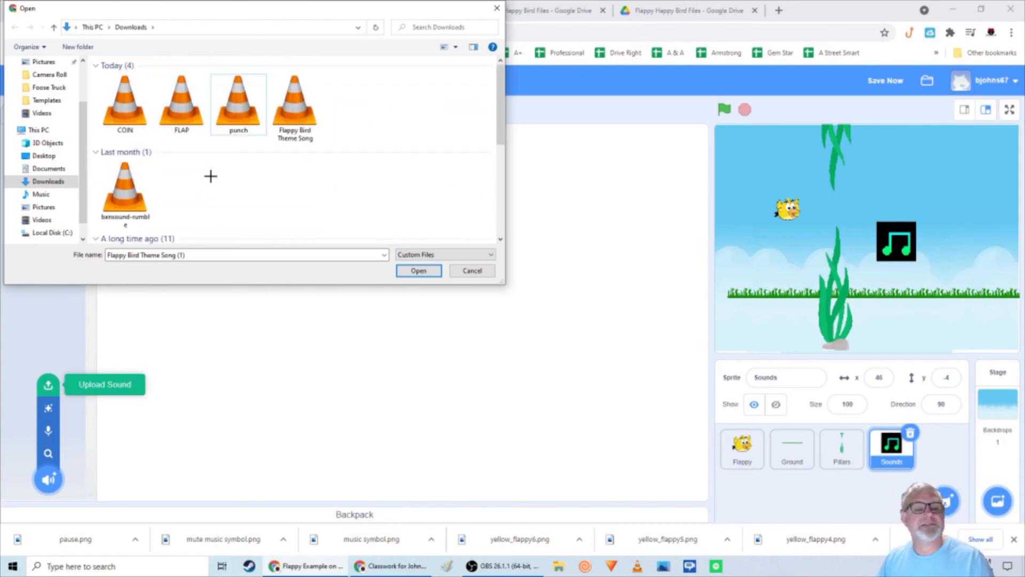
pyautogui.click(125, 107)
pyautogui.keyDown('ctrl'); pyautogui.click(182, 110); pyautogui.keyUp('ctrl')
pyautogui.keyDown('ctrl'); pyautogui.click(236, 120); pyautogui.keyUp('ctrl')
pyautogui.keyDown('ctrl'); pyautogui.click(295, 134); pyautogui.keyUp('ctrl')
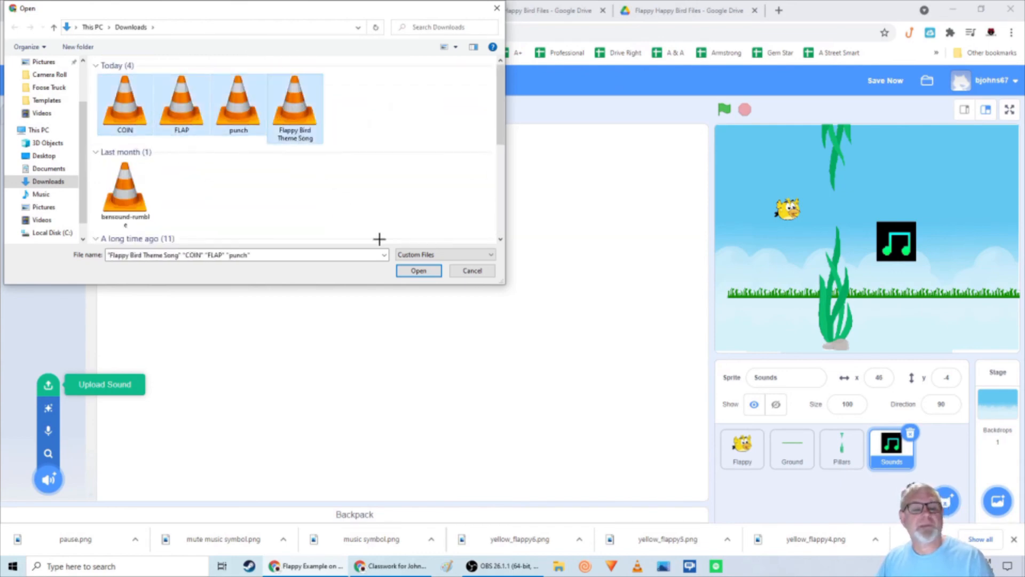
pyautogui.click(419, 272)
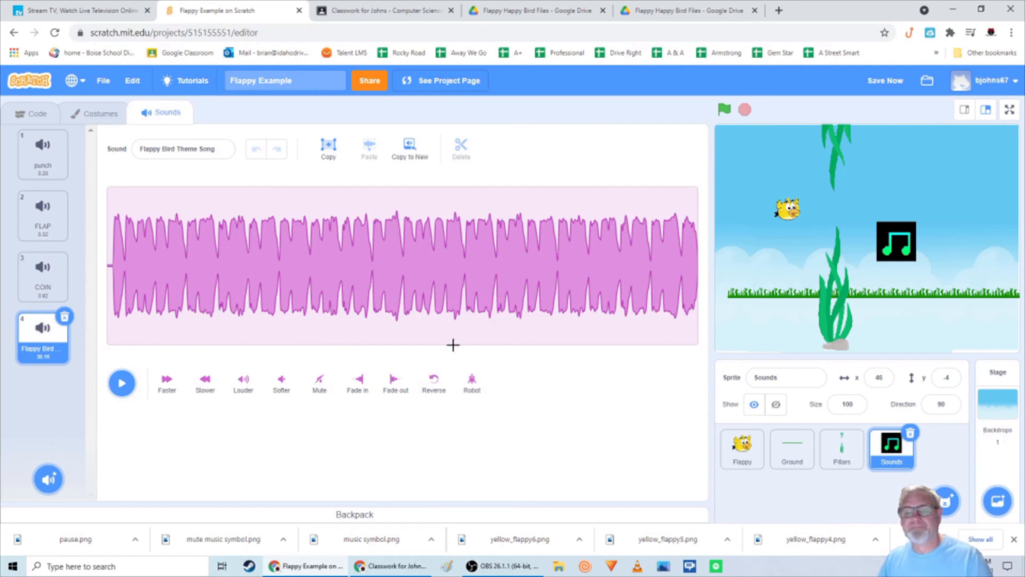
pyautogui.click(122, 383)
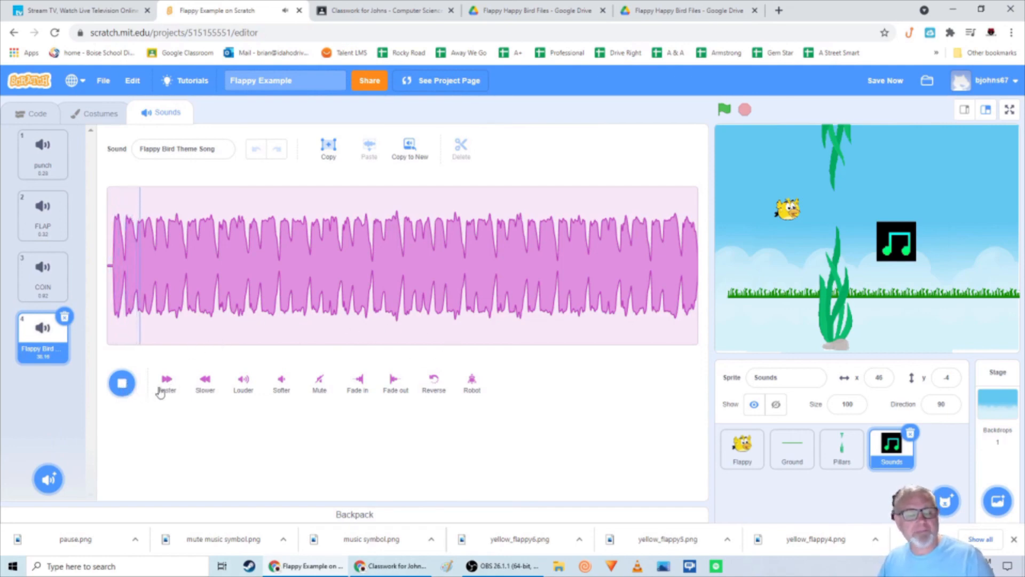
pyautogui.click(131, 384)
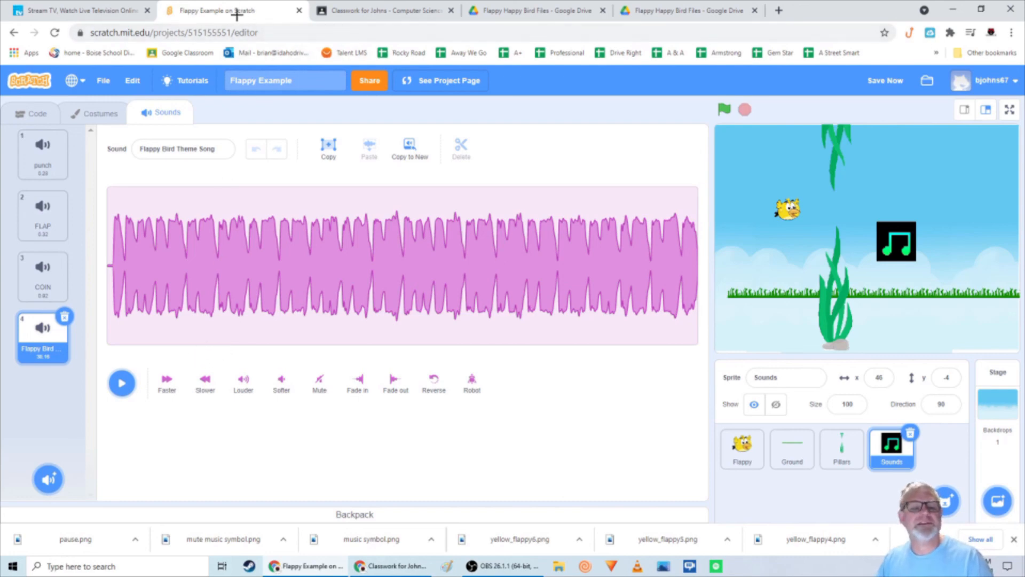
# Switch to the Flappy Happy Bird Files folder in Google Drive and download die.mp3.
pyautogui.click(511, 10)
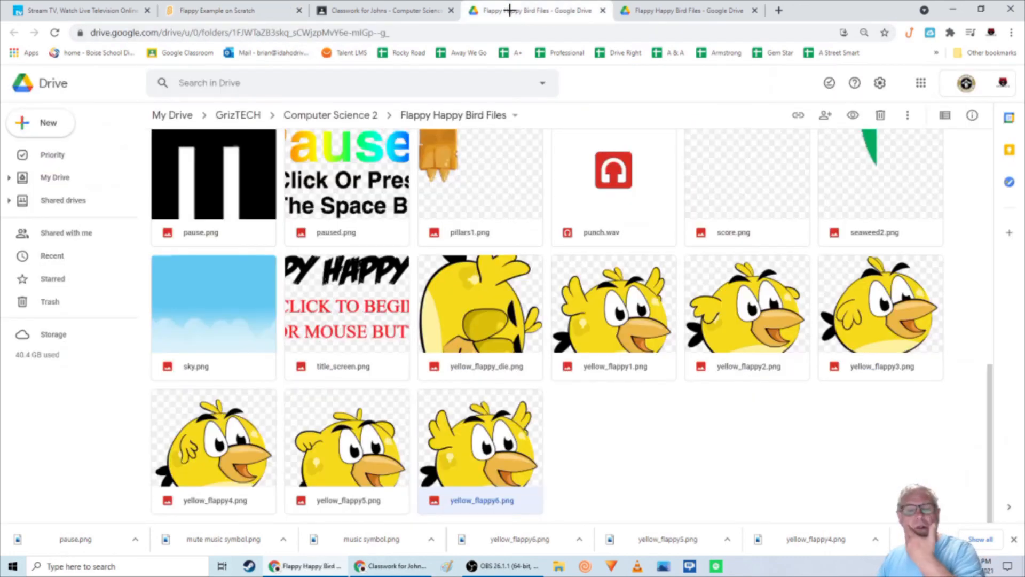
pyautogui.scroll(7, 613, 181)
pyautogui.scroll(3, 613, 181)
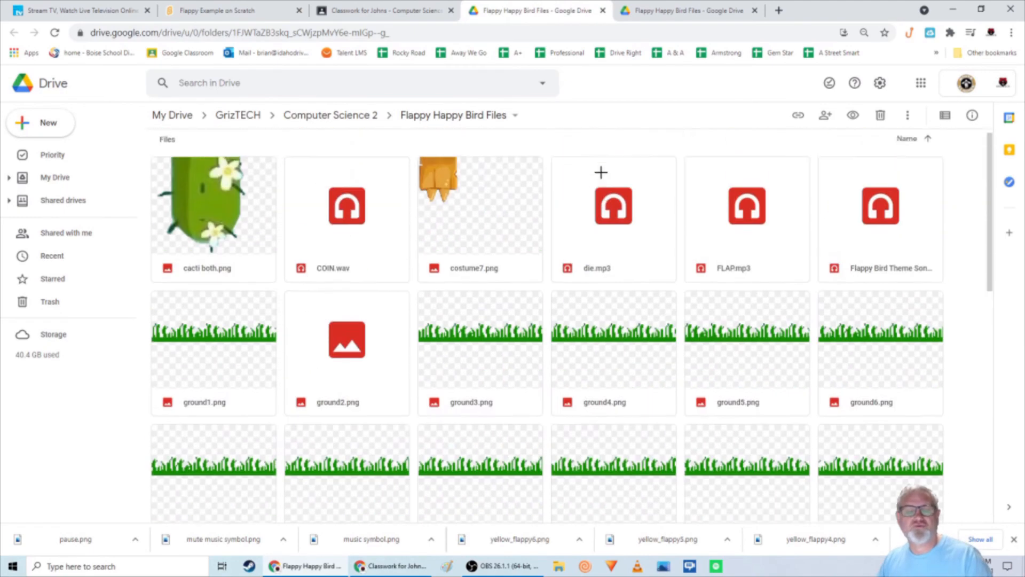
pyautogui.rightClick(609, 214)
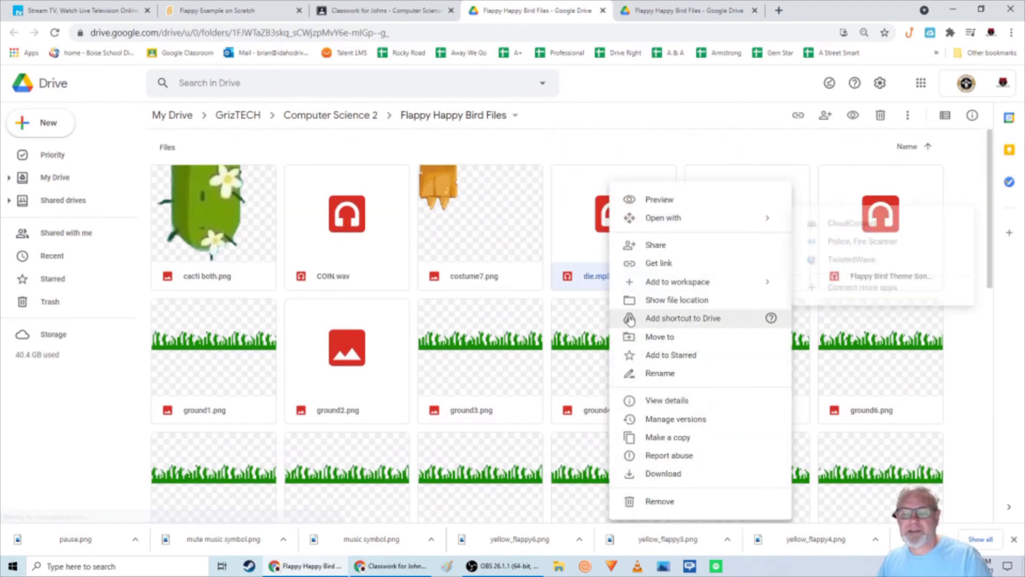
pyautogui.click(662, 473)
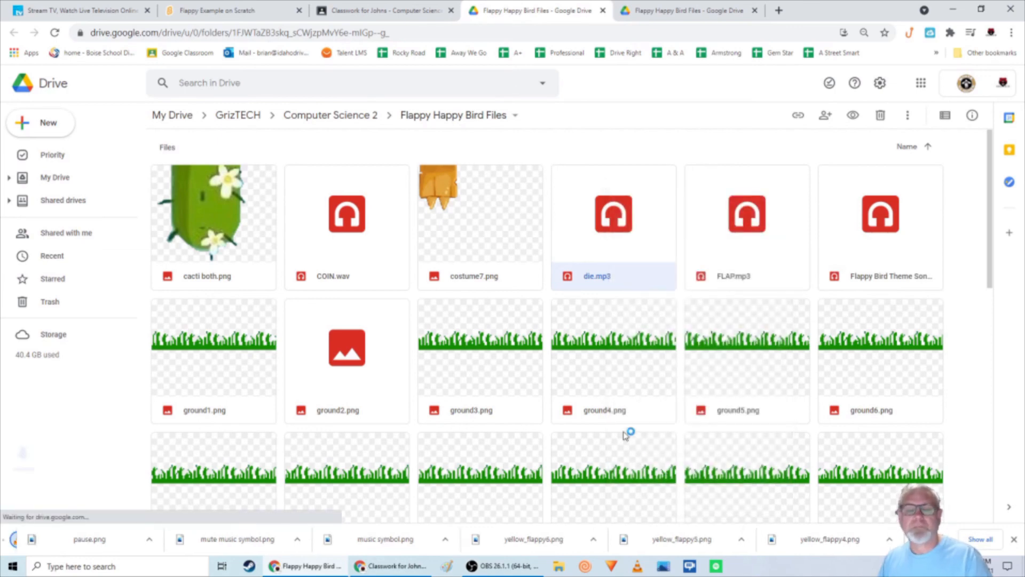
pyautogui.click(649, 11)
pyautogui.click(568, 12)
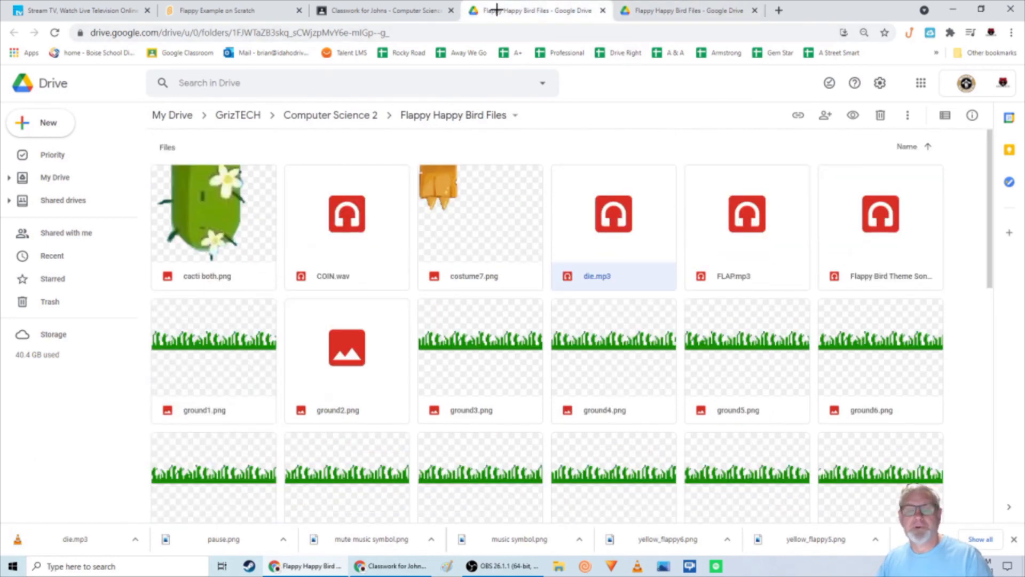
# Return to the Scratch project and upload the die sound from the Downloads folder to the Sounds sprite.
pyautogui.click(234, 11)
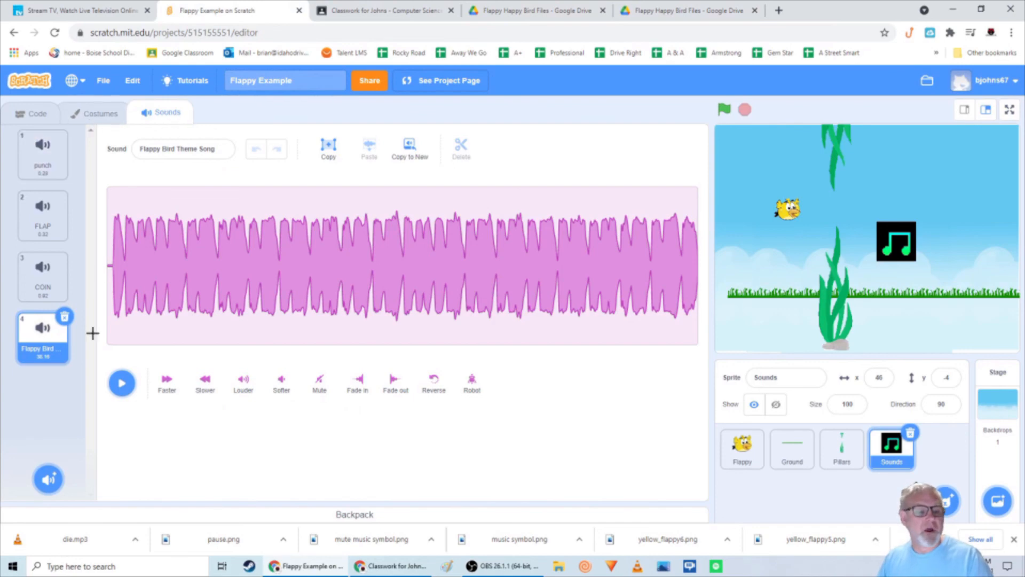
pyautogui.moveTo(48, 478)
pyautogui.click(48, 393)
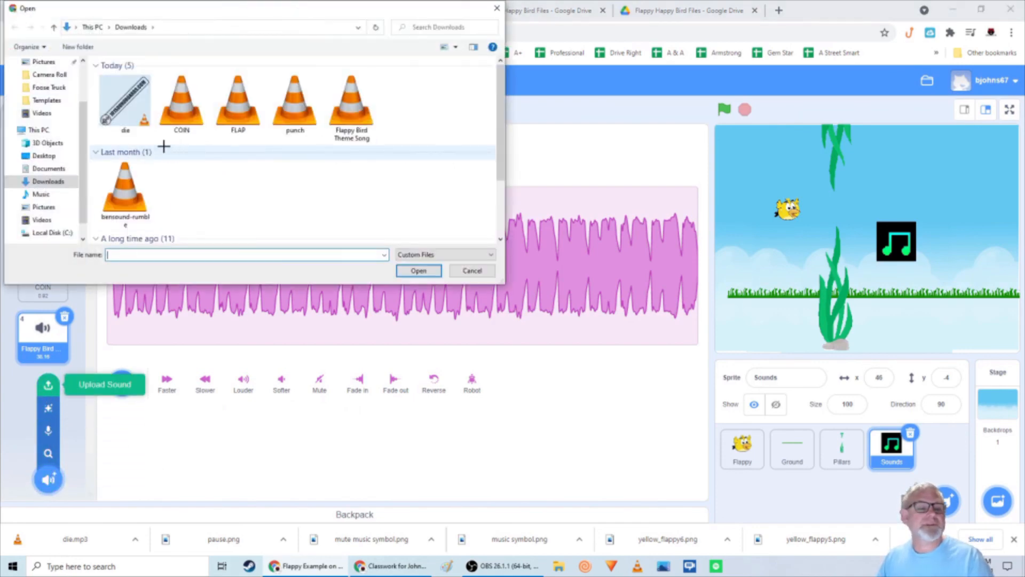
pyautogui.click(134, 116)
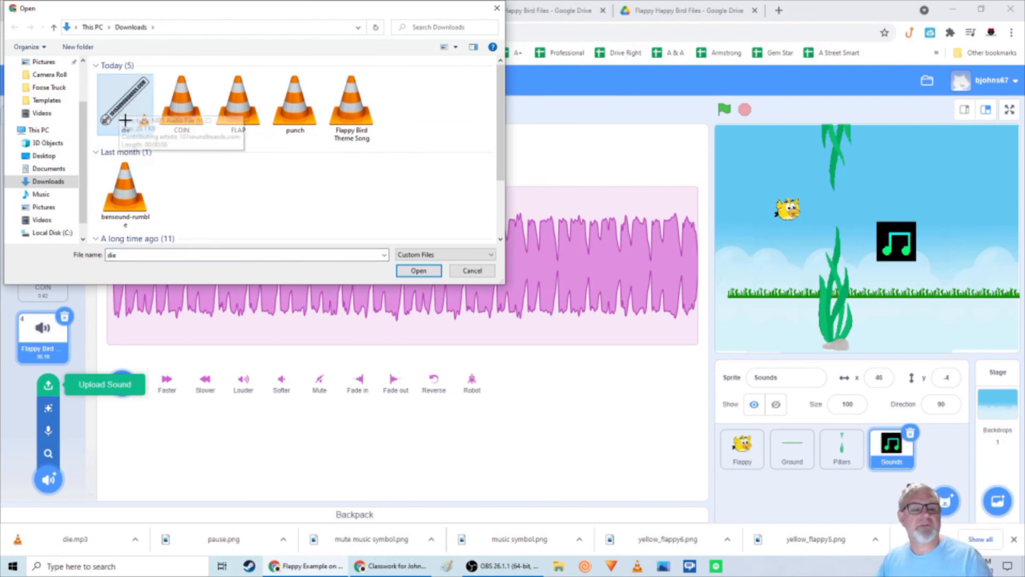
pyautogui.click(417, 271)
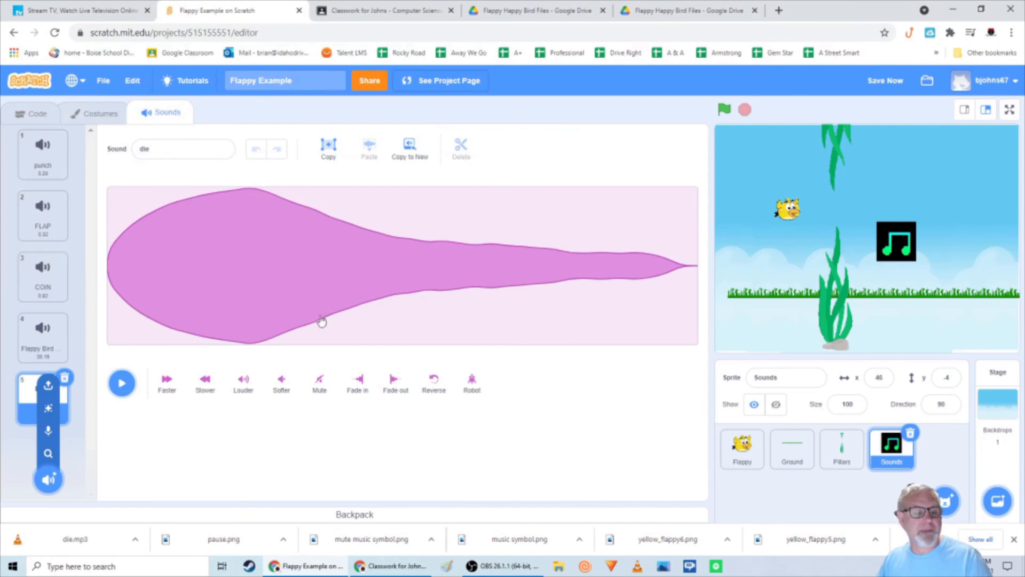
# Play back the die and punch sounds of the Sounds sprite to compare them.
pyautogui.click(122, 383)
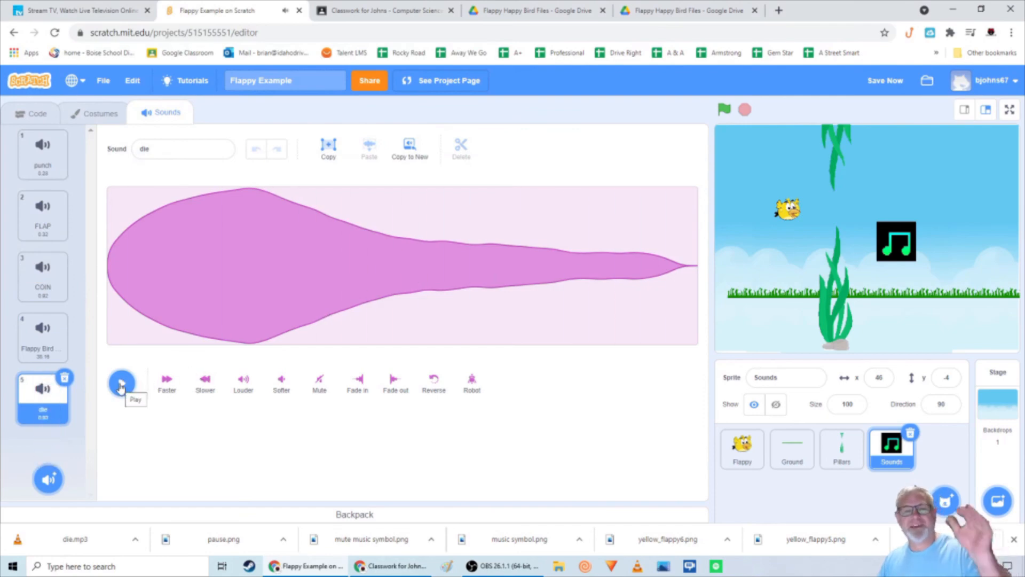
pyautogui.click(122, 385)
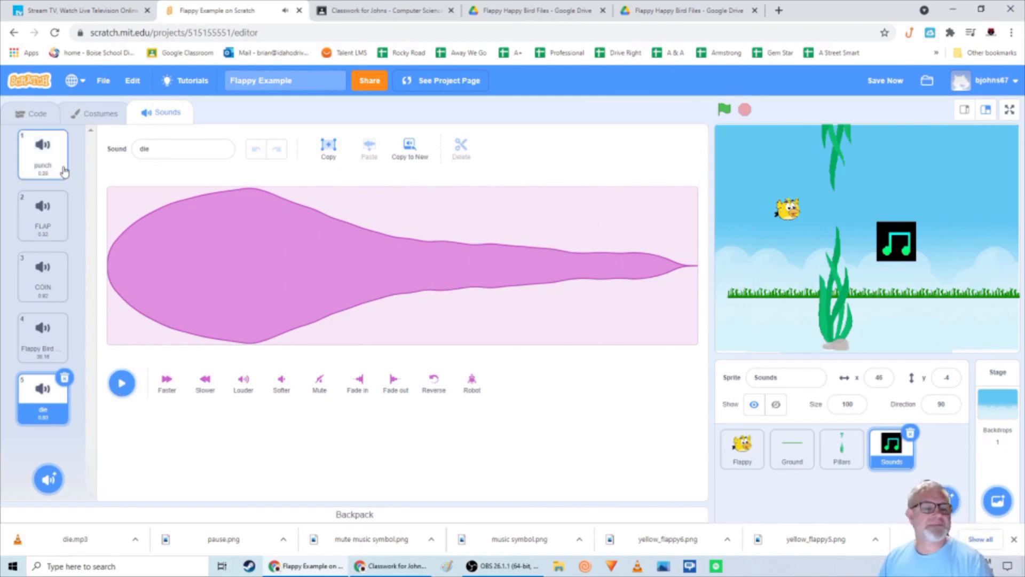
pyautogui.click(45, 160)
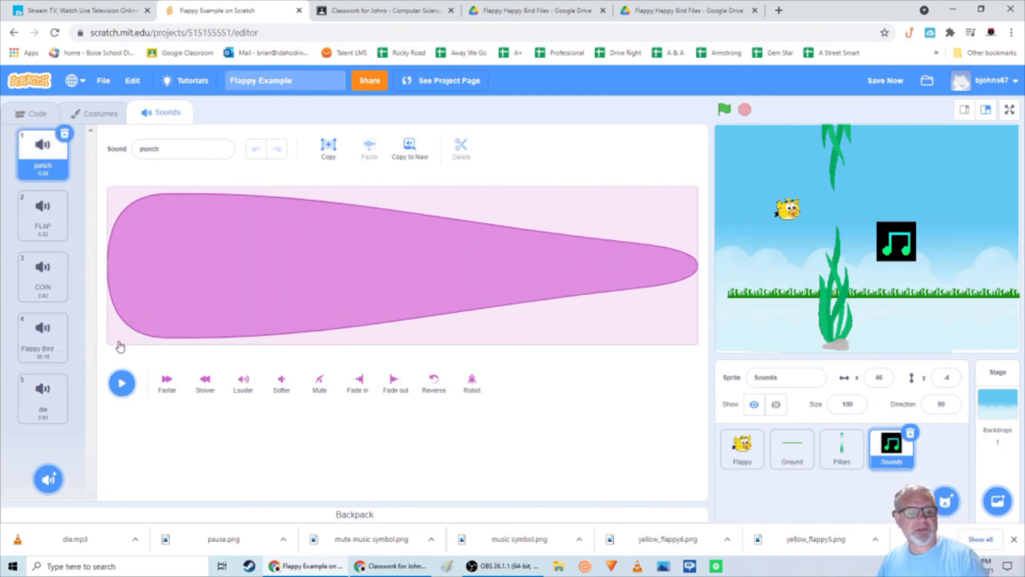
pyautogui.click(122, 383)
pyautogui.click(62, 395)
pyautogui.click(121, 383)
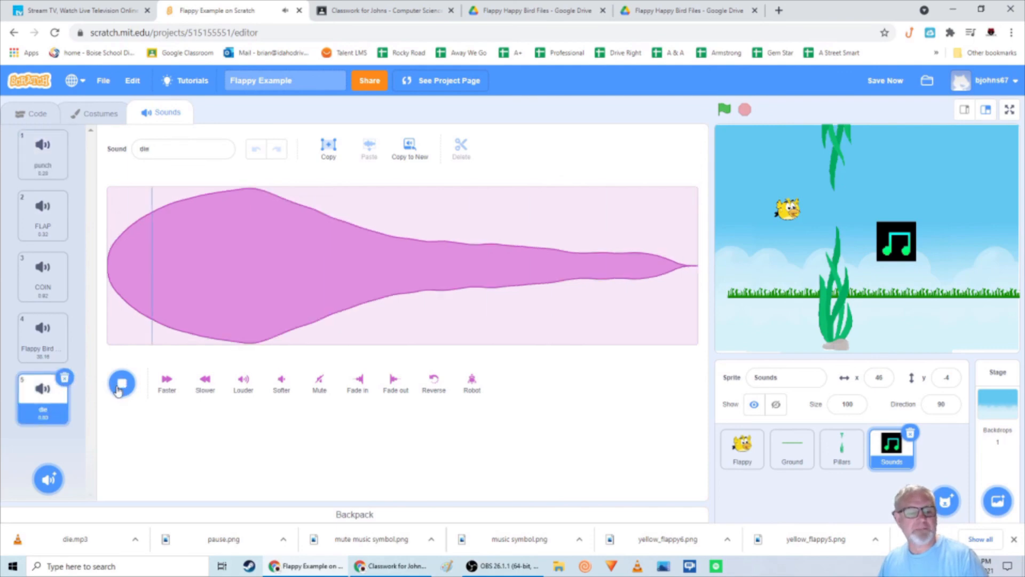